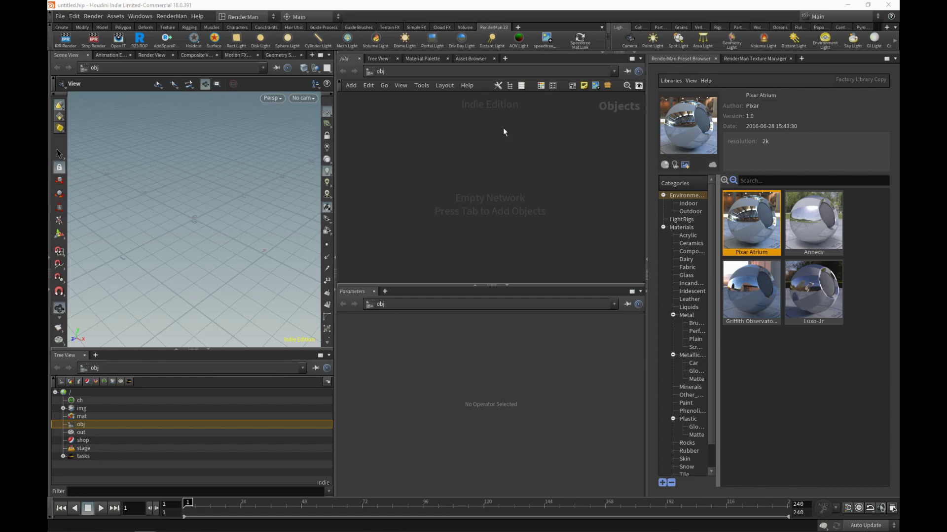
Look through the active and past challenges on the RenderMan Art Challenges web page
{"action": "left_click", "coordinate": [847, 5]}
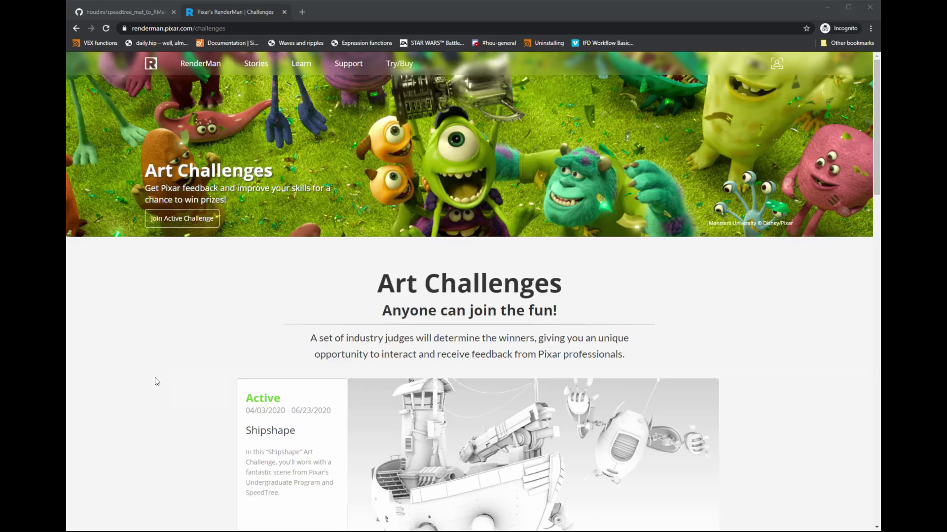
{"action": "scroll", "coordinate": [119, 377], "scroll_direction": "down", "scroll_amount": 6}
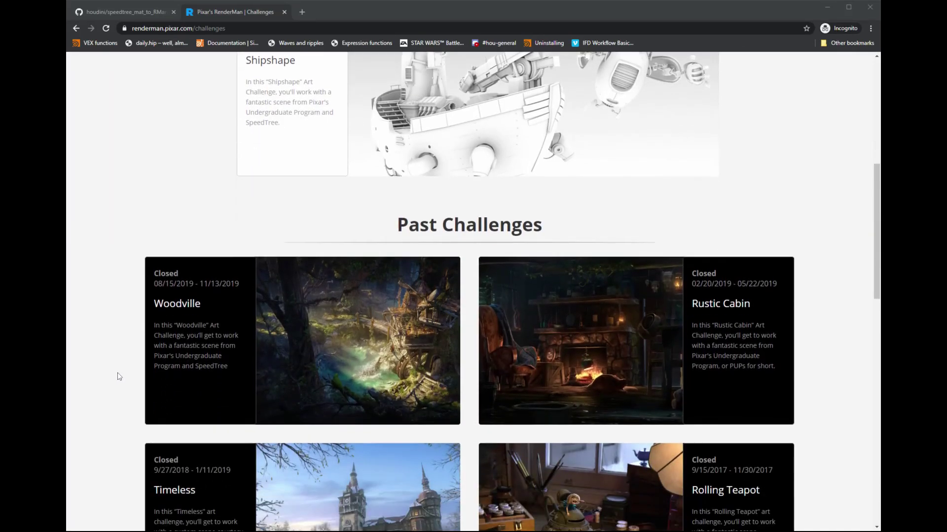
{"action": "scroll", "coordinate": [118, 377], "scroll_direction": "up", "scroll_amount": 1}
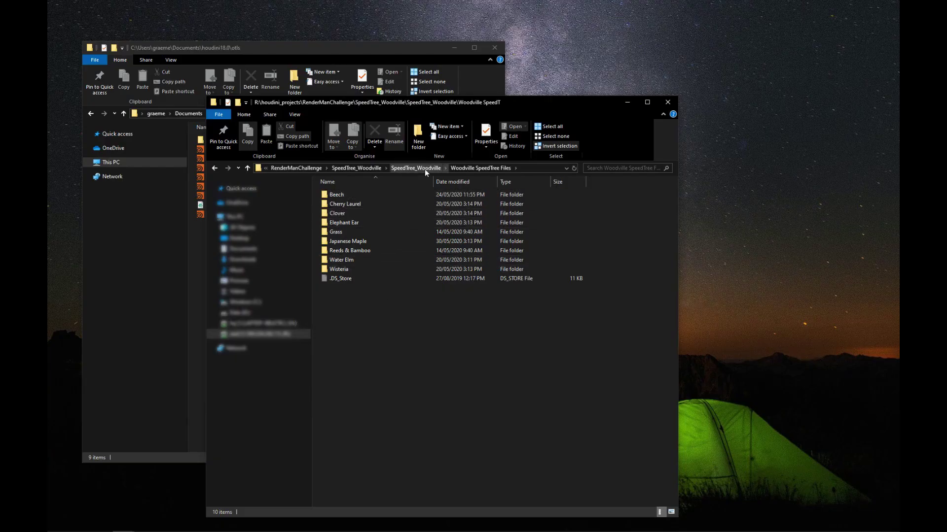
Browse from the Woodville SpeedTree Files folder to the Houdini folder inside Conversion_Plugins
{"action": "left_click", "coordinate": [424, 169]}
{"action": "double_click", "coordinate": [366, 197]}
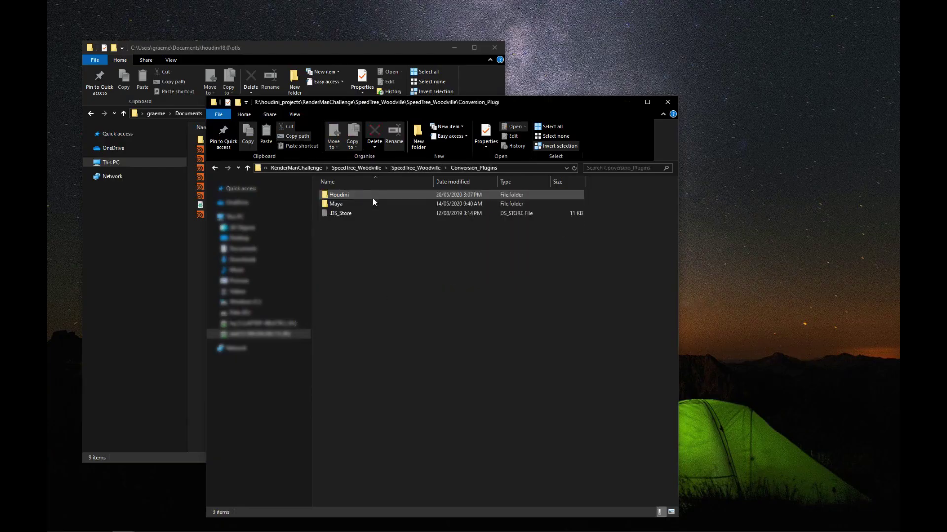
{"action": "double_click", "coordinate": [357, 196]}
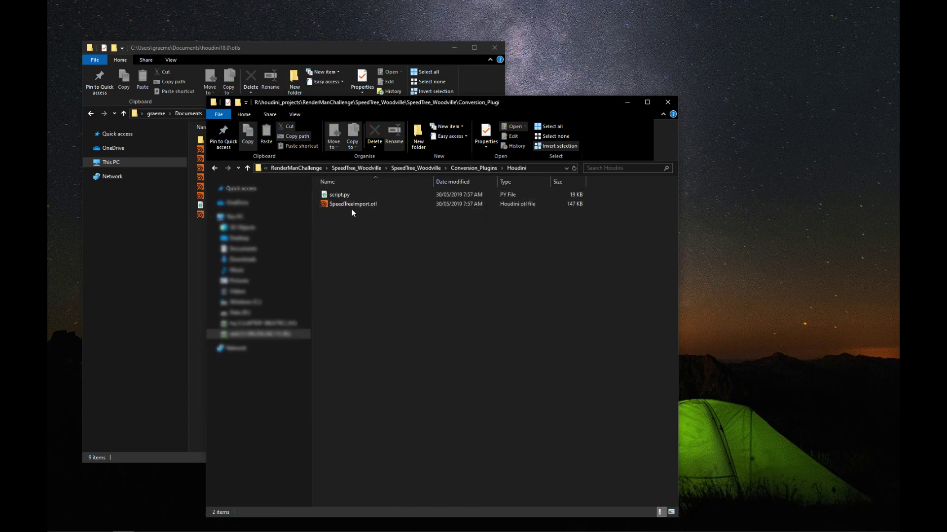
{"action": "mouse_move", "coordinate": [480, 103]}
{"action": "left_mouse_down"}
{"action": "mouse_move", "coordinate": [442, 114]}
{"action": "mouse_move", "coordinate": [474, 103]}
{"action": "left_mouse_up"}
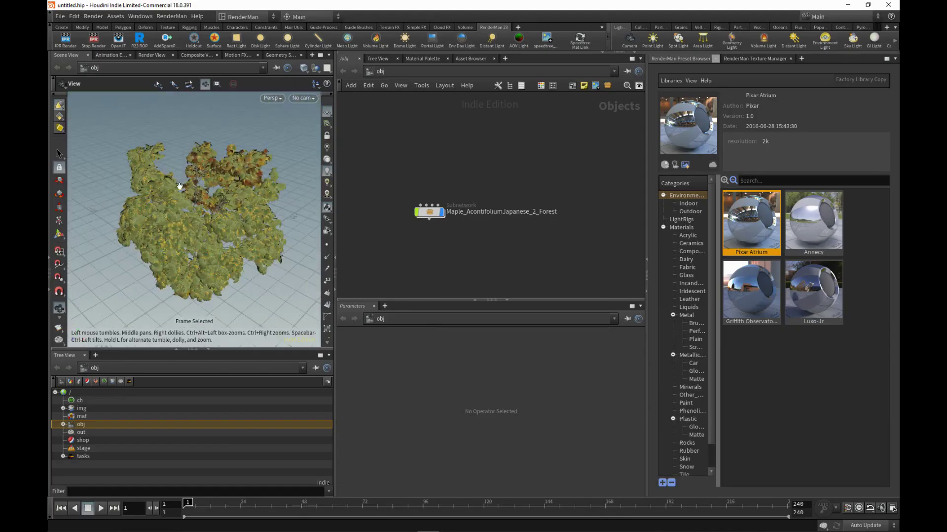
Examine the imported Japanese maple tree from different angles and distances in the 3D scene
{"action": "mouse_move", "coordinate": [197, 212]}
{"action": "left_mouse_down"}
{"action": "mouse_move", "coordinate": [227, 213]}
{"action": "mouse_move", "coordinate": [209, 216]}
{"action": "left_mouse_up"}
{"action": "left_click_drag", "start_coordinate": [195, 275], "coordinate": [207, 230]}
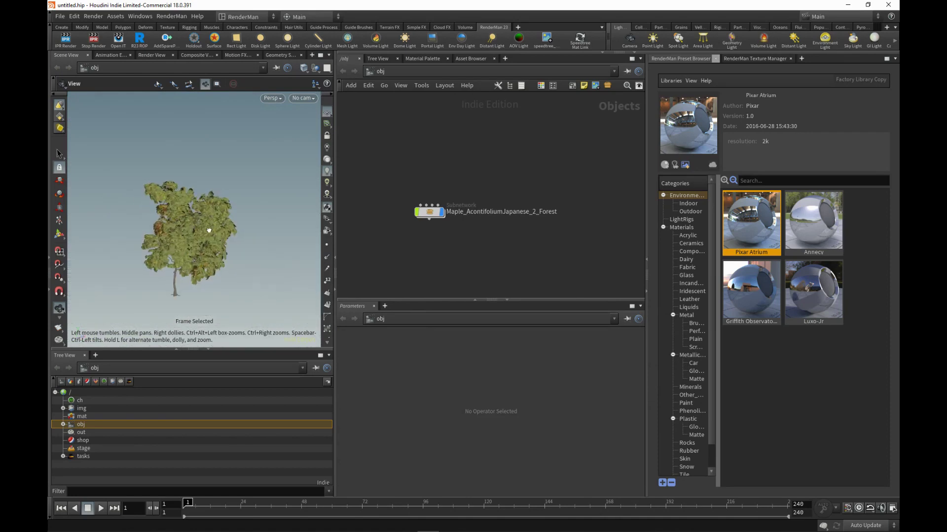
{"action": "right_click_drag", "start_coordinate": [207, 230], "coordinate": [203, 245]}
{"action": "middle_click_drag", "start_coordinate": [202, 246], "coordinate": [201, 235]}
Lay out all shader nodes in the maple's materials network and inspect the parameters of Leaf_2_green_Mat
{"action": "left_click_drag", "start_coordinate": [528, 163], "coordinate": [427, 249]}
{"action": "middle_click_drag", "start_coordinate": [456, 165], "coordinate": [489, 157]}
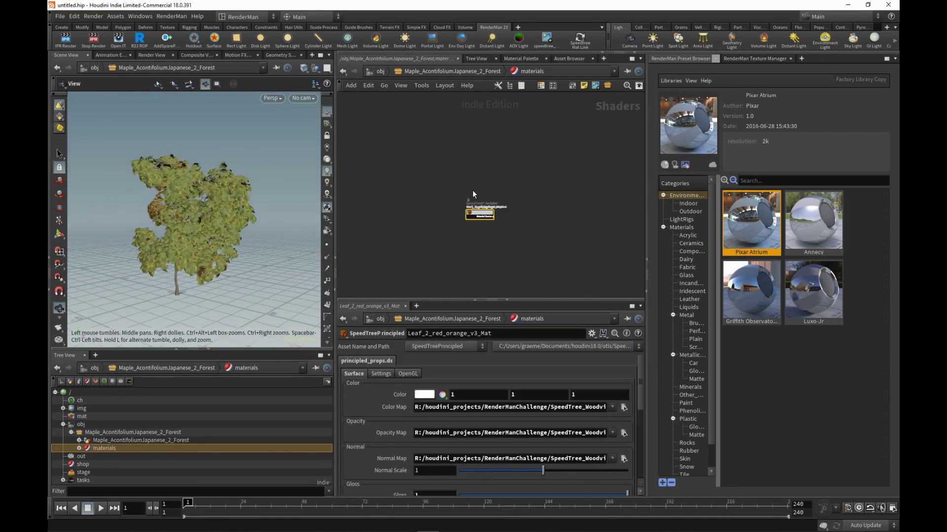
{"action": "key", "text": "l"}
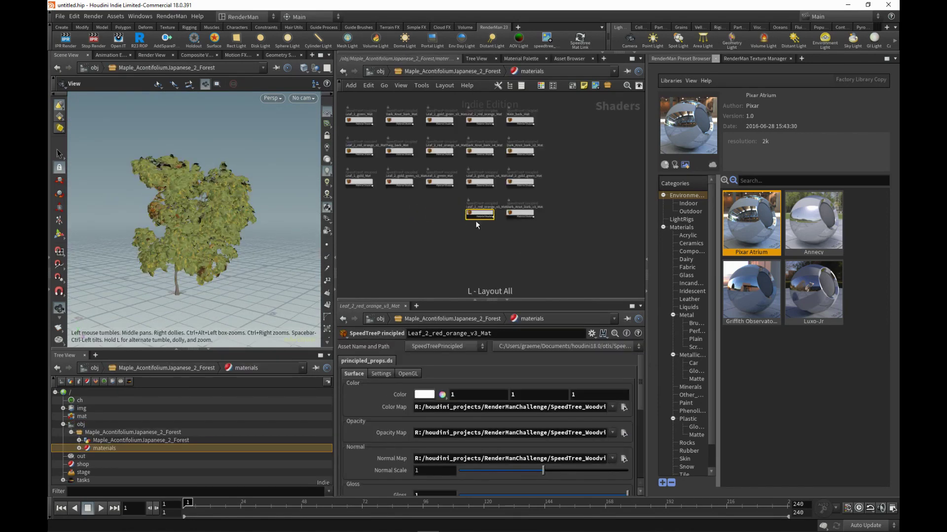
{"action": "left_click_drag", "start_coordinate": [361, 118], "coordinate": [410, 143]}
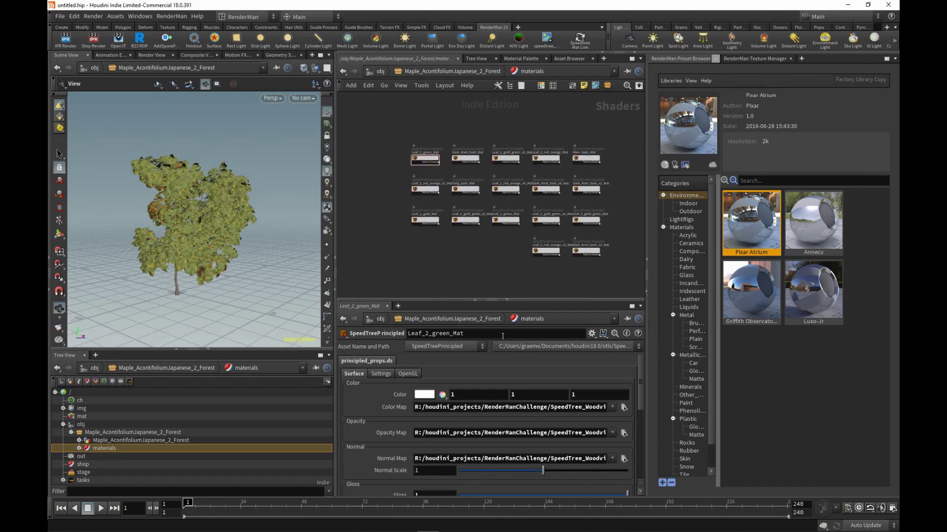
{"action": "left_click_drag", "start_coordinate": [641, 379], "coordinate": [640, 346]}
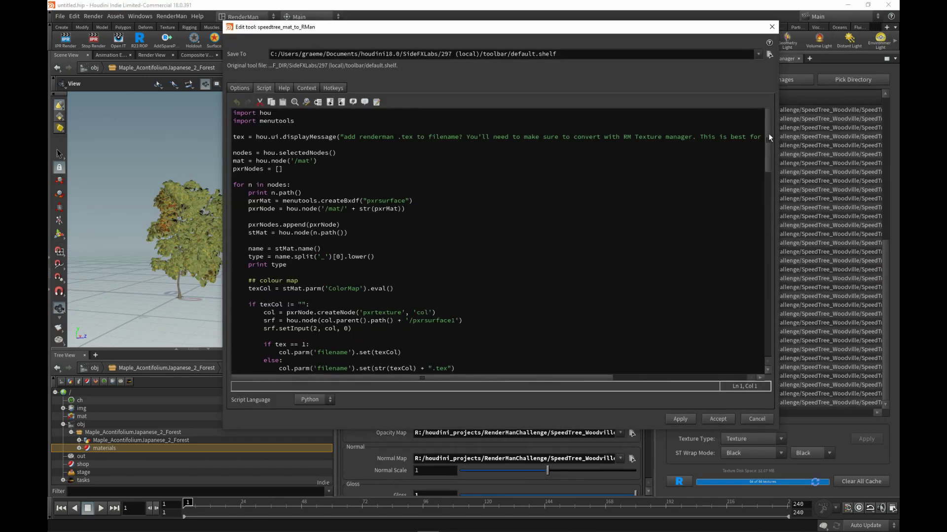
Review the speedtree_mat_to_RMan tool script and the Leaf_2_gold_green_v3_Mat shader network
{"action": "mouse_move", "coordinate": [768, 133]}
{"action": "left_mouse_down"}
{"action": "mouse_move", "coordinate": [770, 319]}
{"action": "mouse_move", "coordinate": [767, 150]}
{"action": "left_mouse_up"}
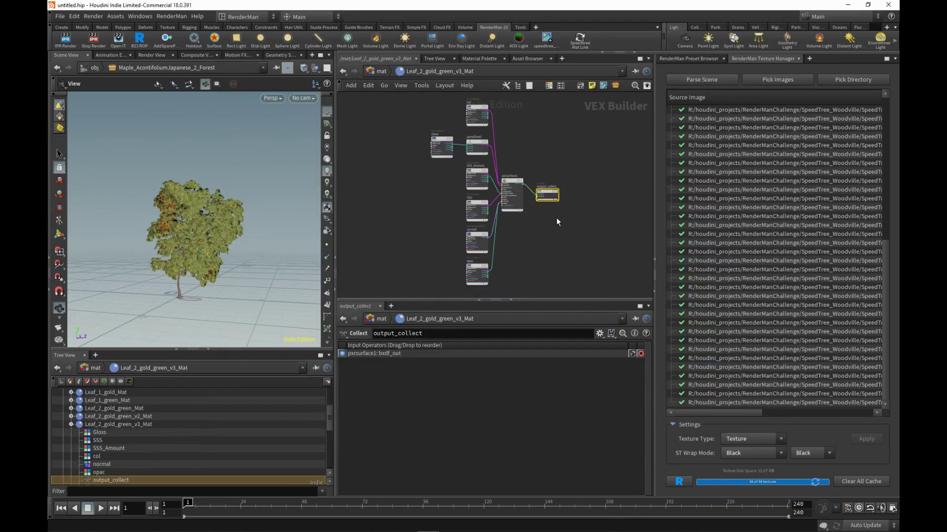
{"action": "scroll", "coordinate": [556, 222], "scroll_direction": "down", "scroll_amount": 2}
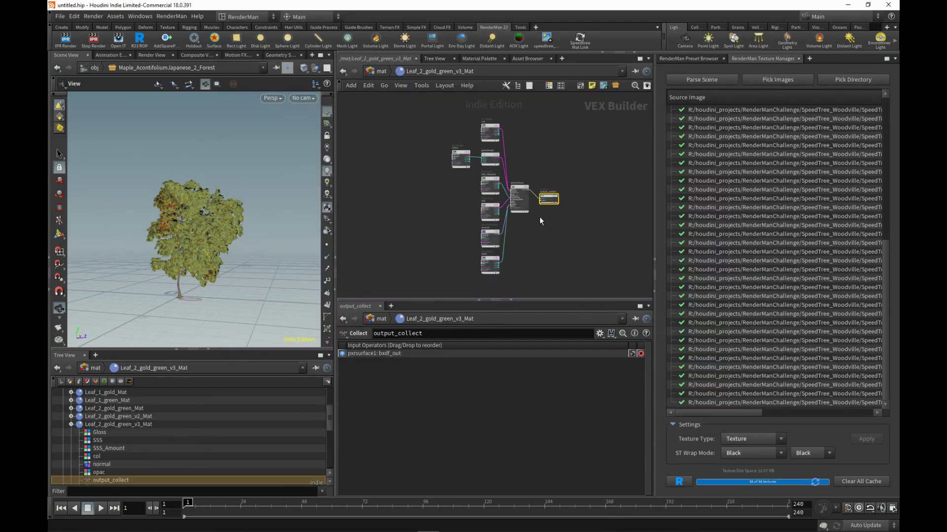
{"action": "scroll", "coordinate": [539, 217], "scroll_direction": "up", "scroll_amount": 2}
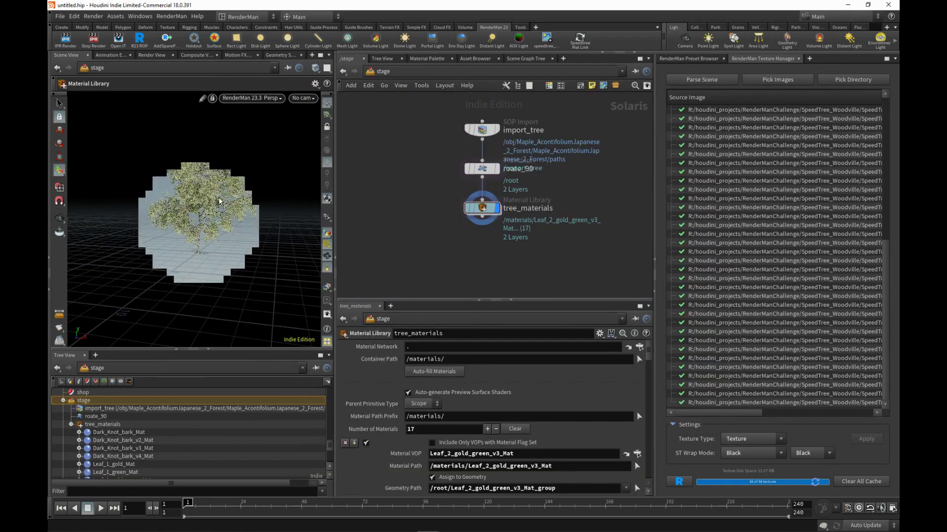
Examine the tree render untitled.ris1.0001.exr with the full frame in view
{"action": "key", "text": "Escape"}
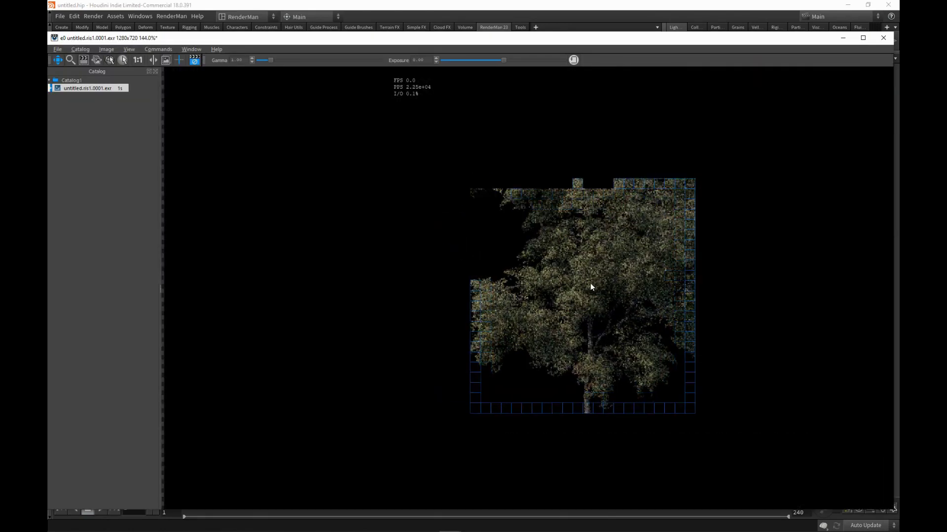
{"action": "scroll", "coordinate": [591, 277], "scroll_direction": "down", "scroll_amount": 1}
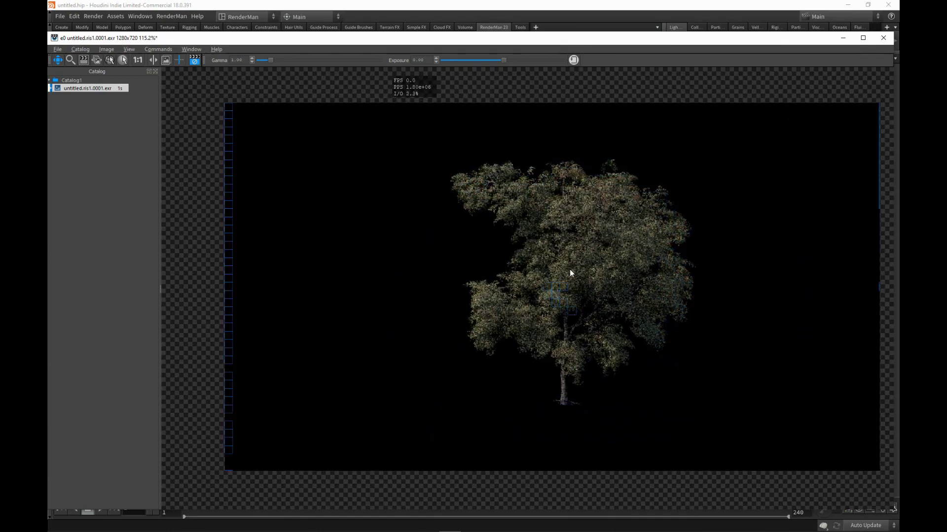
{"action": "middle_click_drag", "start_coordinate": [571, 273], "coordinate": [548, 270]}
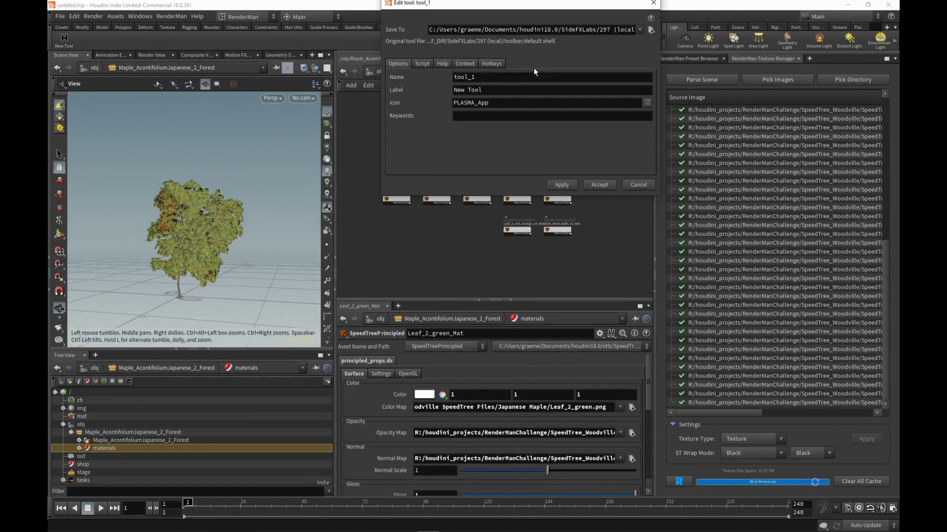
Name the new shelf tool convert_materials, label it Convert Materials, and paste in the speedtree_mat_to_RMan.py code from GitHub
{"action": "double_click", "coordinate": [520, 81]}
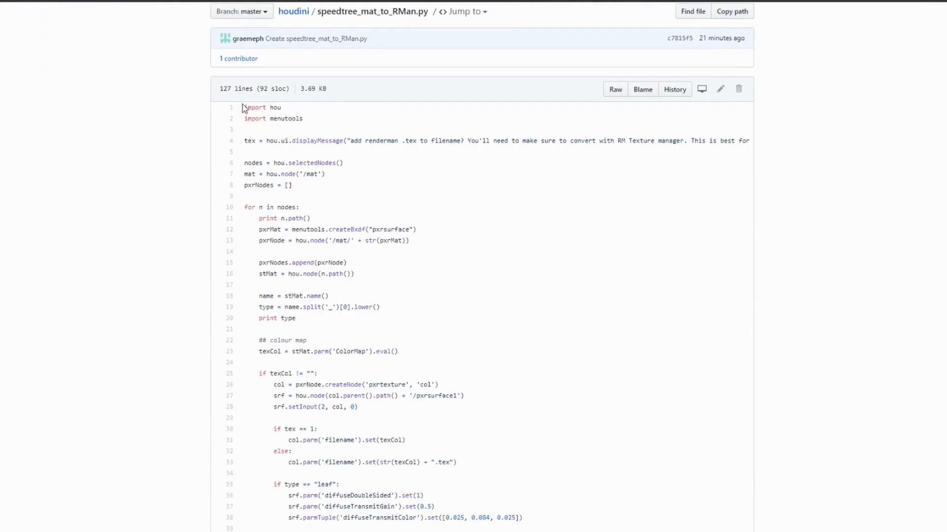
{"action": "left_click_drag", "start_coordinate": [245, 108], "coordinate": [383, 420]}
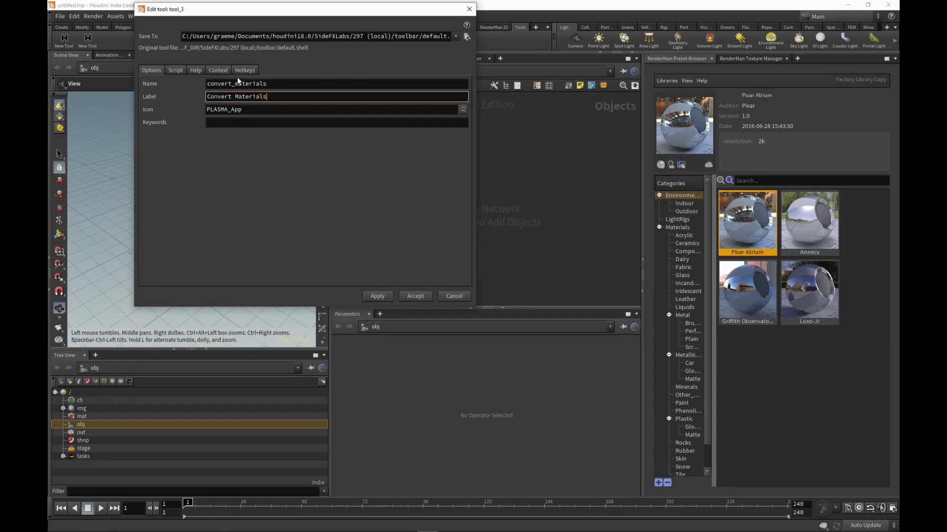
{"action": "left_click", "coordinate": [175, 70]}
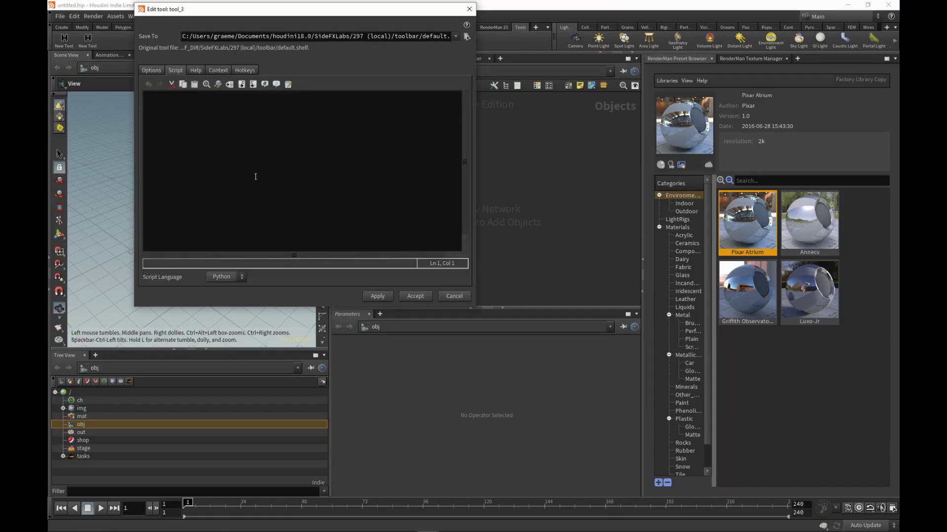
{"action": "key", "text": "ctrl+v"}
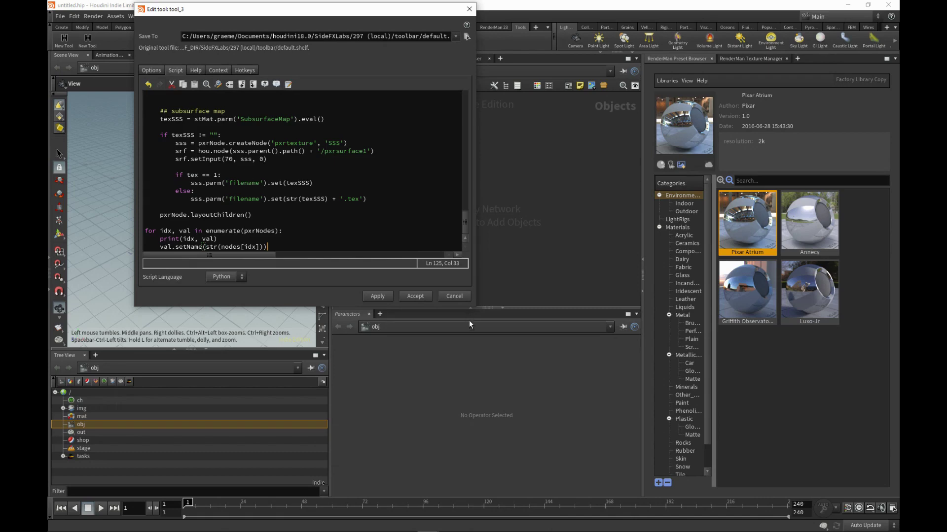
{"action": "left_click_drag", "start_coordinate": [472, 313], "coordinate": [648, 486]}
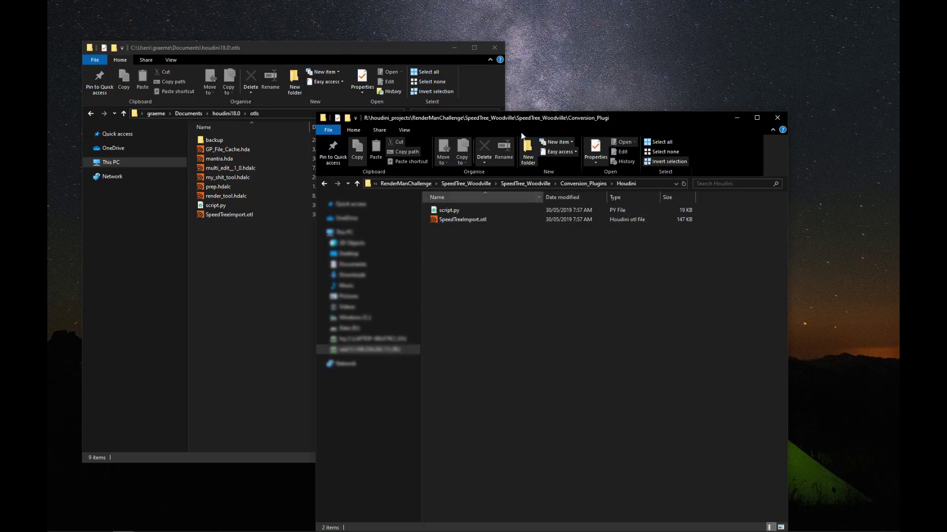
Reopen the Houdini plugin folder under Conversion_Plugins and compare its files with the houdini18.0 otls folder
{"action": "left_click_drag", "start_coordinate": [520, 122], "coordinate": [569, 93]}
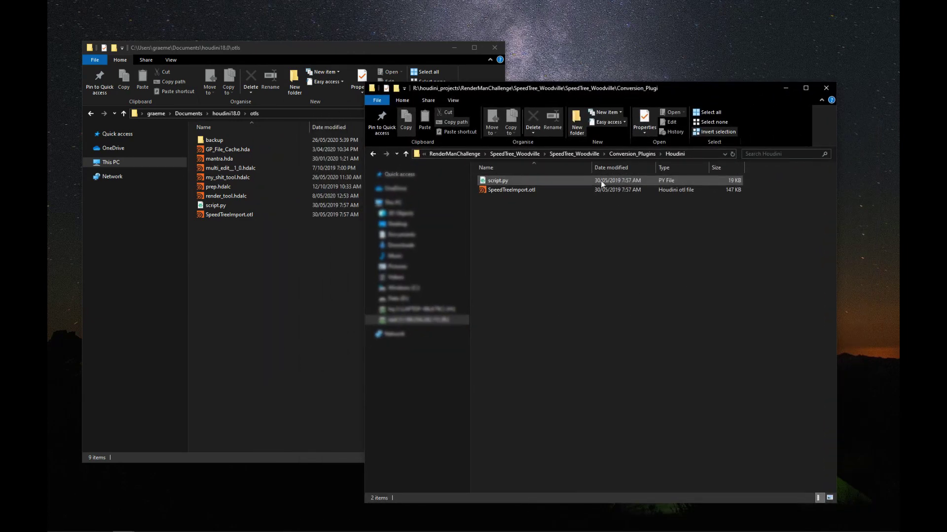
{"action": "left_click", "coordinate": [576, 154]}
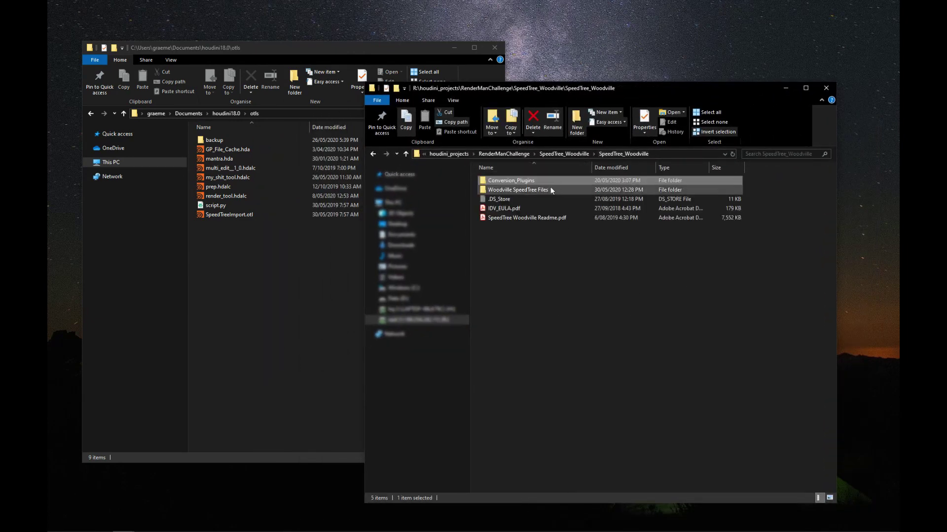
{"action": "double_click", "coordinate": [513, 184]}
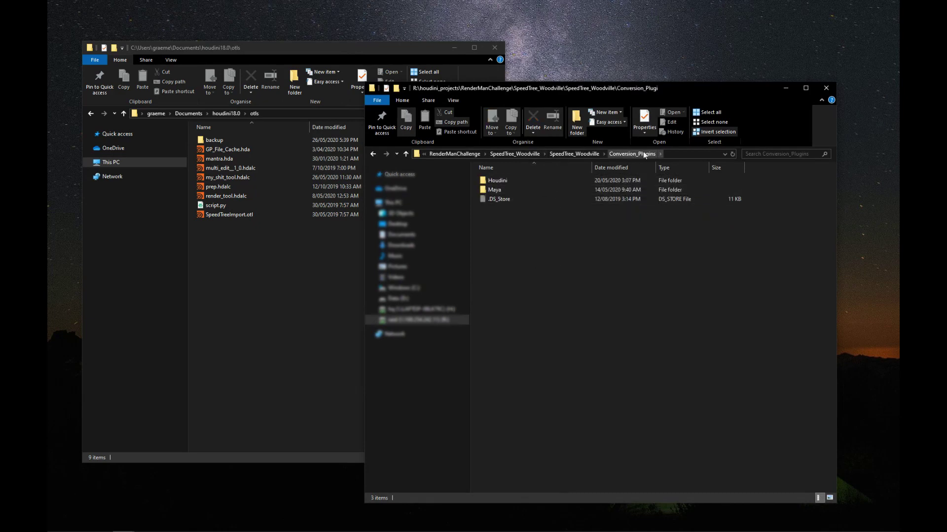
{"action": "double_click", "coordinate": [504, 182]}
{"action": "left_click_drag", "start_coordinate": [547, 235], "coordinate": [537, 266]}
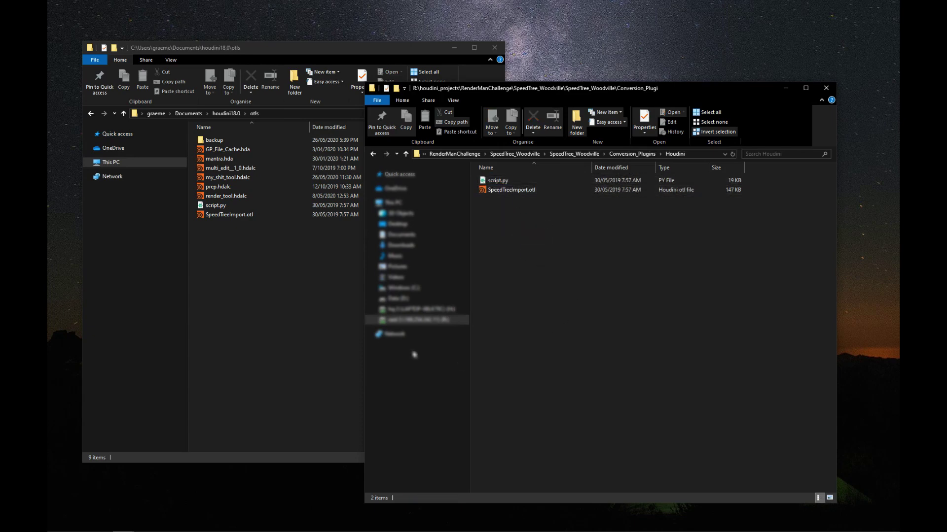
{"action": "left_click", "coordinate": [263, 248]}
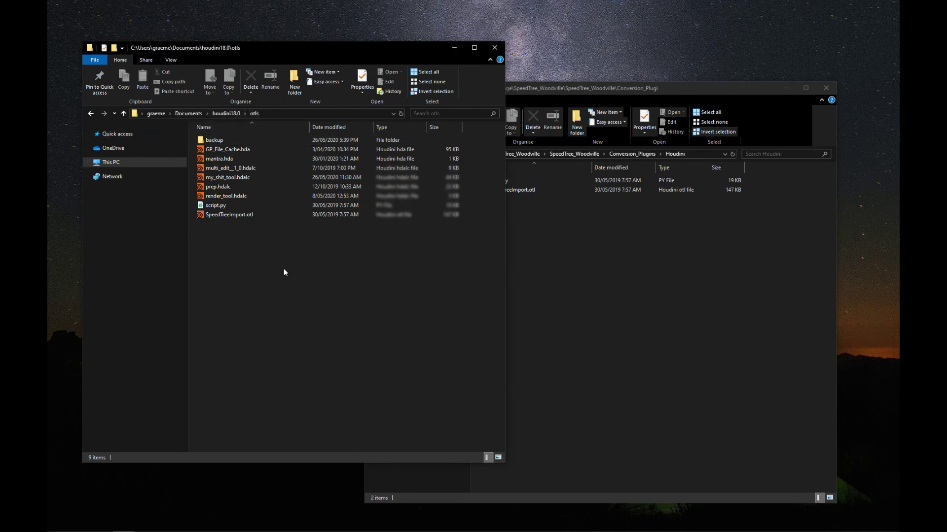
{"action": "left_click", "coordinate": [763, 419]}
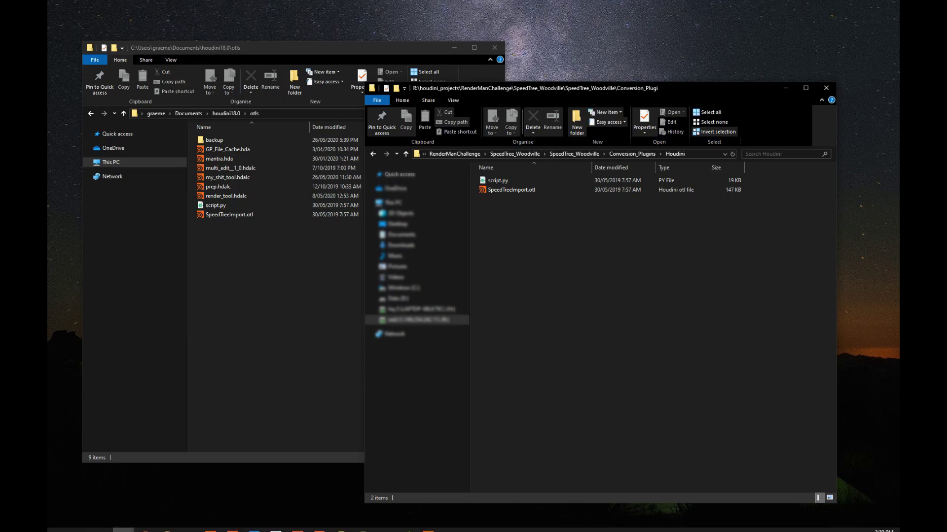
Switch to Houdini and place a SpeedTree Importer node in the empty object network
{"action": "left_click", "coordinate": [429, 527]}
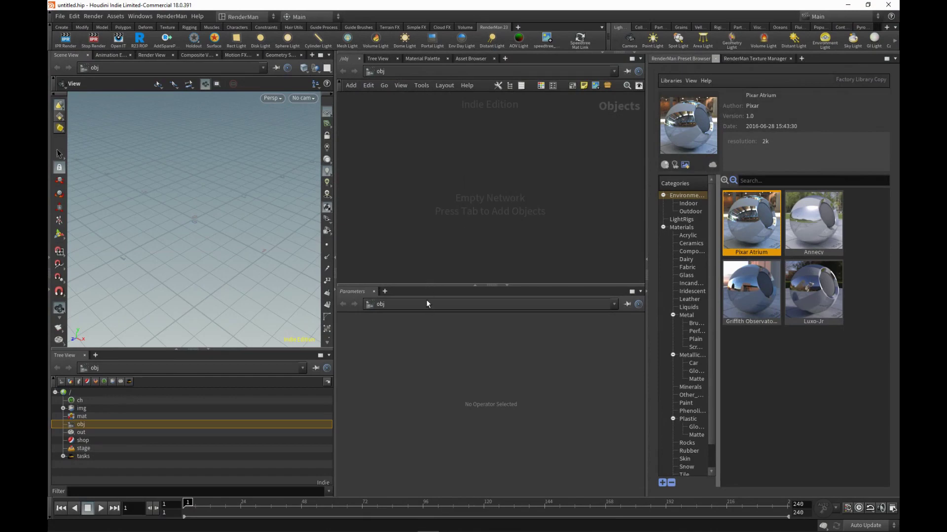
{"action": "left_click_drag", "start_coordinate": [427, 285], "coordinate": [427, 299]}
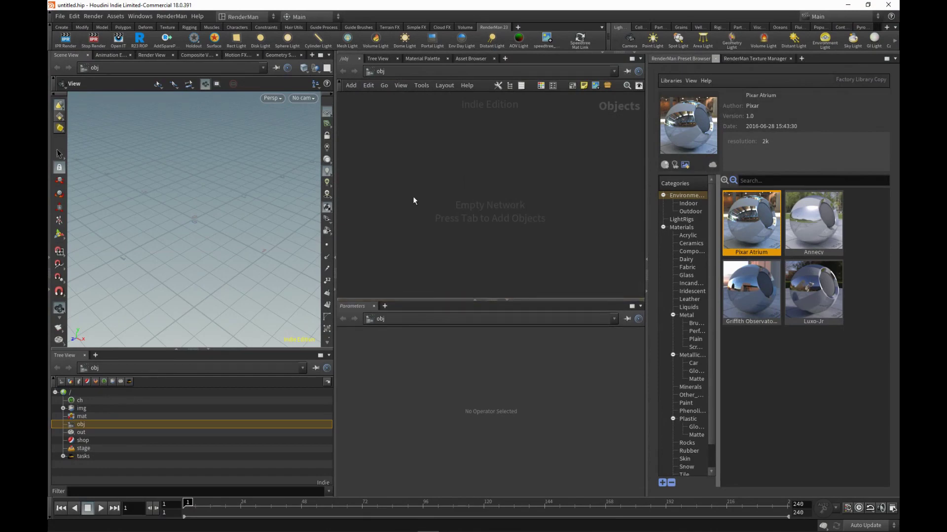
{"action": "key", "text": "Tab"}
{"action": "type", "text": "spee"}
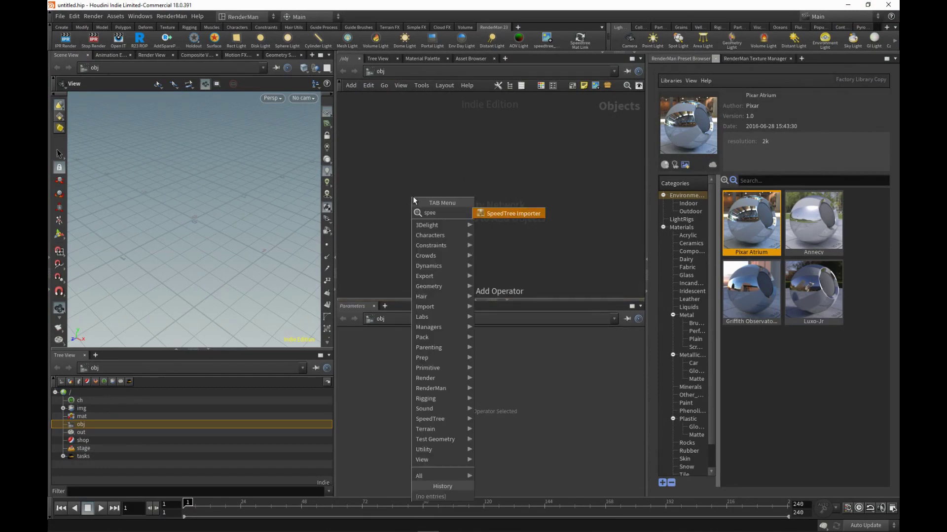
{"action": "left_click", "coordinate": [519, 212]}
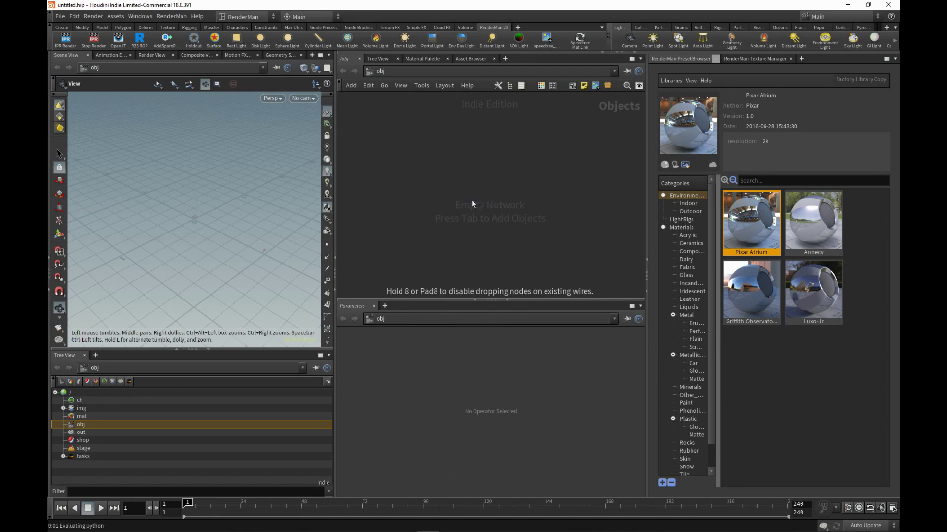
{"action": "left_click", "coordinate": [471, 200]}
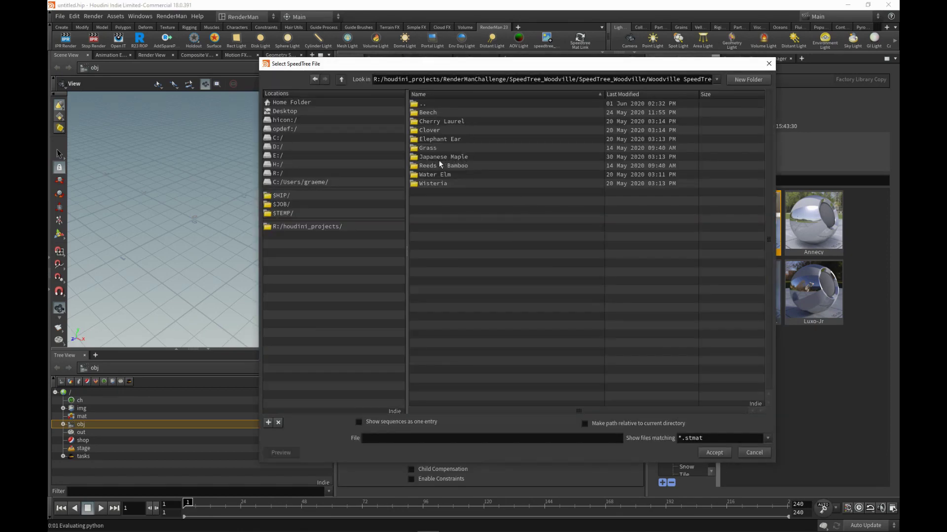
Load Maple_AcontifoliumJapanese_2_Forest.stmat from the Japanese Maple folder as the SpeedTree file
{"action": "double_click", "coordinate": [477, 157]}
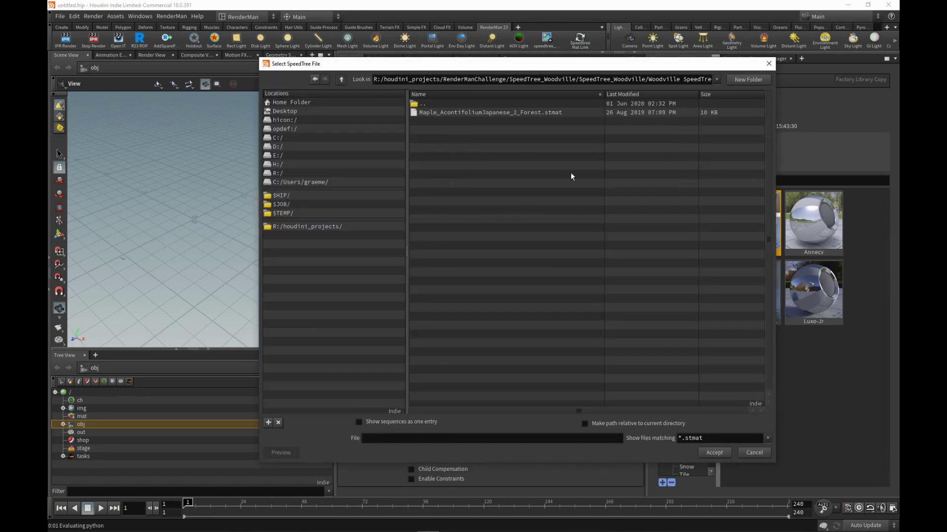
{"action": "left_click", "coordinate": [520, 113]}
{"action": "double_click", "coordinate": [523, 113]}
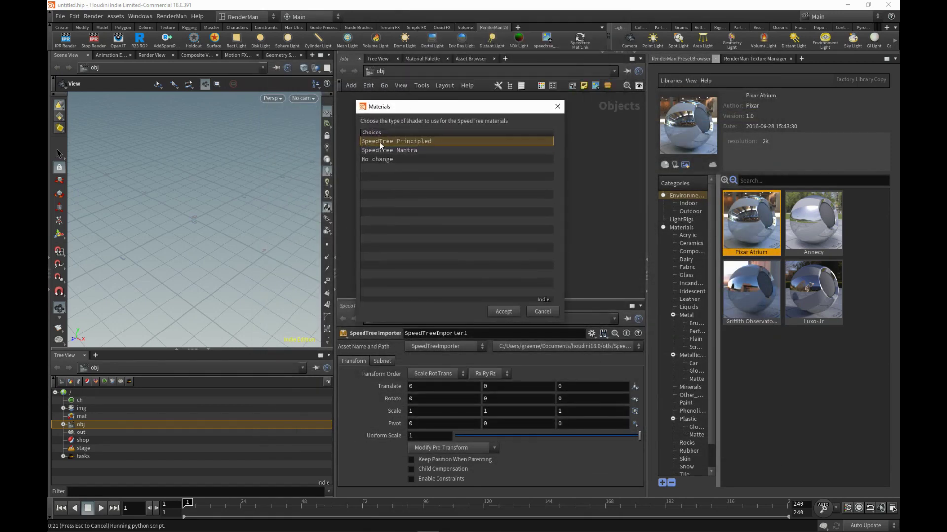
Import the maple using the SpeedTree Principled shader type and frame the whole tree in the viewport
{"action": "left_click", "coordinate": [507, 313]}
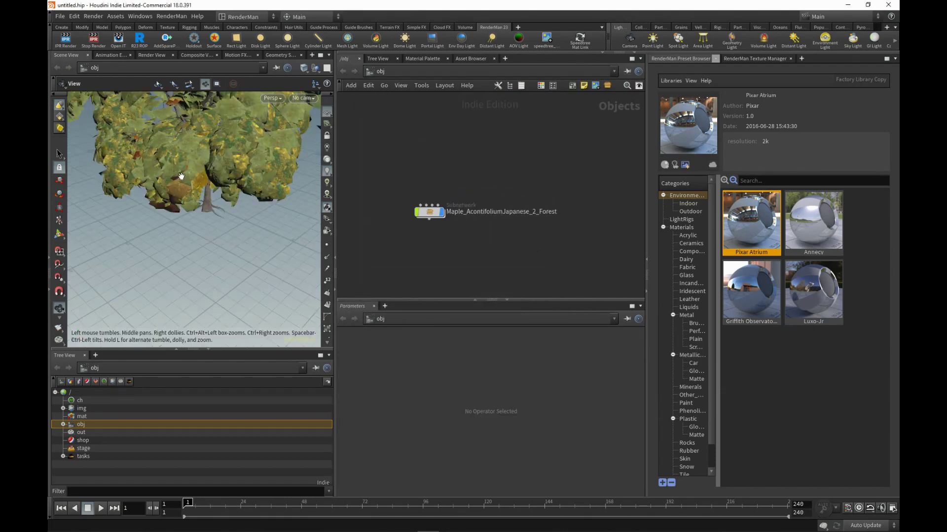
{"action": "key", "text": "f"}
{"action": "left_click_drag", "start_coordinate": [175, 240], "coordinate": [204, 237]}
{"action": "right_click_drag", "start_coordinate": [204, 237], "coordinate": [205, 220]}
{"action": "left_click_drag", "start_coordinate": [205, 220], "coordinate": [237, 236]}
Select the Maple_AcontifoliumJapanese_2_Forest subnetwork and enter it to view its geometry and materials nodes
{"action": "left_click_drag", "start_coordinate": [531, 162], "coordinate": [414, 252]}
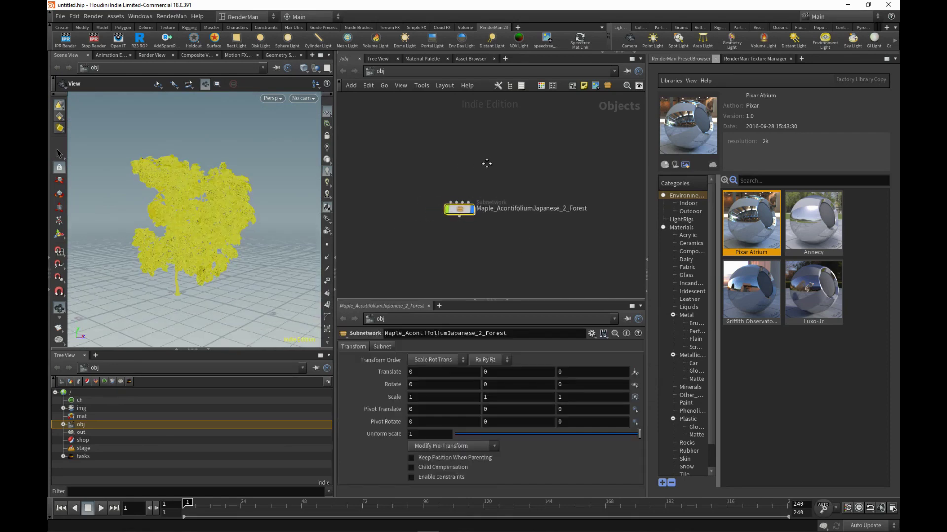
{"action": "double_click", "coordinate": [458, 212]}
{"action": "middle_click_drag", "start_coordinate": [490, 208], "coordinate": [526, 152]}
{"action": "left_click_drag", "start_coordinate": [530, 155], "coordinate": [404, 211]}
{"action": "middle_click_drag", "start_coordinate": [474, 192], "coordinate": [492, 177]}
{"action": "scroll", "coordinate": [492, 177], "scroll_direction": "up", "scroll_amount": 2}
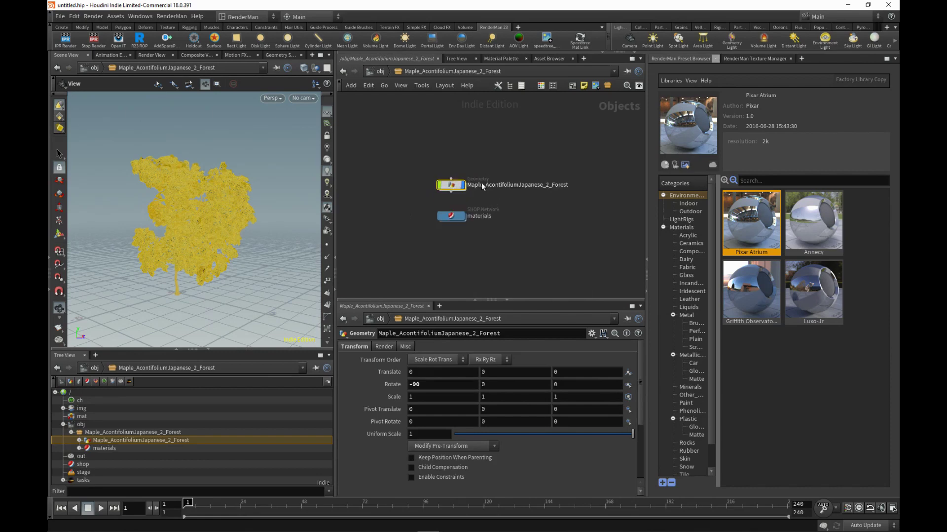
Enter the maple's geometry node and examine its chain of group nodes and the final material node's assignments
{"action": "double_click", "coordinate": [451, 185]}
{"action": "middle_click_drag", "start_coordinate": [526, 216], "coordinate": [514, 222]}
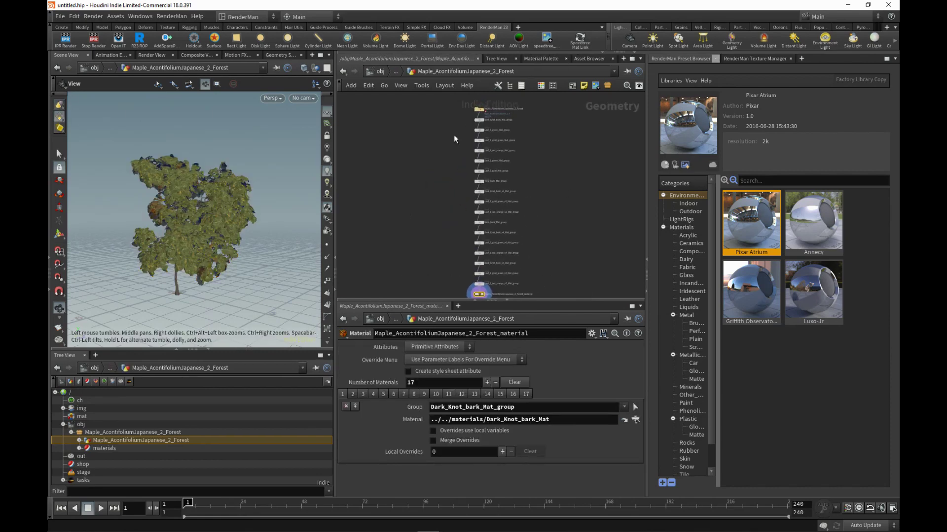
{"action": "left_click_drag", "start_coordinate": [457, 127], "coordinate": [429, 236]}
{"action": "middle_click_drag", "start_coordinate": [447, 296], "coordinate": [432, 223]}
{"action": "left_click_drag", "start_coordinate": [429, 207], "coordinate": [492, 244]}
{"action": "left_click", "coordinate": [464, 220]}
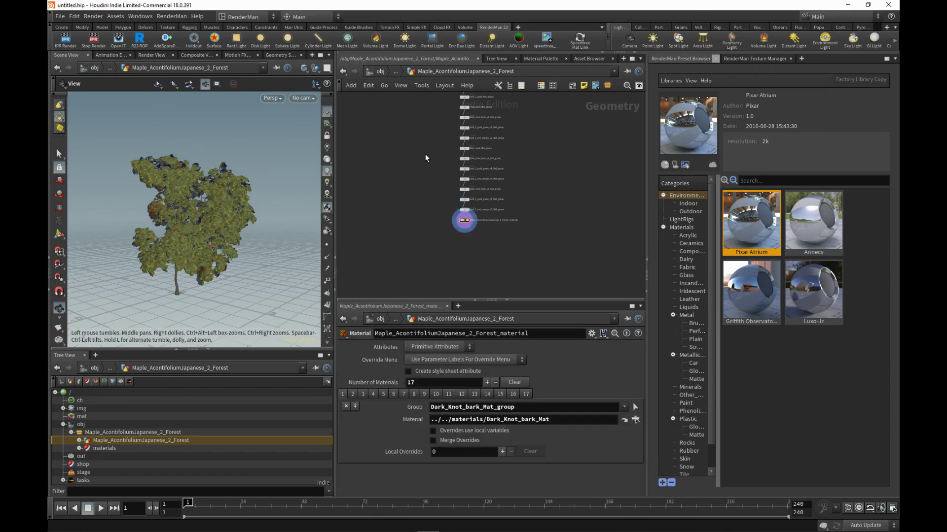
Go back to the object level, enter the maple's materials network and lay out all its shader nodes
{"action": "left_click", "coordinate": [380, 74]}
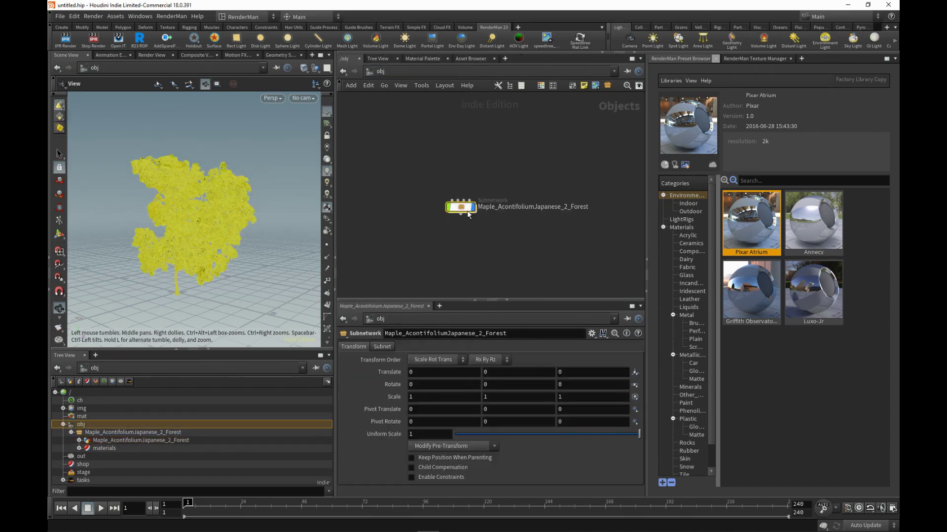
{"action": "left_click_drag", "start_coordinate": [525, 211], "coordinate": [404, 235]}
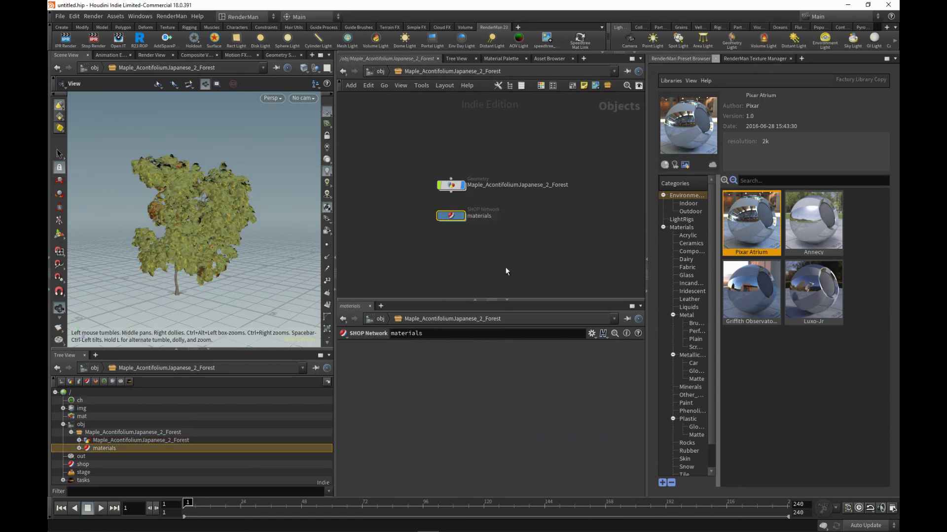
{"action": "double_click", "coordinate": [451, 217]}
{"action": "scroll", "coordinate": [458, 227], "scroll_direction": "down", "scroll_amount": 5}
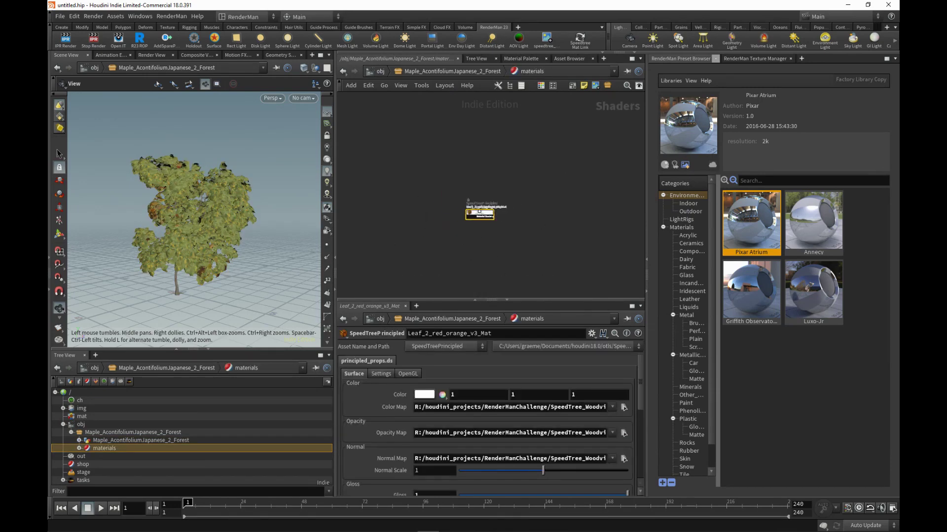
{"action": "key", "text": "l"}
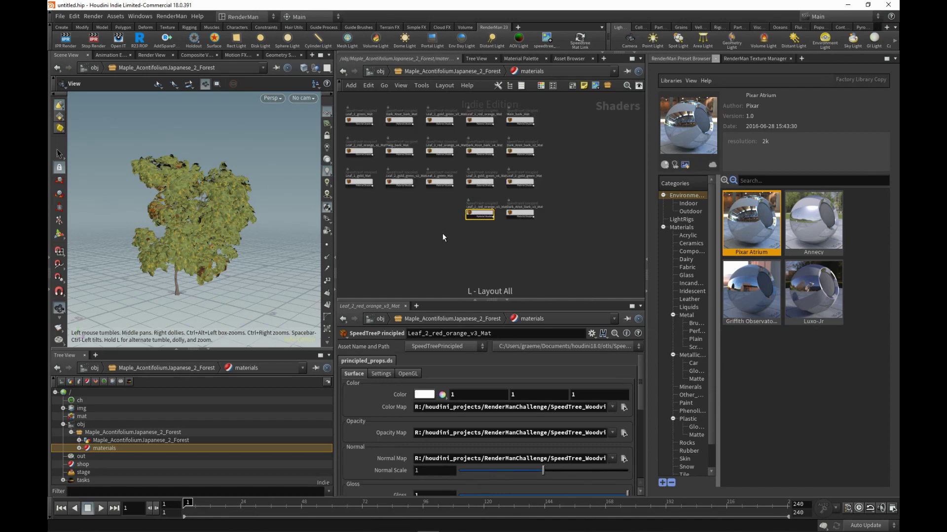
{"action": "key", "text": "h"}
Select the Leaf_2_green_Mat shader and check the file path and png extension of its color map
{"action": "left_click_drag", "start_coordinate": [365, 120], "coordinate": [410, 143]}
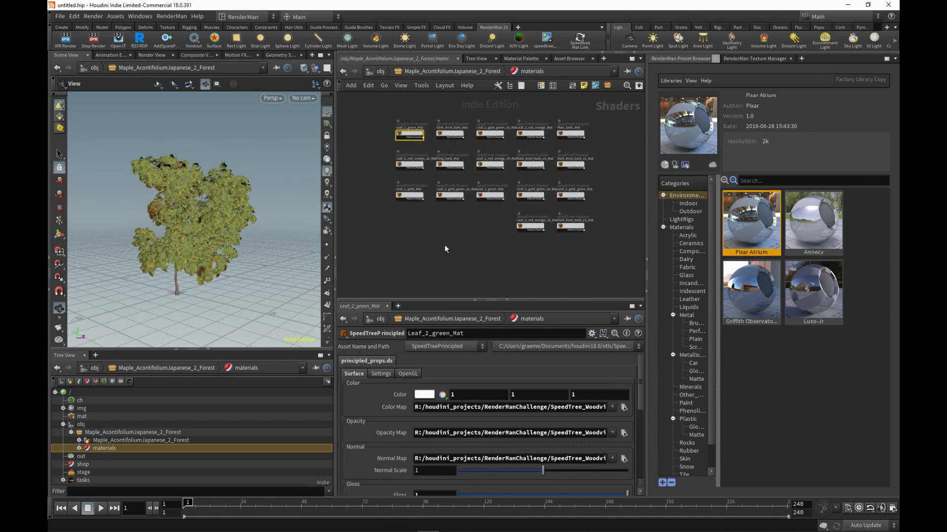
{"action": "middle_click_drag", "start_coordinate": [473, 226], "coordinate": [489, 250]}
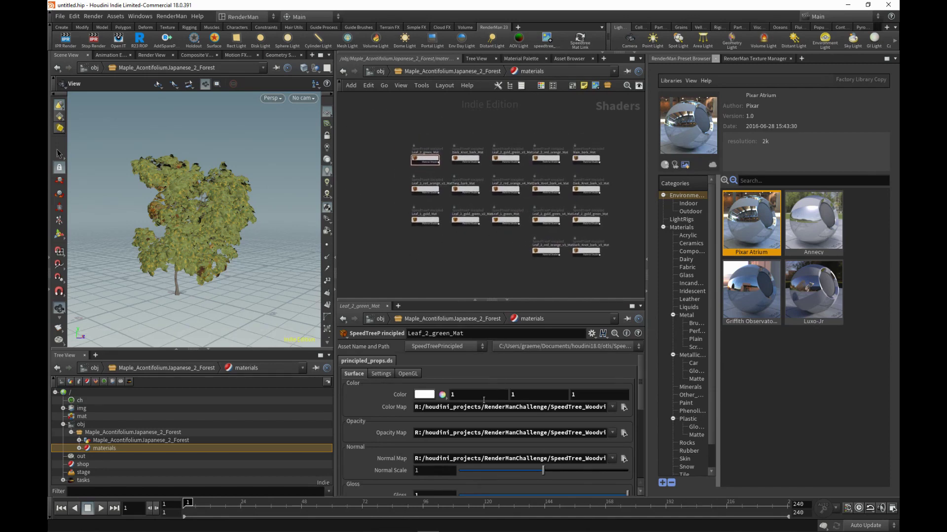
{"action": "mouse_move", "coordinate": [642, 374]}
{"action": "left_mouse_down"}
{"action": "mouse_move", "coordinate": [643, 432]}
{"action": "mouse_move", "coordinate": [642, 369]}
{"action": "left_mouse_up"}
{"action": "middle_click_drag", "start_coordinate": [446, 245], "coordinate": [414, 235]}
{"action": "left_click_drag", "start_coordinate": [542, 408], "coordinate": [796, 402]}
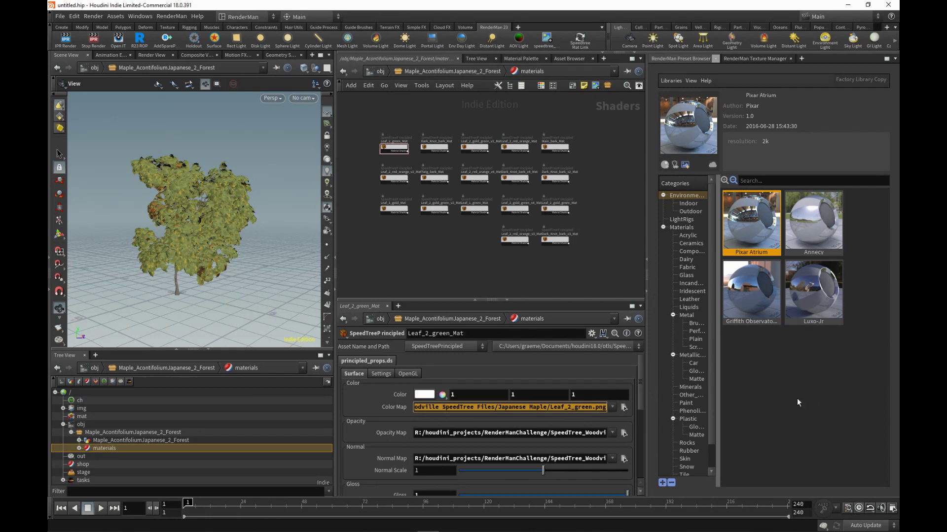
{"action": "left_click", "coordinate": [600, 408]}
{"action": "left_click_drag", "start_coordinate": [594, 408], "coordinate": [630, 410]}
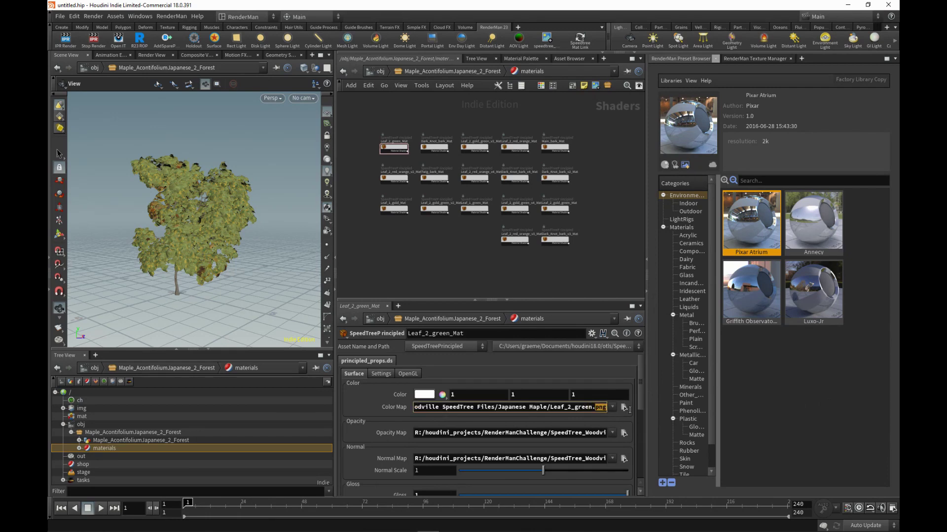
{"action": "left_click", "coordinate": [600, 407]}
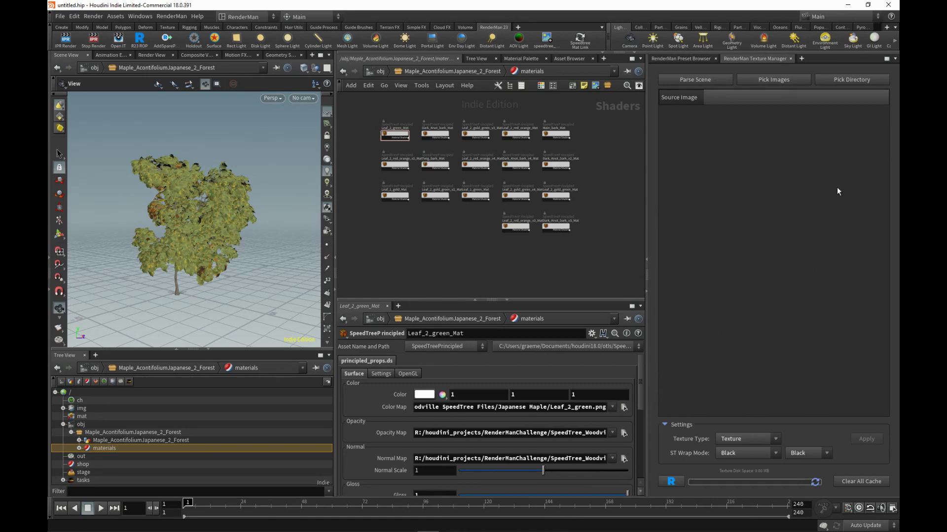
Convert the textures of the Japanese Maple directory in the RenderMan Texture Manager
{"action": "left_click", "coordinate": [862, 77]}
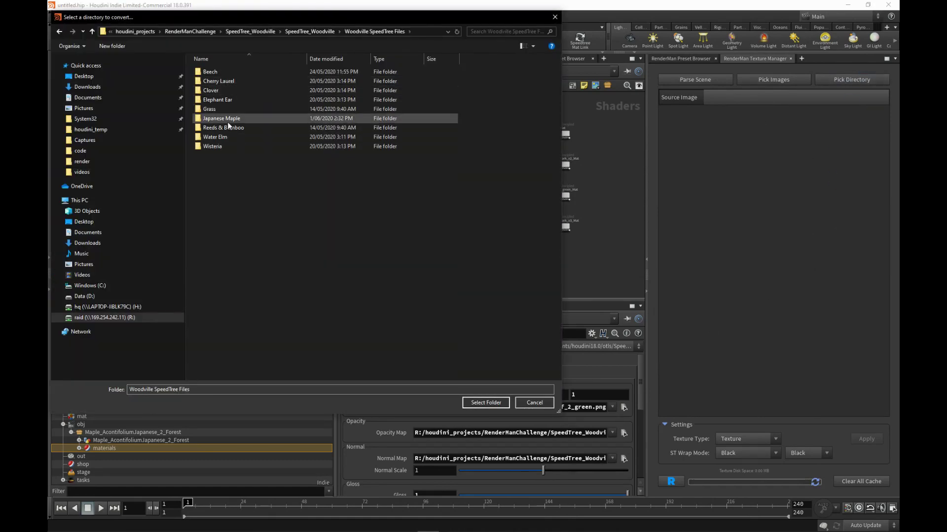
{"action": "double_click", "coordinate": [229, 119]}
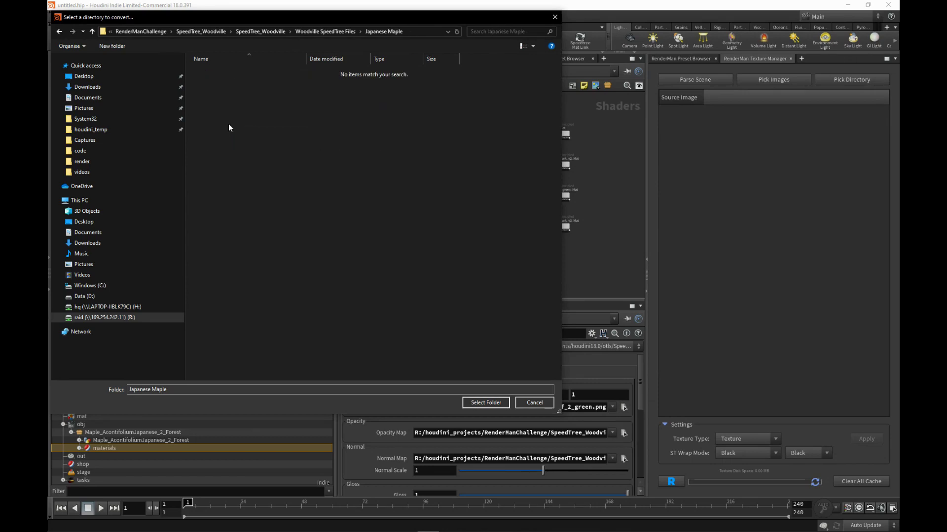
{"action": "left_click", "coordinate": [479, 405]}
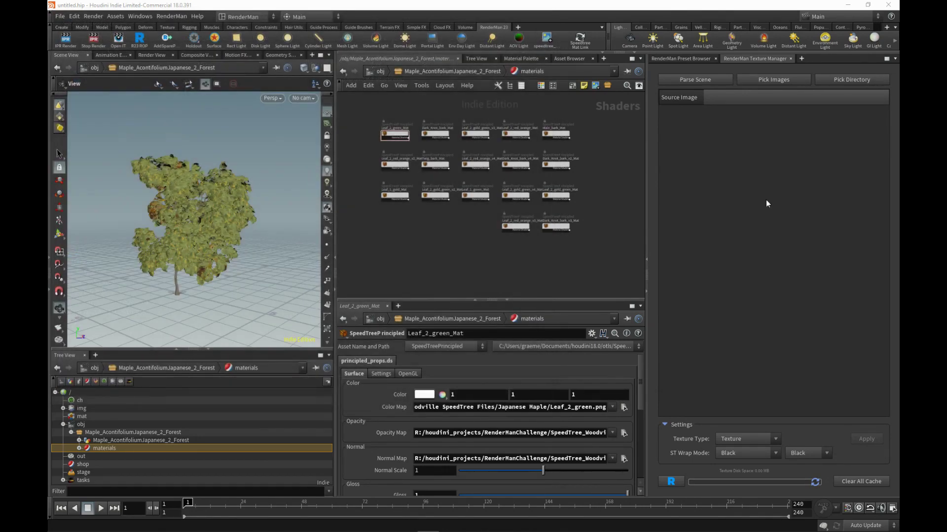
Widen the Texture Manager pane to review the list of converted source images, then narrow it again
{"action": "left_click_drag", "start_coordinate": [646, 172], "coordinate": [520, 172]}
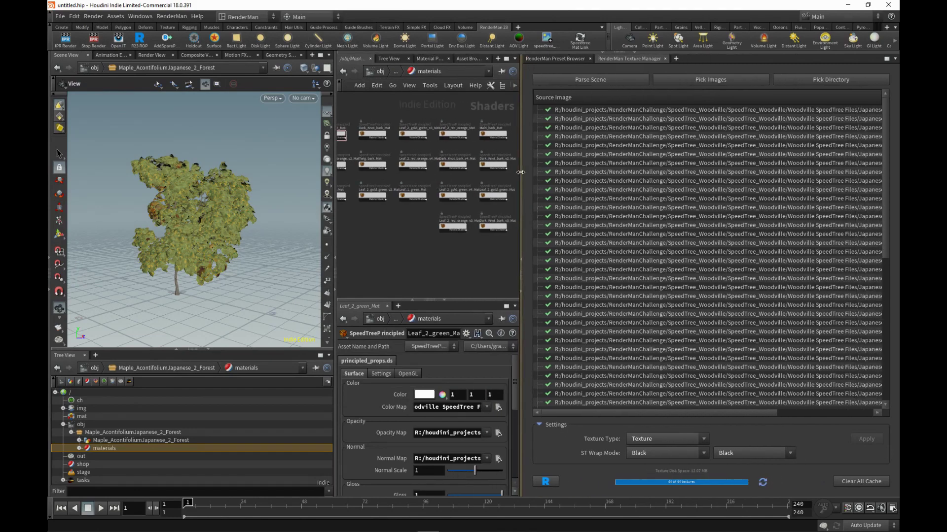
{"action": "left_click_drag", "start_coordinate": [882, 177], "coordinate": [878, 396]}
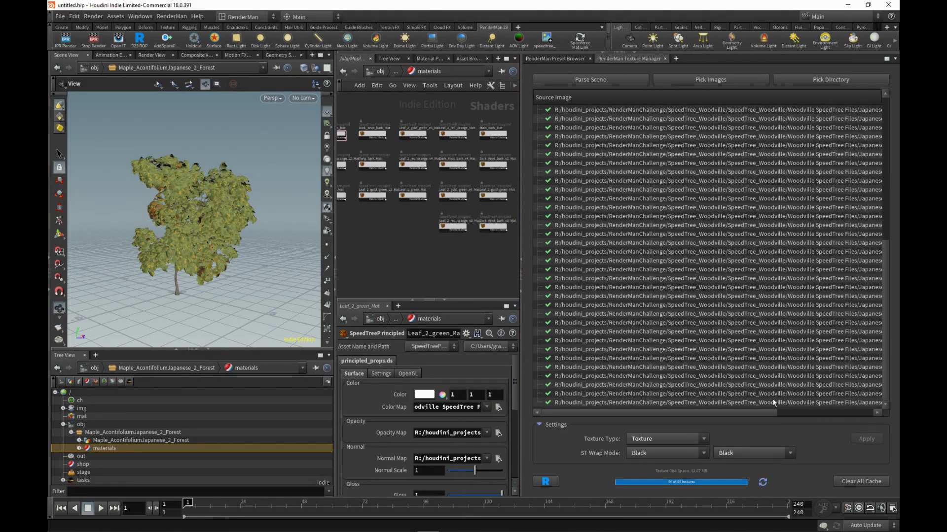
{"action": "left_click_drag", "start_coordinate": [753, 412], "coordinate": [887, 415]}
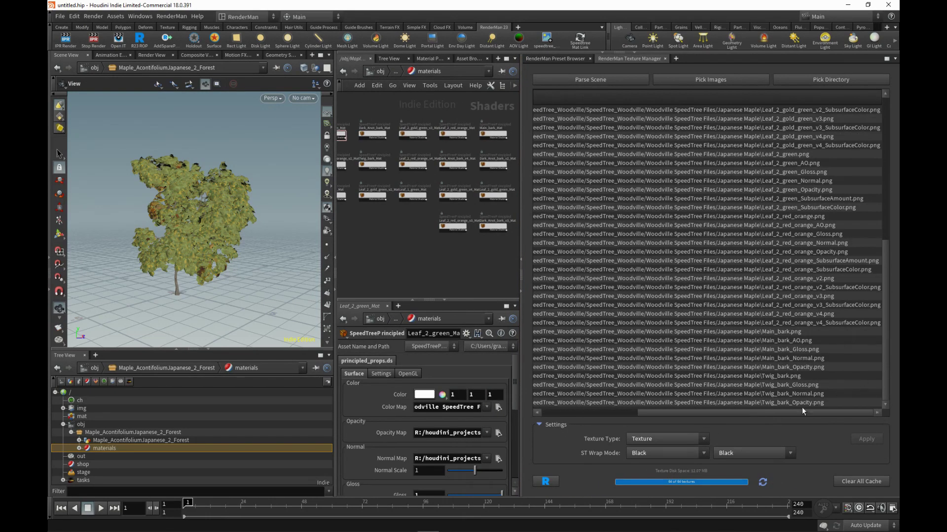
{"action": "left_click_drag", "start_coordinate": [801, 412], "coordinate": [658, 416]}
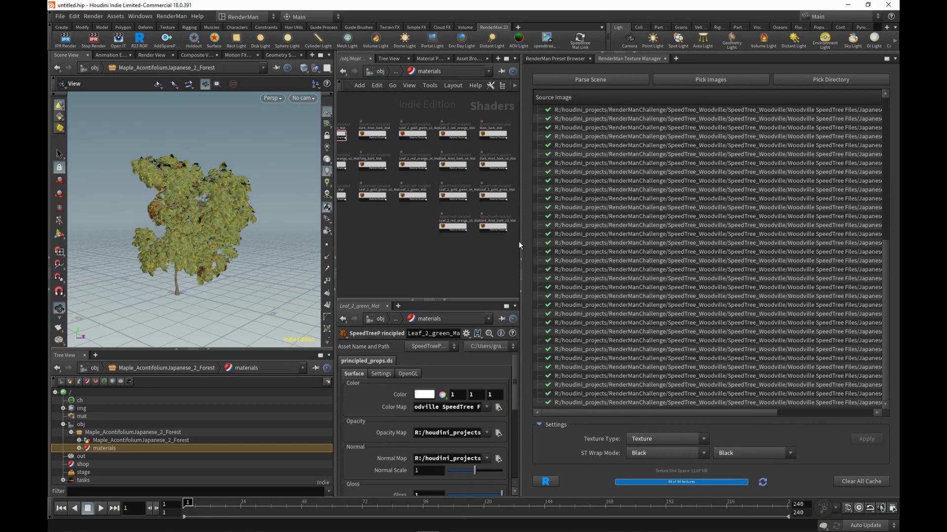
{"action": "left_click_drag", "start_coordinate": [519, 245], "coordinate": [654, 197]}
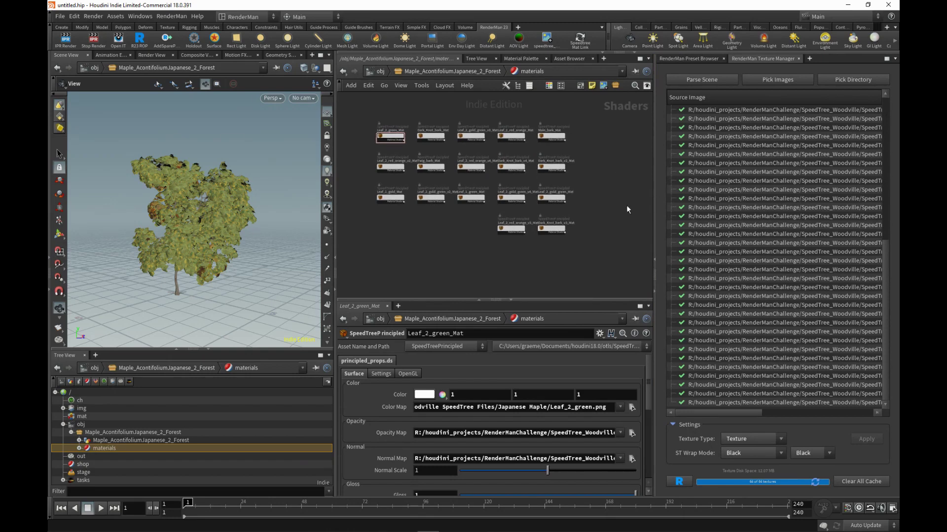
Switch to File Explorer, browse to the Japanese Maple folder to check its .tex files, and return to Houdini
{"action": "middle_click_drag", "start_coordinate": [625, 190], "coordinate": [627, 183]}
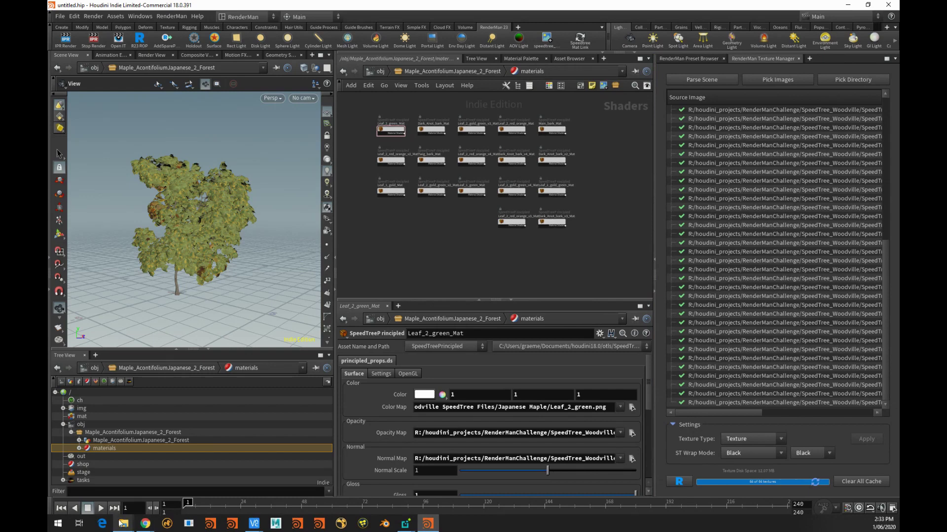
{"action": "mouse_move", "coordinate": [122, 524]}
{"action": "left_click", "coordinate": [144, 489]}
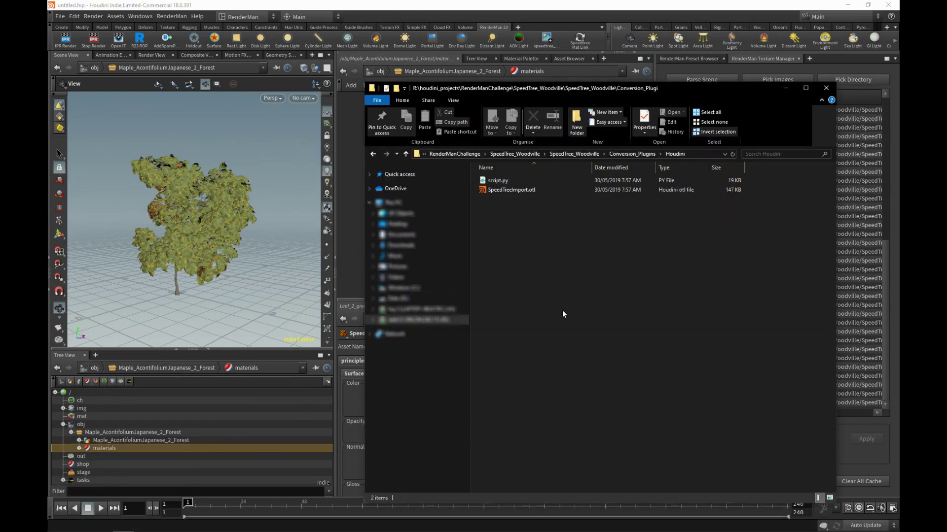
{"action": "left_click", "coordinate": [576, 154]}
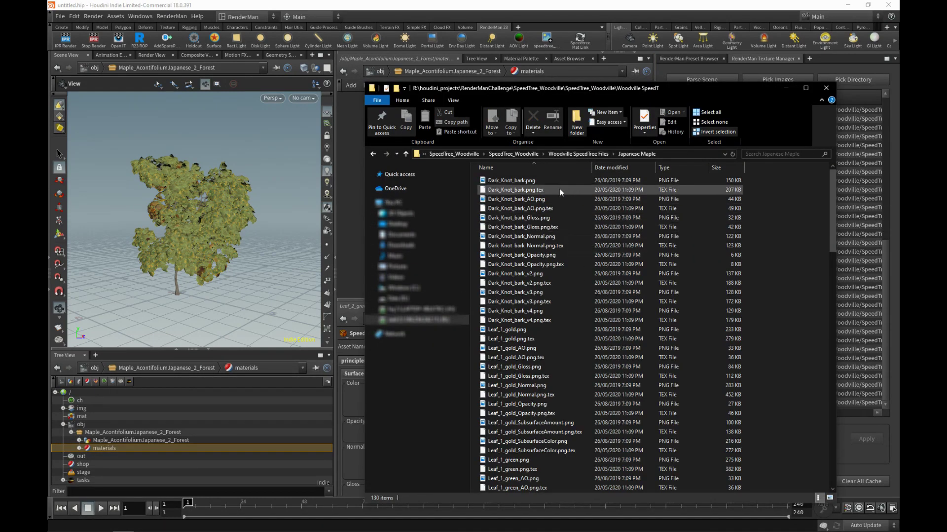
{"action": "left_click", "coordinate": [560, 191]}
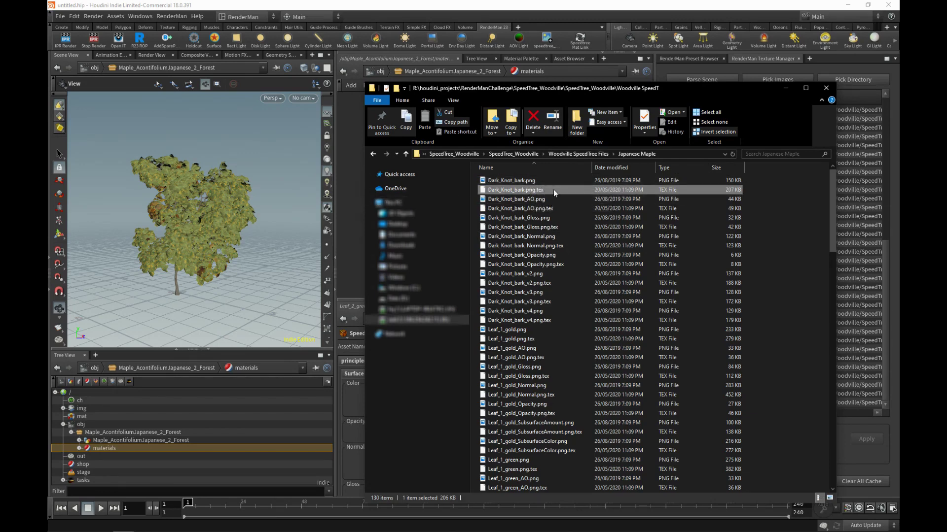
{"action": "left_click", "coordinate": [351, 164]}
{"action": "middle_click_drag", "start_coordinate": [616, 127], "coordinate": [613, 139]}
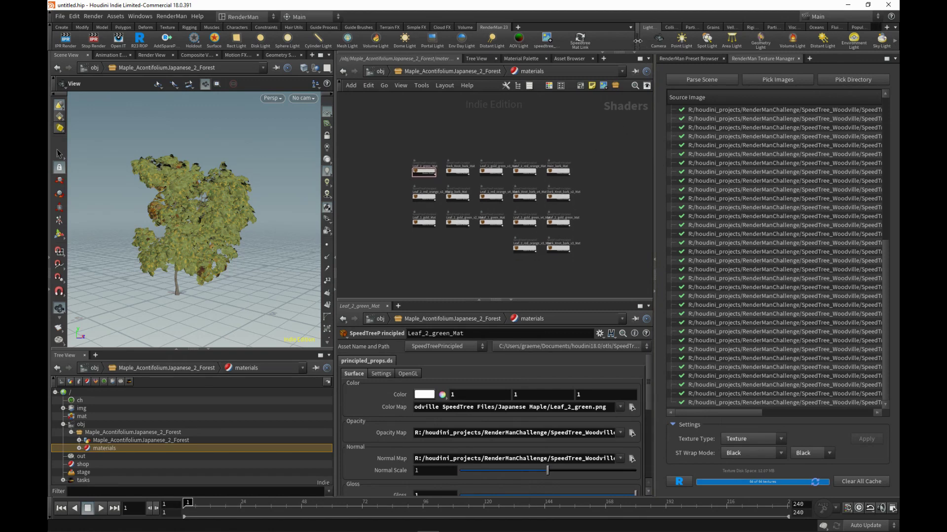
{"action": "left_click_drag", "start_coordinate": [637, 41], "coordinate": [645, 40]}
{"action": "middle_click_drag", "start_coordinate": [578, 172], "coordinate": [587, 154]}
{"action": "middle_click_drag", "start_coordinate": [492, 261], "coordinate": [509, 280]}
{"action": "scroll", "coordinate": [509, 280], "scroll_direction": "up", "scroll_amount": 1}
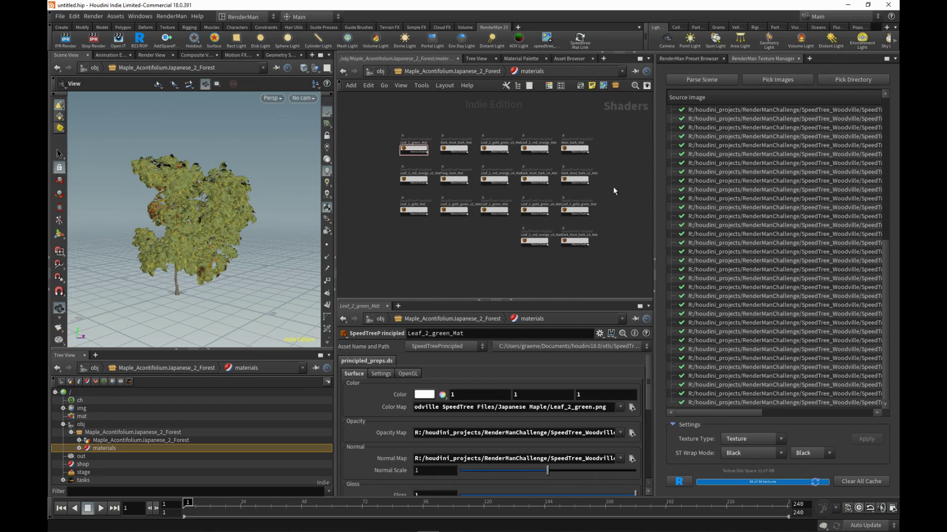
{"action": "middle_click_drag", "start_coordinate": [618, 180], "coordinate": [611, 168]}
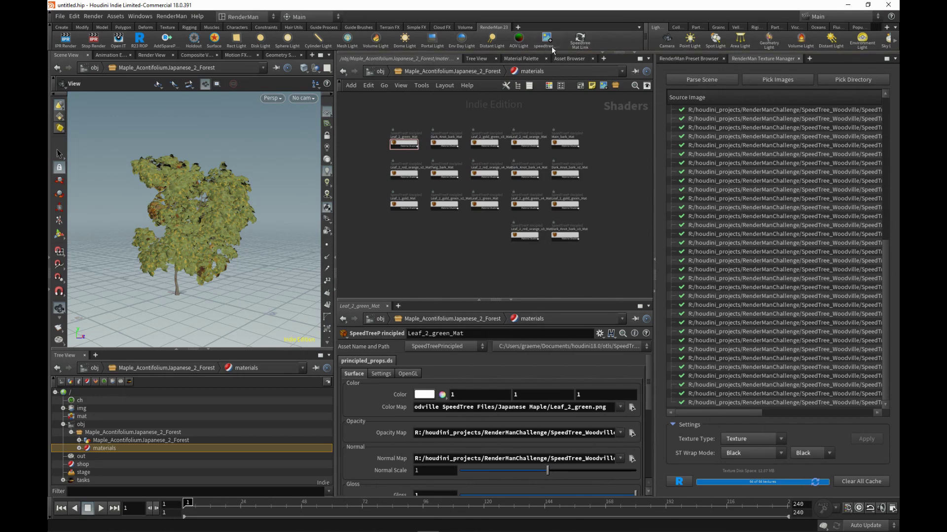
{"action": "middle_click_drag", "start_coordinate": [594, 134], "coordinate": [587, 129]}
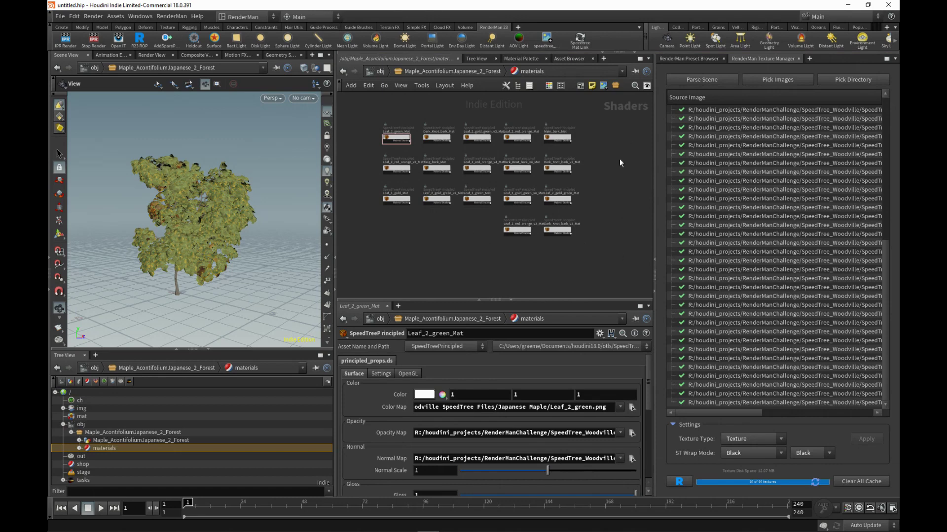
{"action": "left_click_drag", "start_coordinate": [179, 211], "coordinate": [237, 200]}
{"action": "right_click_drag", "start_coordinate": [237, 199], "coordinate": [201, 217]}
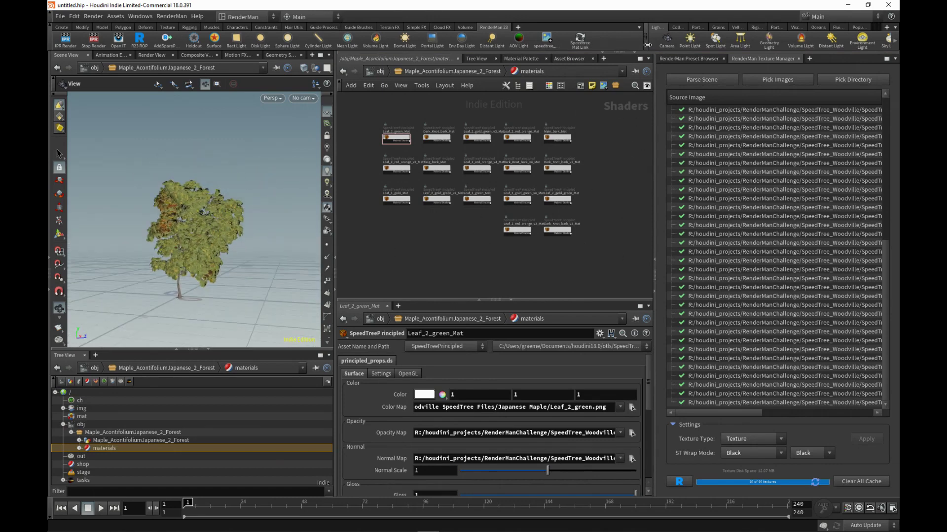
Create a new shelf with the name tools and the label Tools
{"action": "left_click_drag", "start_coordinate": [645, 42], "coordinate": [661, 43]}
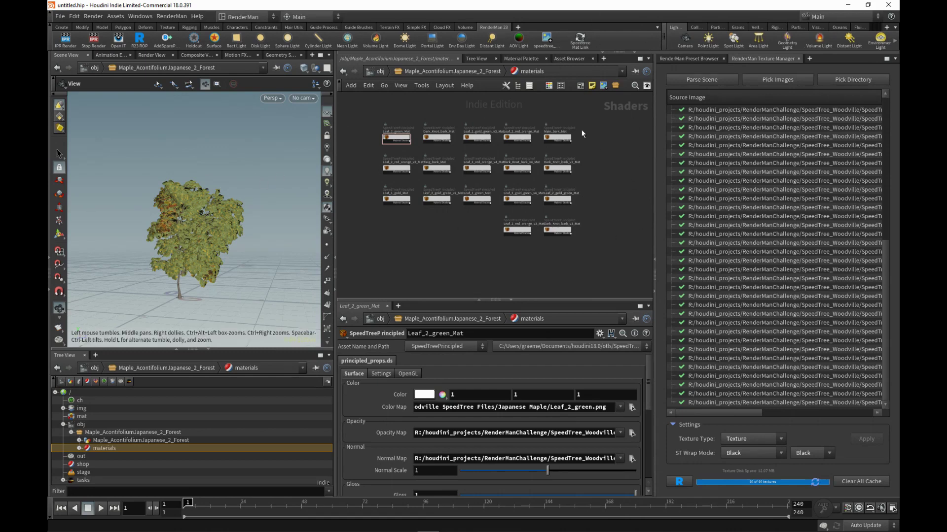
{"action": "left_click", "coordinate": [517, 27]}
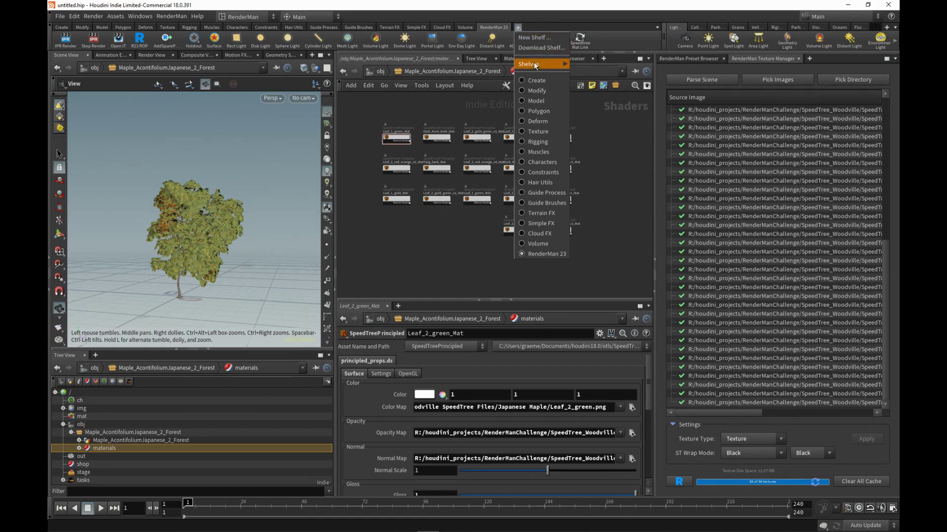
{"action": "left_click", "coordinate": [524, 38]}
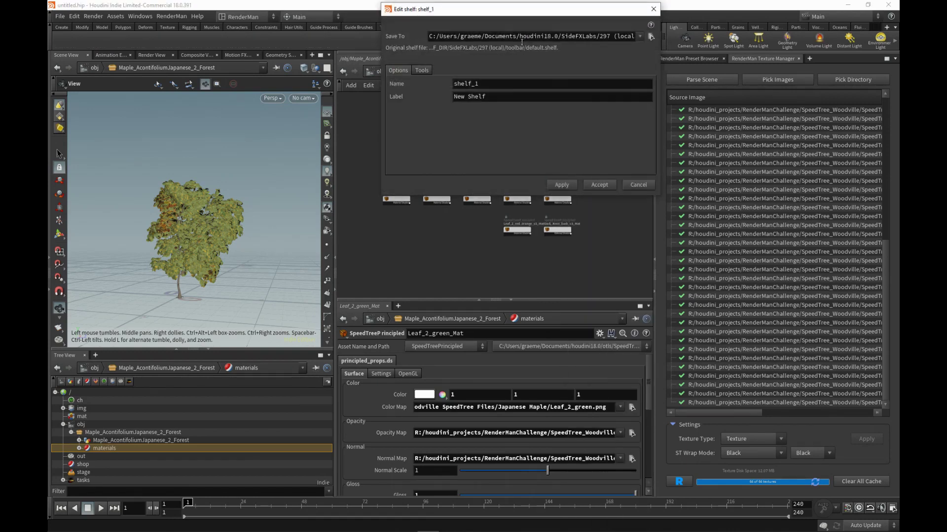
{"action": "left_click_drag", "start_coordinate": [596, 83], "coordinate": [430, 85]}
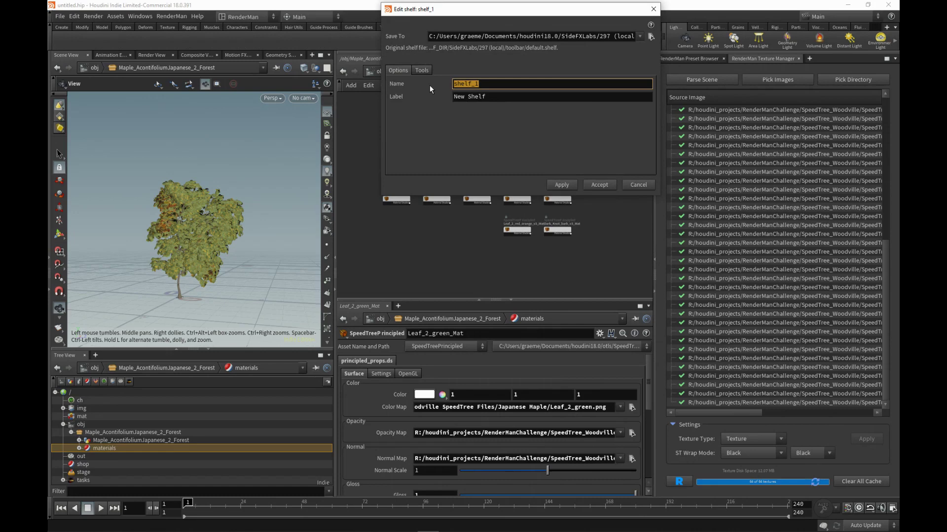
{"action": "type", "text": "tools"}
{"action": "key", "text": "Tab"}
{"action": "type", "text": "T"}
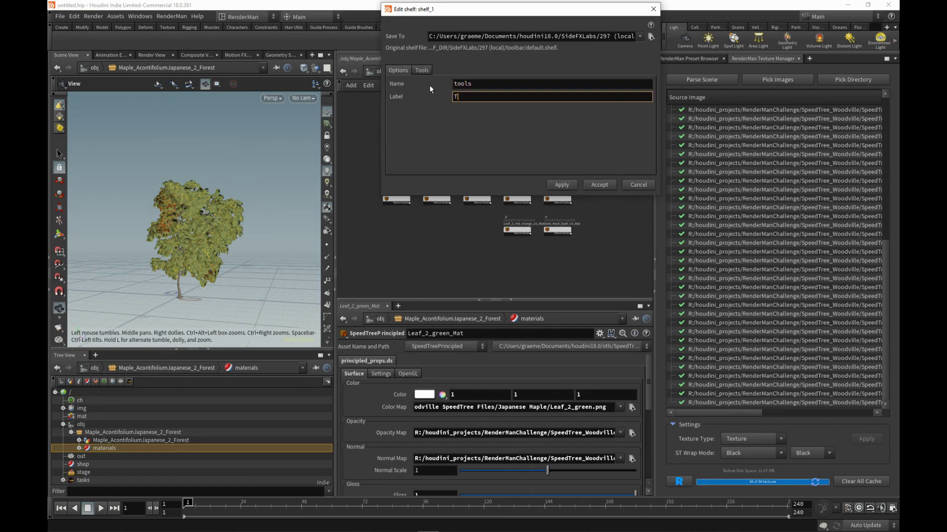
{"action": "type", "text": "ools"}
{"action": "left_click", "coordinate": [599, 185]}
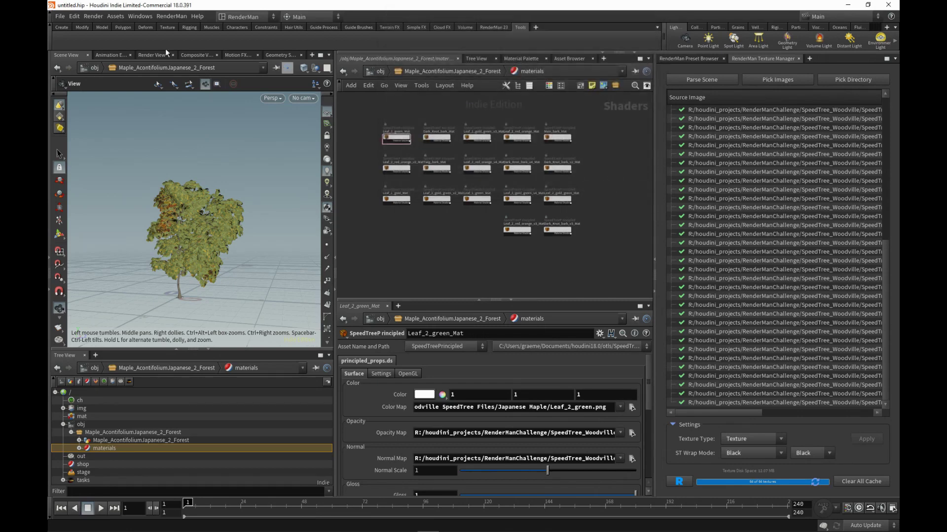
Add a new tool to the Tools shelf, keeping its default name, label and icon
{"action": "right_click", "coordinate": [502, 41]}
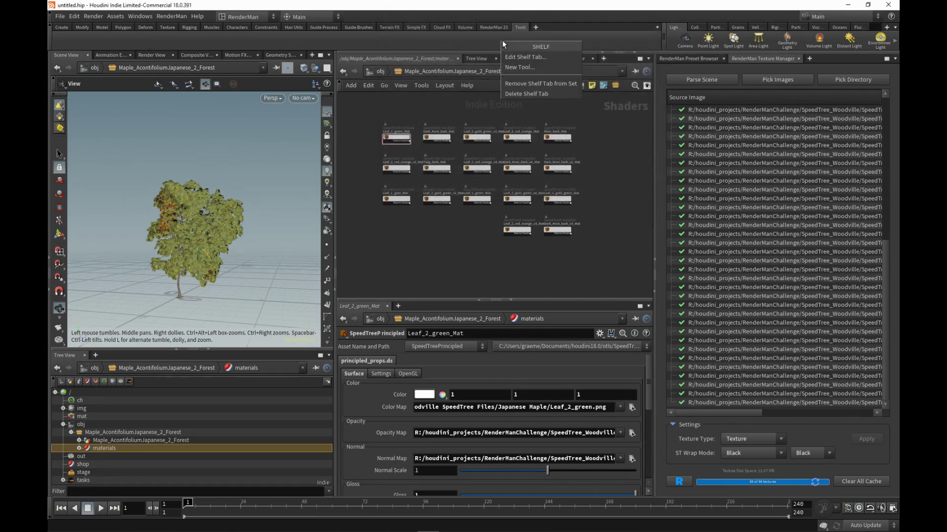
{"action": "left_click", "coordinate": [533, 67]}
{"action": "left_click_drag", "start_coordinate": [536, 78], "coordinate": [412, 73]}
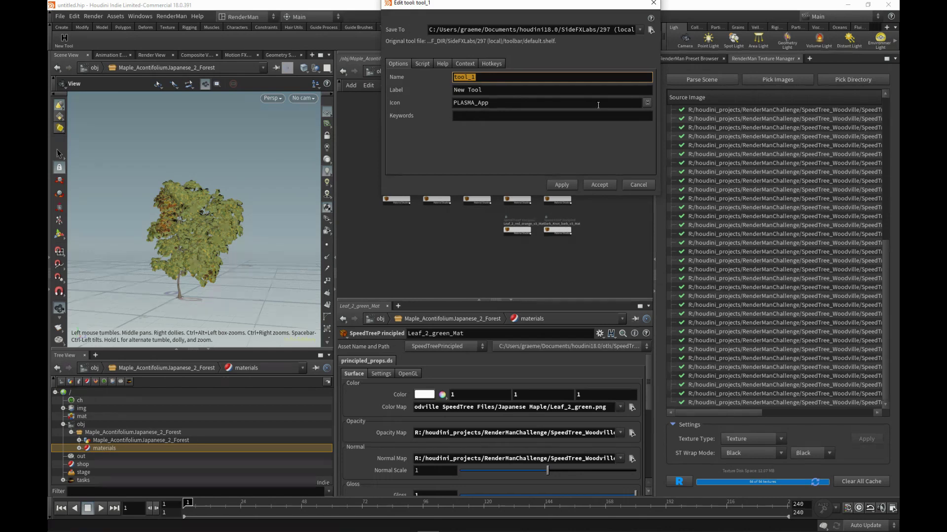
{"action": "left_click_drag", "start_coordinate": [489, 9], "coordinate": [458, 66]}
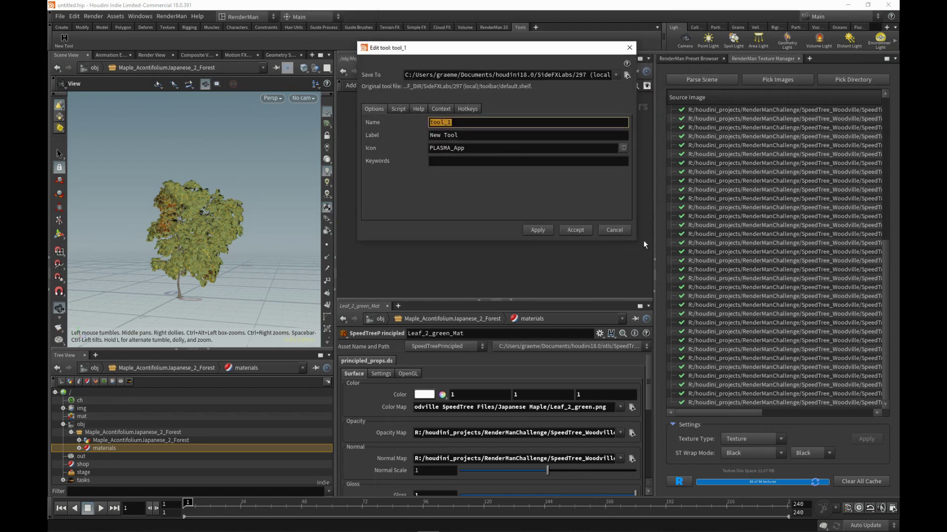
{"action": "left_click", "coordinate": [576, 230]}
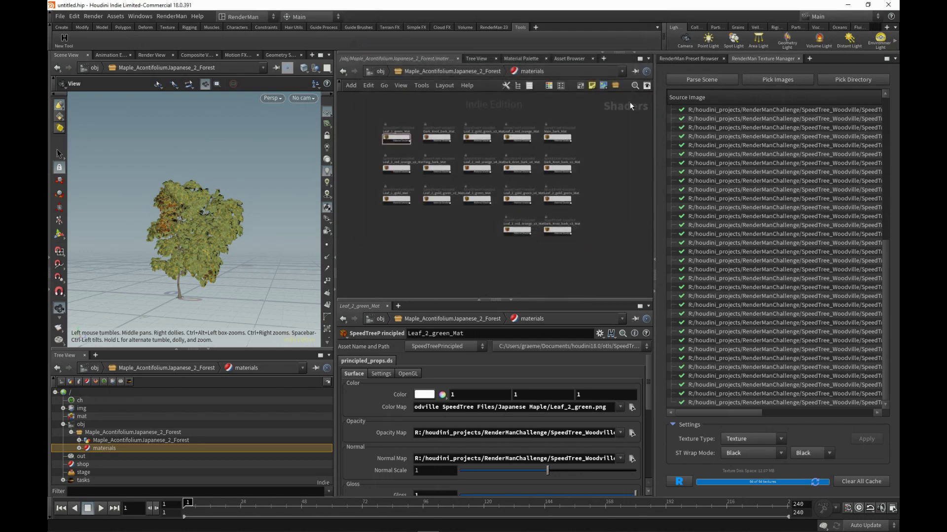
Open the new tool's script editor, enlarge the window to view the empty Python script area, and close it without changes
{"action": "right_click", "coordinate": [64, 41]}
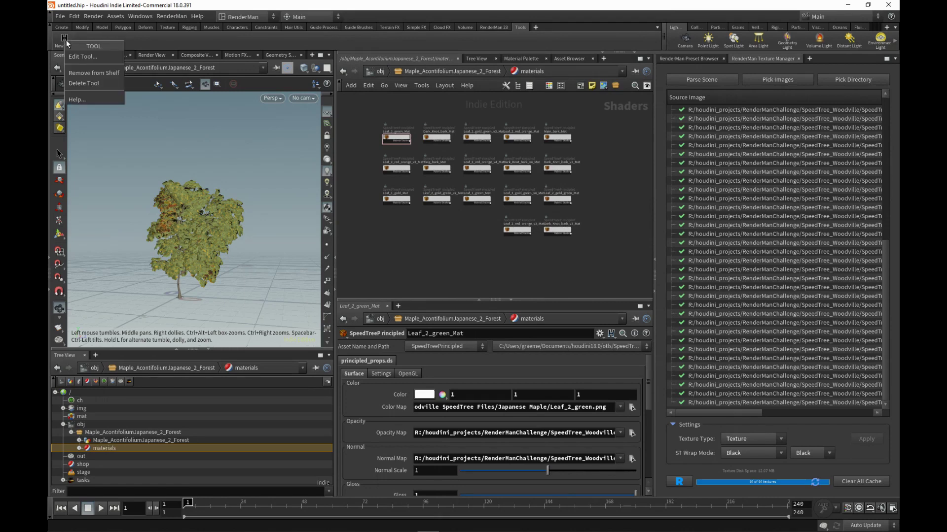
{"action": "left_click", "coordinate": [96, 57]}
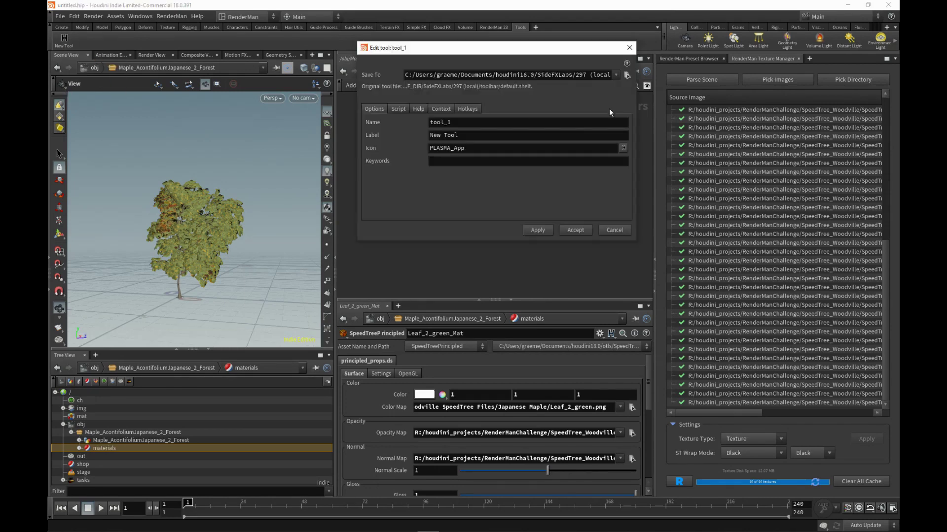
{"action": "left_click", "coordinate": [399, 109]}
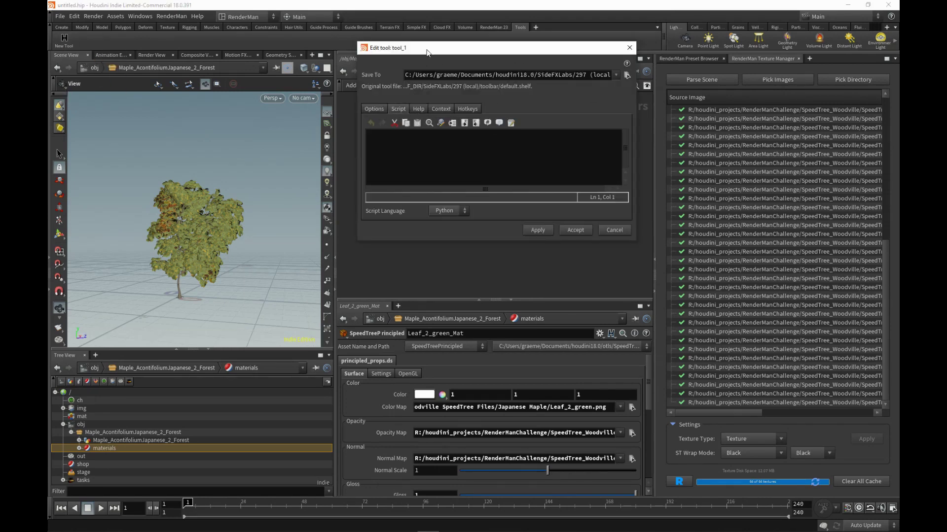
{"action": "left_click_drag", "start_coordinate": [427, 53], "coordinate": [405, 43]}
{"action": "left_click_drag", "start_coordinate": [613, 230], "coordinate": [889, 440]}
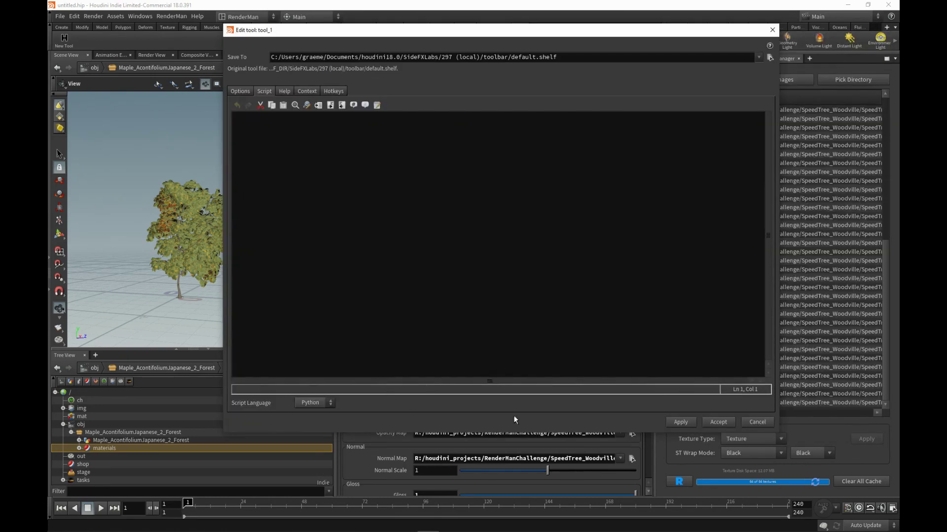
{"action": "left_click", "coordinate": [751, 423]}
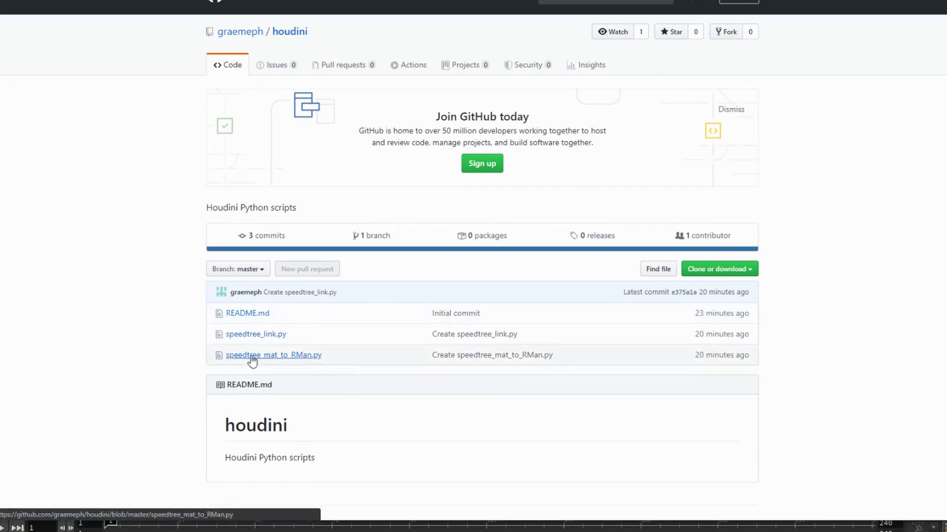
In the browser, copy the full code of speedtree_mat_to_RMan.py from the GitHub houdini repository
{"action": "scroll", "coordinate": [87, 279], "scroll_direction": "down", "scroll_amount": 5}
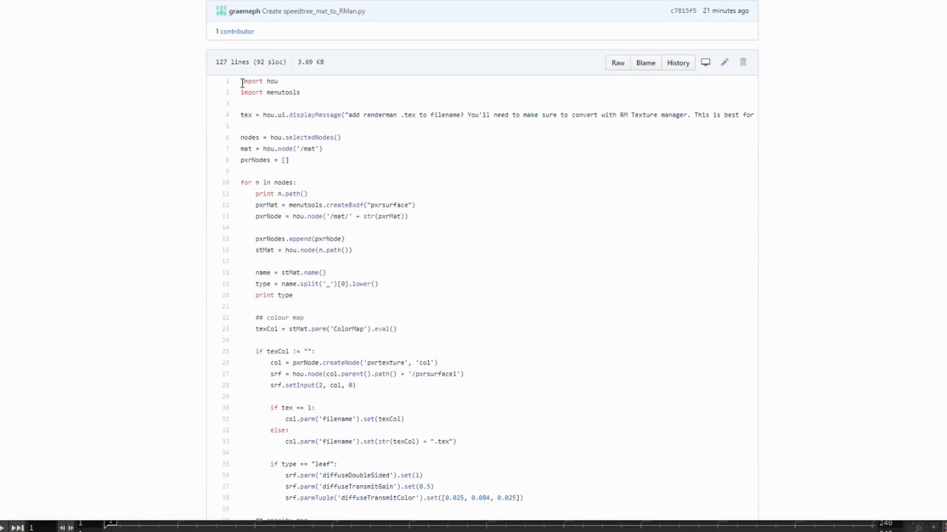
{"action": "left_click_drag", "start_coordinate": [241, 82], "coordinate": [382, 401]}
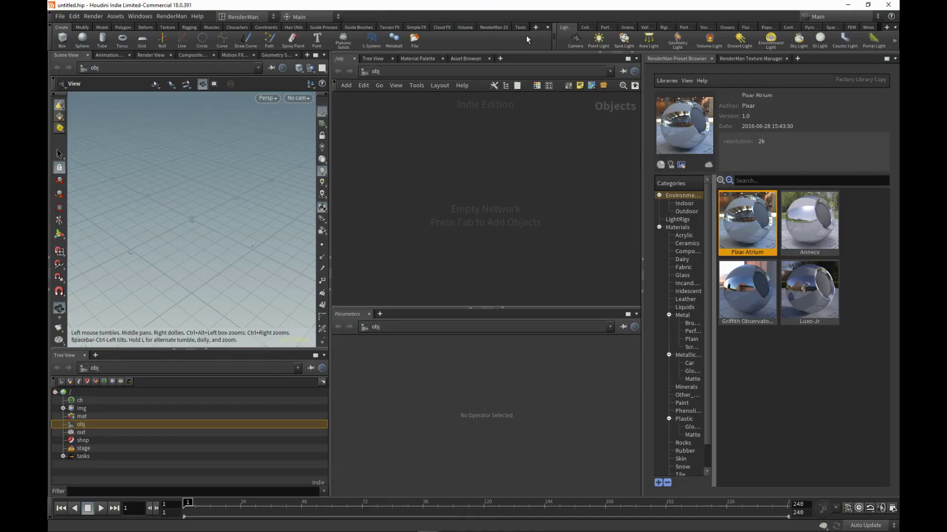
In Houdini, add a tool to the Tools shelf with the name convert_materials and the label Convert Materials
{"action": "left_click", "coordinate": [519, 28]}
{"action": "left_click", "coordinate": [493, 27]}
{"action": "left_click", "coordinate": [520, 26]}
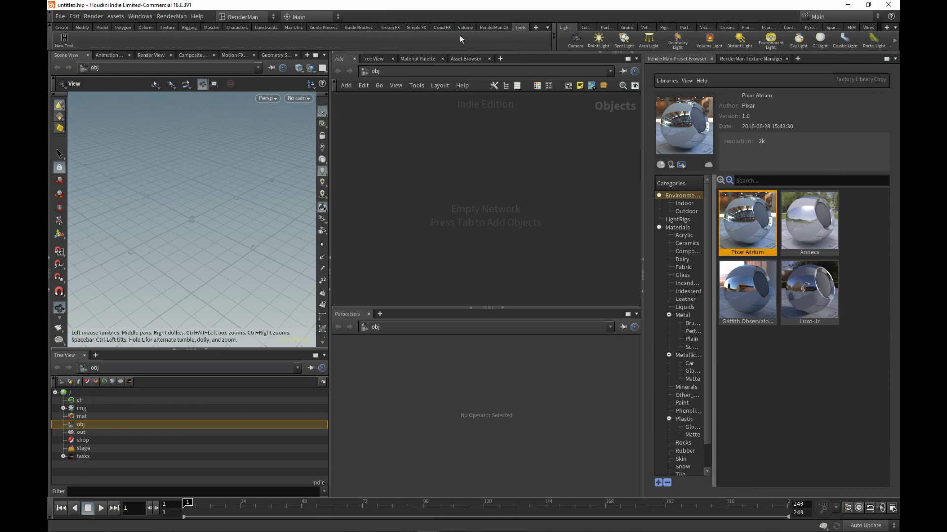
{"action": "right_click", "coordinate": [276, 38]}
{"action": "left_click", "coordinate": [306, 63]}
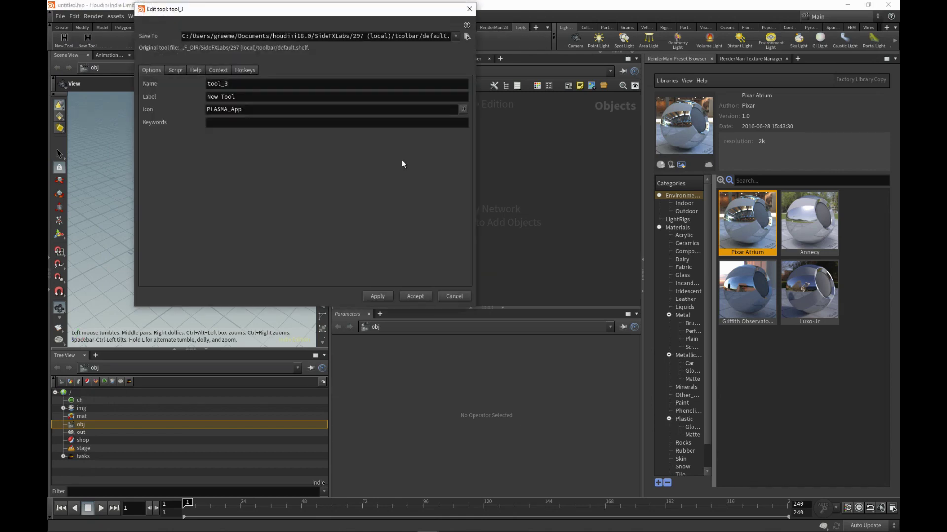
{"action": "double_click", "coordinate": [239, 85]}
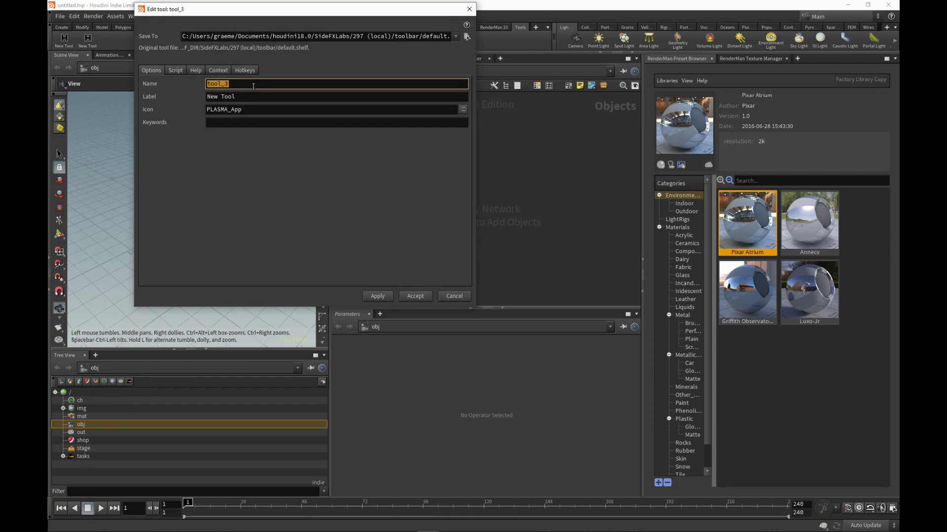
{"action": "type", "text": "convert_materials"}
{"action": "key", "text": "Tab"}
{"action": "type", "text": "Convert Materials"}
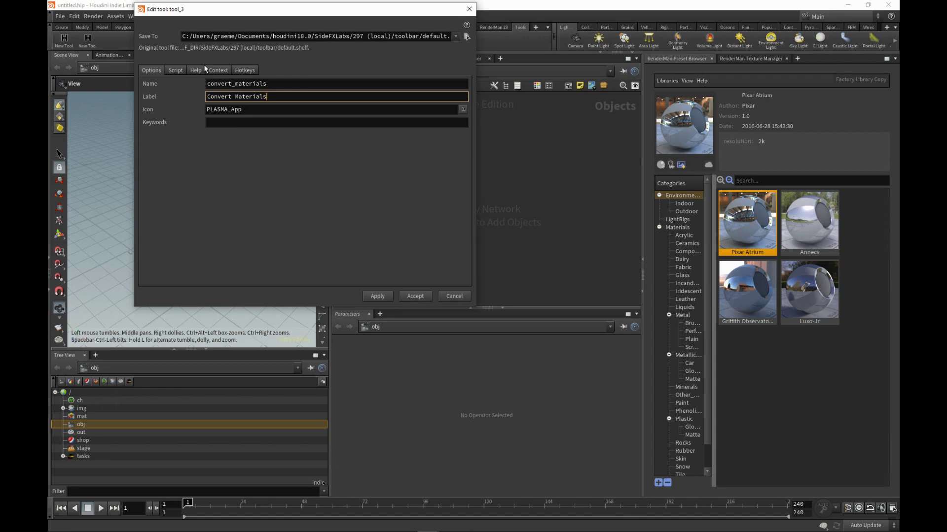
Paste the copied material conversion code into the tool's Python script, check it from the first line, and accept the tool
{"action": "left_click", "coordinate": [175, 70]}
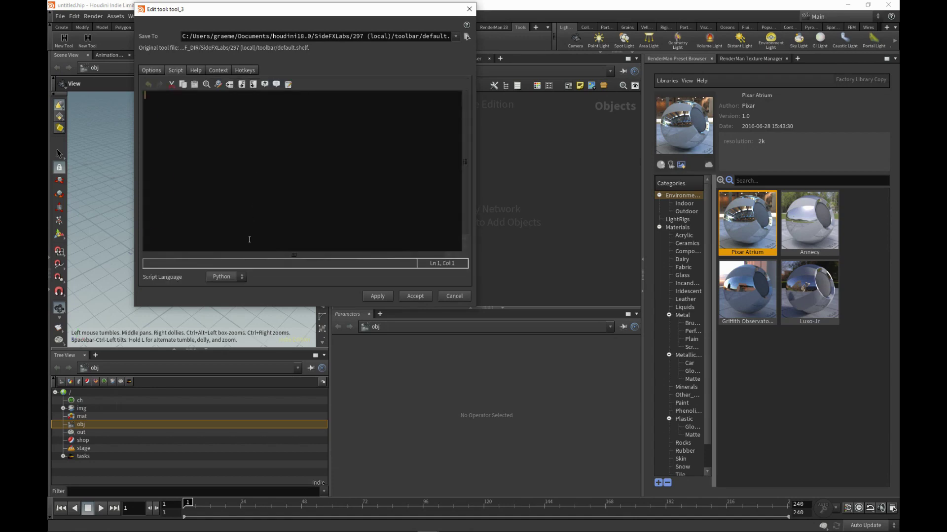
{"action": "key", "text": "ctrl+v"}
{"action": "left_click_drag", "start_coordinate": [471, 306], "coordinate": [651, 492]}
{"action": "left_click_drag", "start_coordinate": [645, 378], "coordinate": [644, 99]}
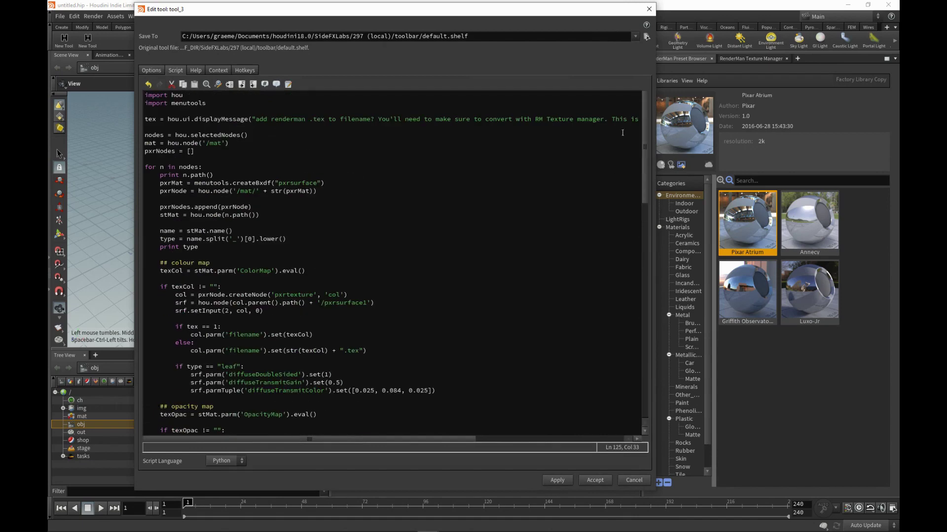
{"action": "left_click", "coordinate": [600, 483]}
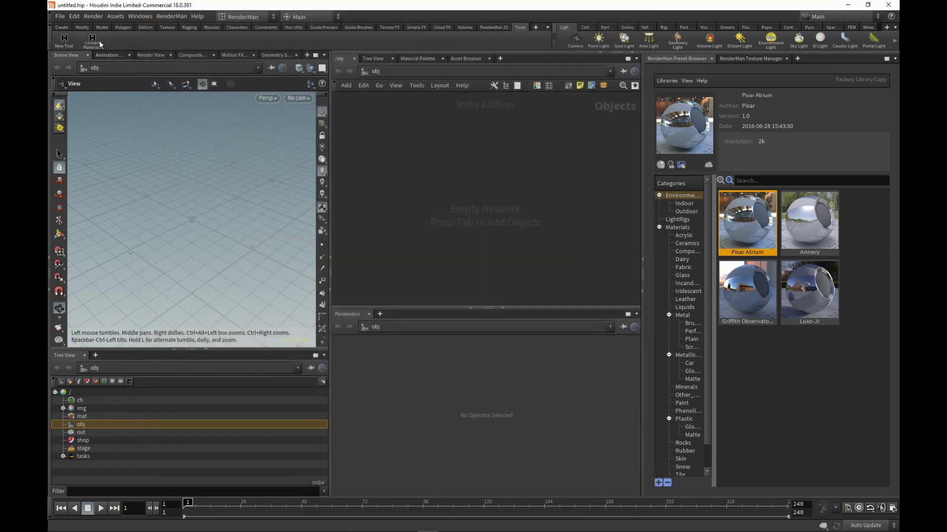
Add another tool to the Tools shelf and fill its Python script with the speedtree_link.py code copied from GitHub in the browser
{"action": "right_click", "coordinate": [244, 44]}
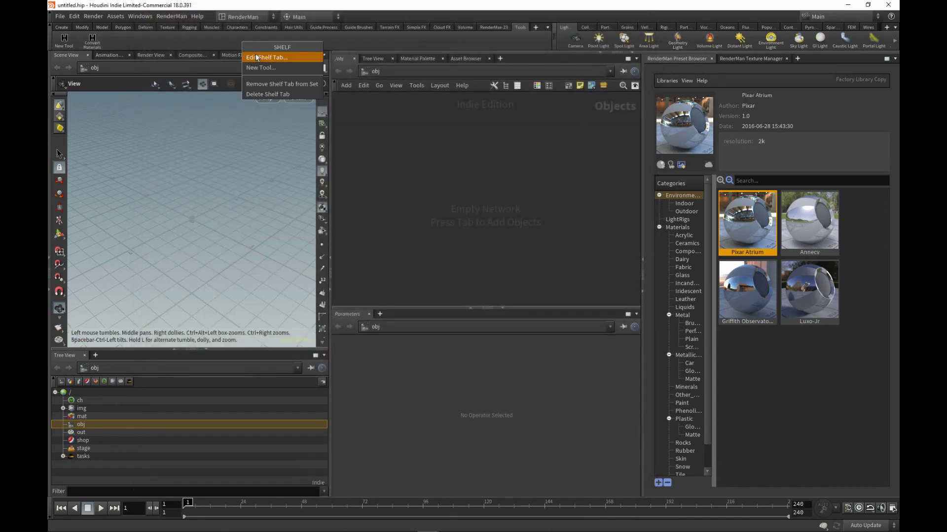
{"action": "left_click", "coordinate": [265, 67]}
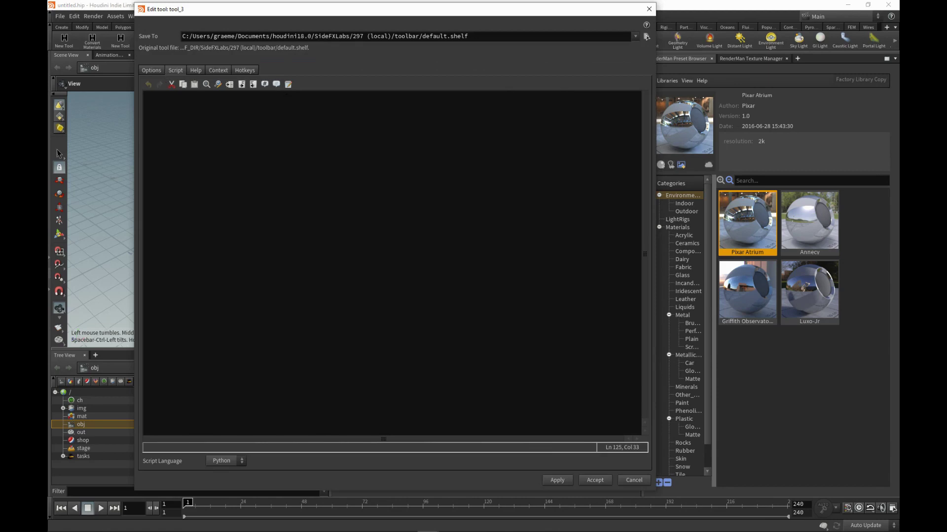
{"action": "key", "text": "alt+Tab"}
{"action": "left_click", "coordinate": [307, 269]}
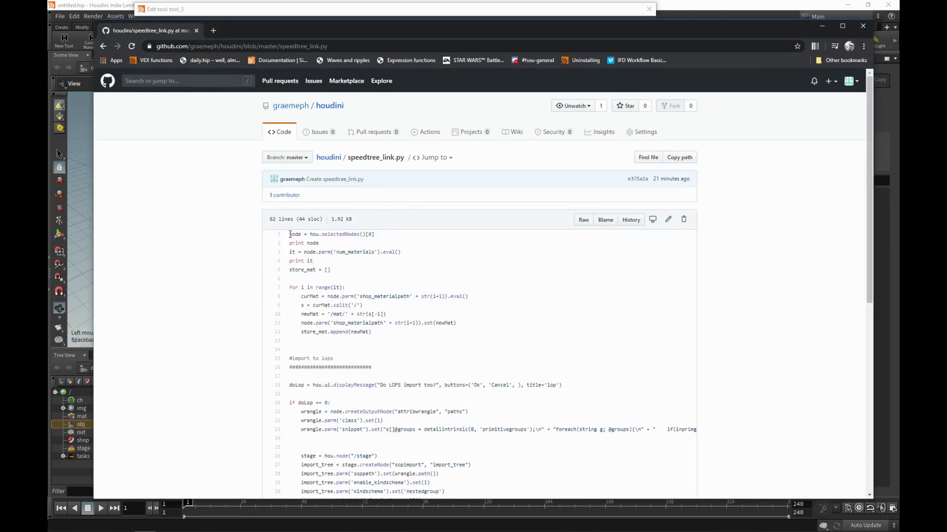
{"action": "left_click_drag", "start_coordinate": [289, 234], "coordinate": [459, 404]}
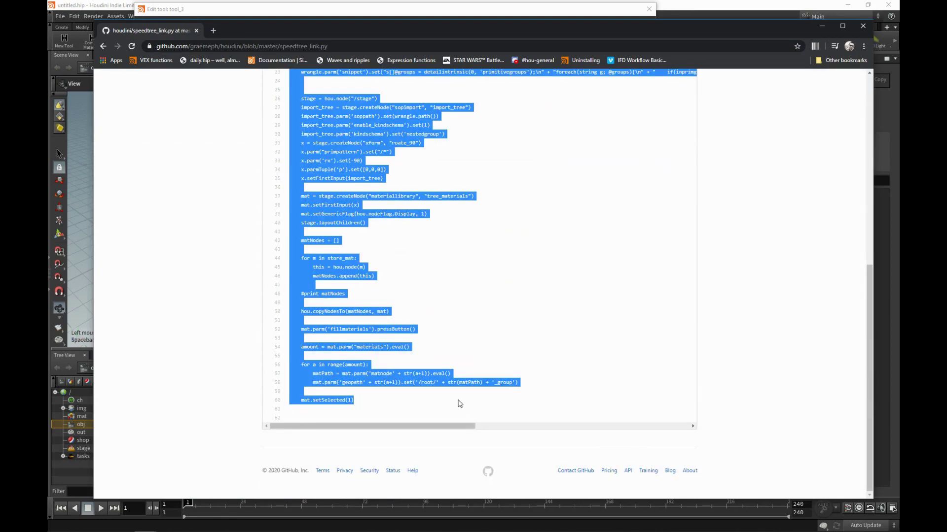
{"action": "left_click", "coordinate": [822, 28]}
{"action": "left_click", "coordinate": [270, 210]}
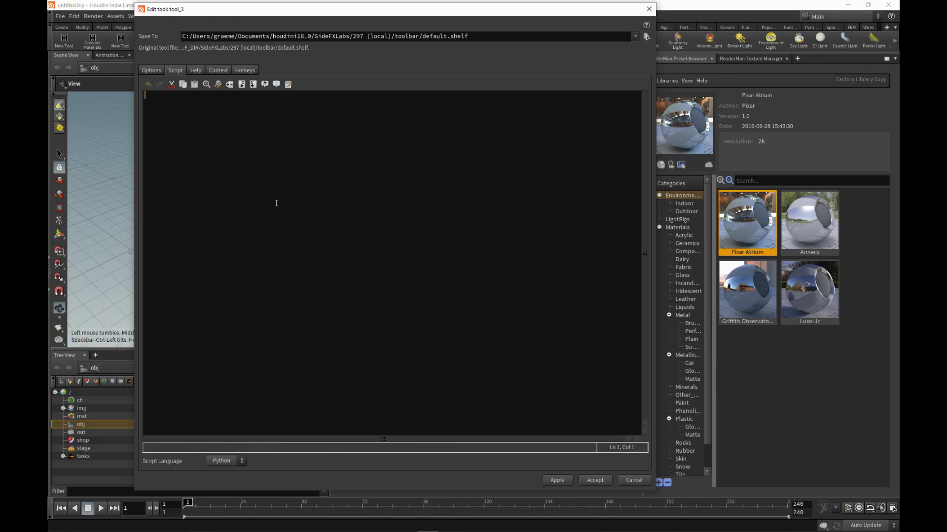
{"action": "key", "text": "ctrl+v"}
{"action": "scroll", "coordinate": [222, 148], "scroll_direction": "up", "scroll_amount": 6}
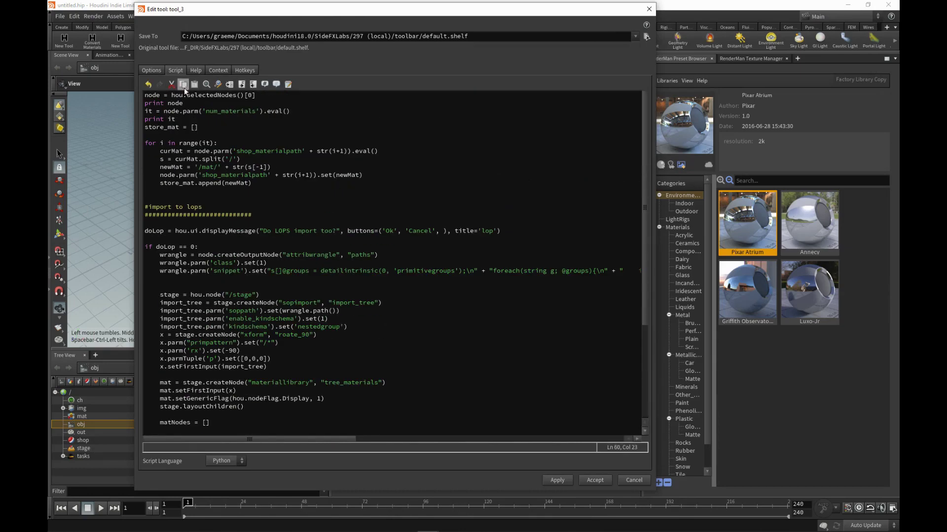
Set the tool's name to speedtree_link and its label to Speed Tree Link, and accept the tool
{"action": "left_click", "coordinate": [152, 71]}
{"action": "double_click", "coordinate": [220, 85]}
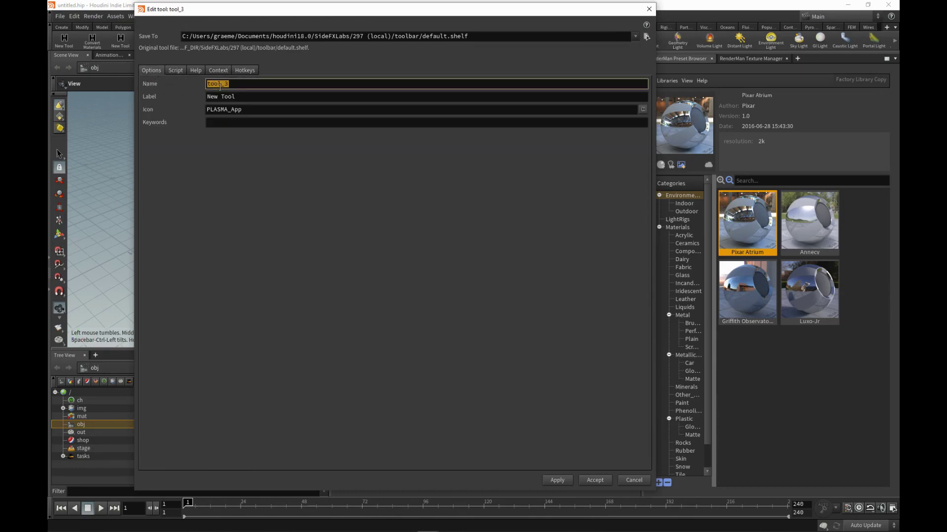
{"action": "type", "text": "speedtree_link"}
{"action": "key", "text": "Tab"}
{"action": "type", "text": "Speed Tree Link"}
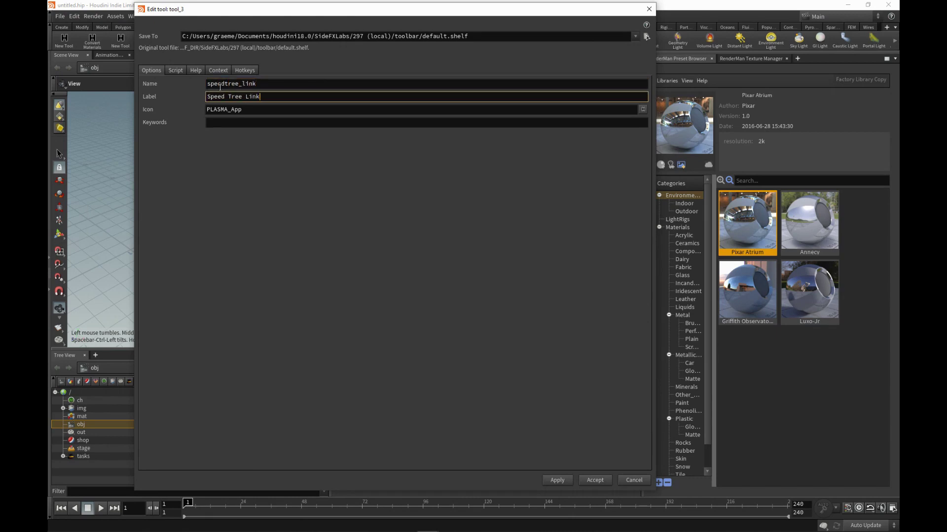
{"action": "left_click", "coordinate": [595, 480]}
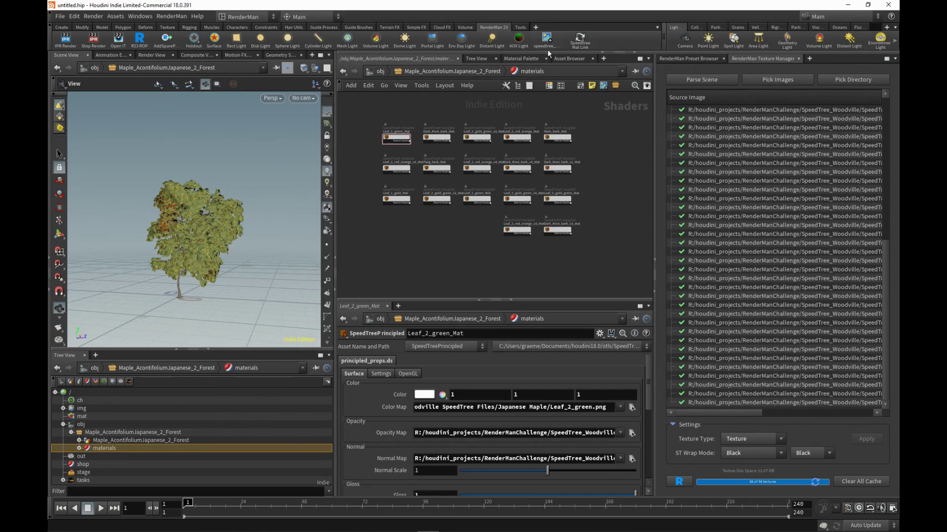
Open the existing speedtree_mat_to_RMan tool on the RenderMan 23 shelf for editing to view its Python script
{"action": "right_click", "coordinate": [546, 39]}
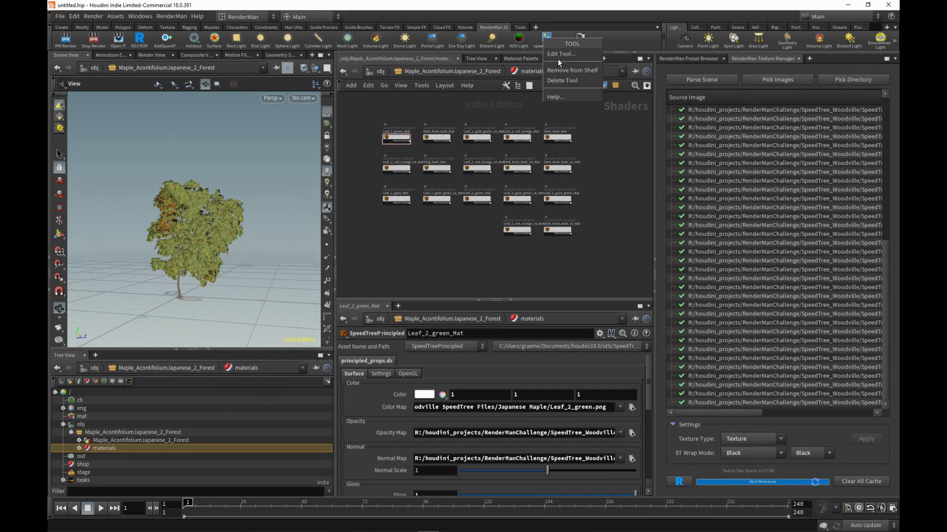
{"action": "left_click", "coordinate": [561, 53]}
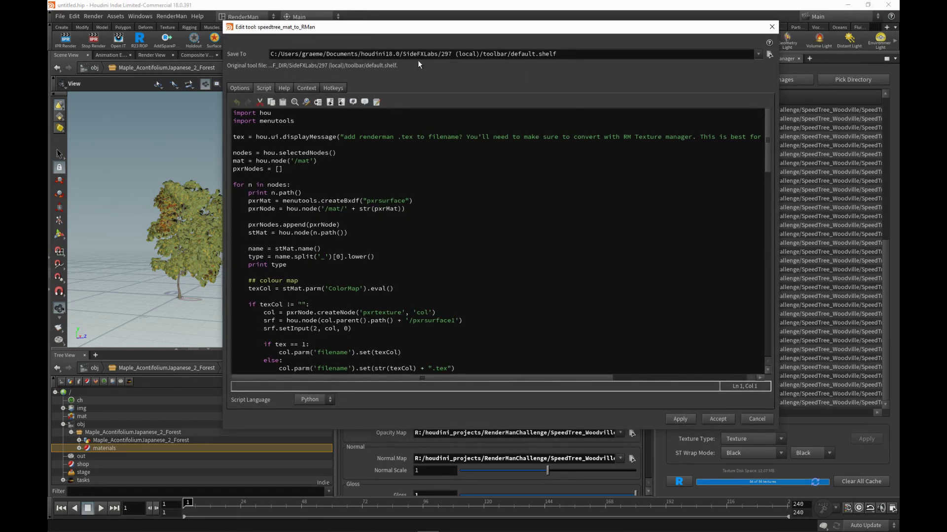
Close the material conversion tool's editor without changes, and read through the speedtree_link tool's Python script
{"action": "left_click_drag", "start_coordinate": [771, 139], "coordinate": [772, 114]}
{"action": "left_click", "coordinate": [757, 420]}
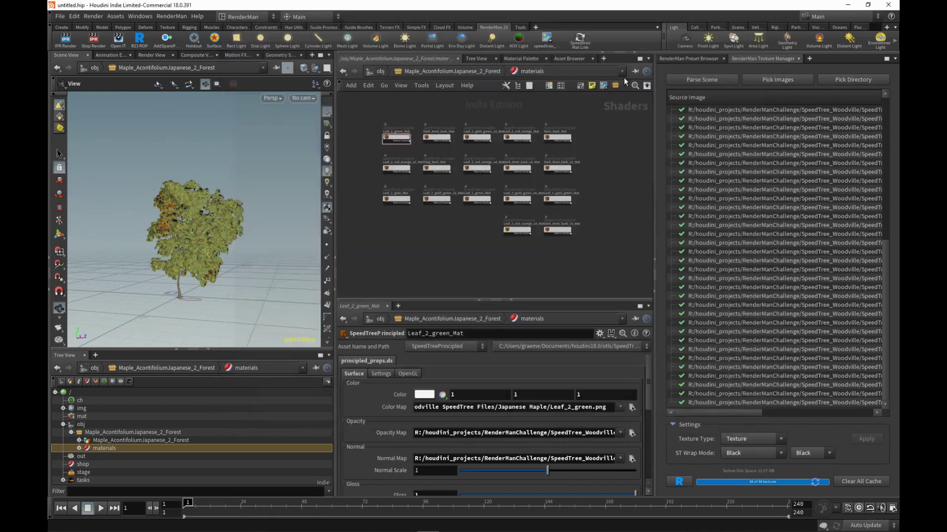
{"action": "right_click", "coordinate": [584, 42]}
{"action": "left_click", "coordinate": [586, 52]}
{"action": "left_click_drag", "start_coordinate": [778, 428], "coordinate": [799, 493]}
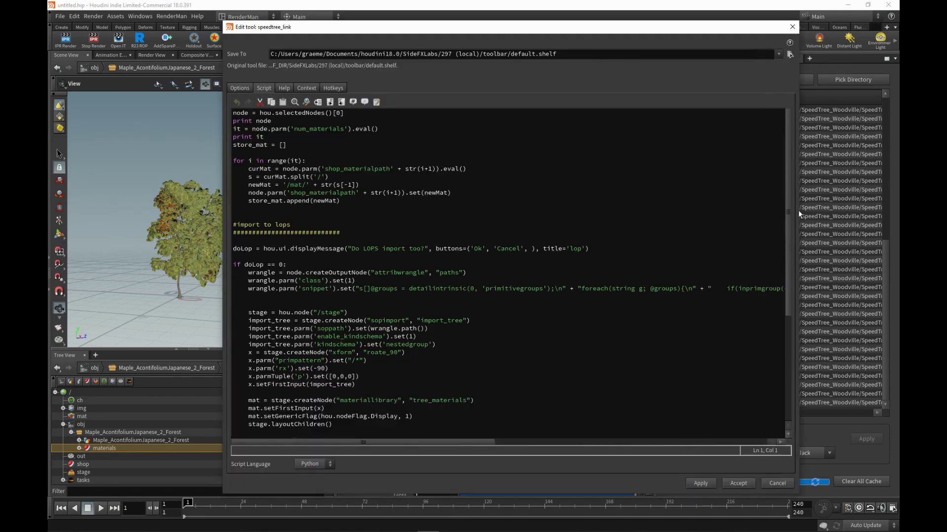
{"action": "left_click_drag", "start_coordinate": [791, 179], "coordinate": [772, 119]}
{"action": "scroll", "coordinate": [771, 119], "scroll_direction": "down", "scroll_amount": 7}
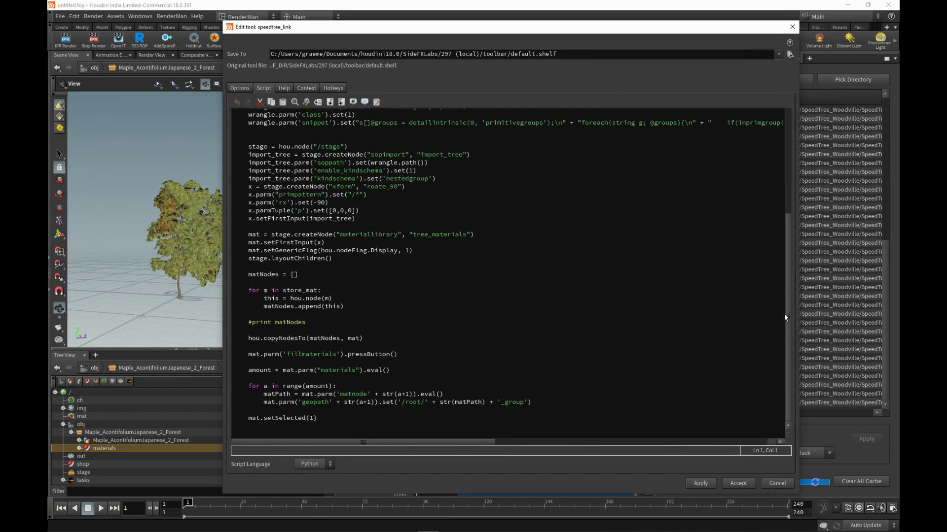
{"action": "scroll", "coordinate": [784, 314], "scroll_direction": "up", "scroll_amount": 7}
{"action": "scroll", "coordinate": [782, 187], "scroll_direction": "down", "scroll_amount": 7}
{"action": "left_click", "coordinate": [777, 484]}
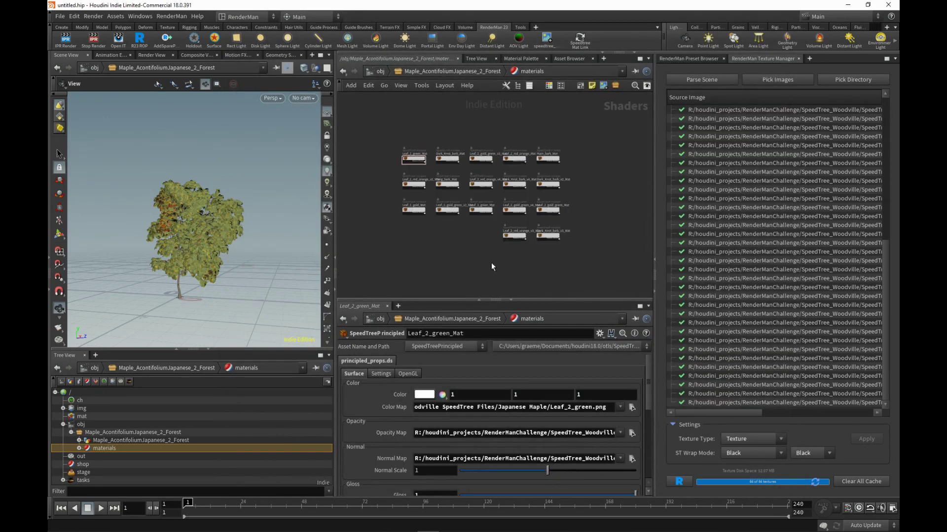
Select all the SpeedTree materials in the materials network and convert them with speedtree_mat_to_RMan, agreeing to add .tex to the filenames
{"action": "middle_click_drag", "start_coordinate": [490, 252], "coordinate": [492, 255]}
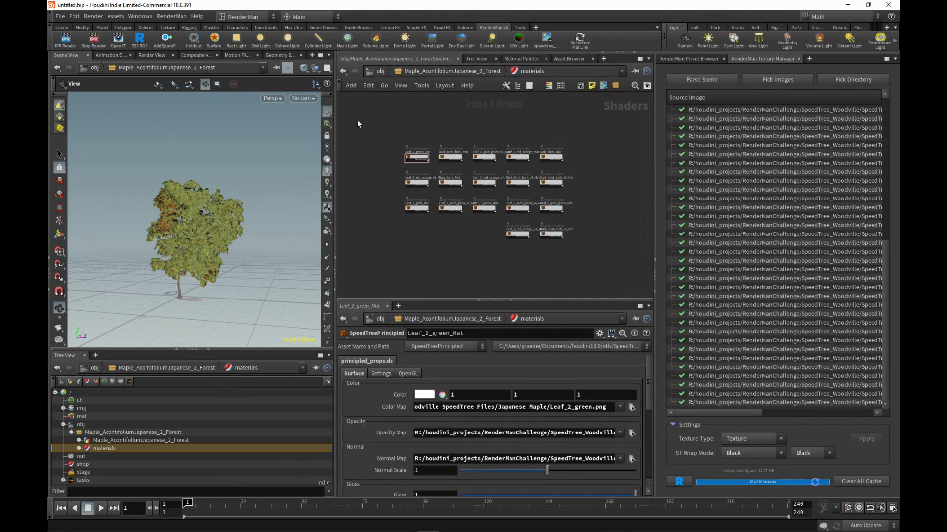
{"action": "left_click_drag", "start_coordinate": [376, 123], "coordinate": [587, 247]}
{"action": "middle_click_drag", "start_coordinate": [599, 215], "coordinate": [595, 217]}
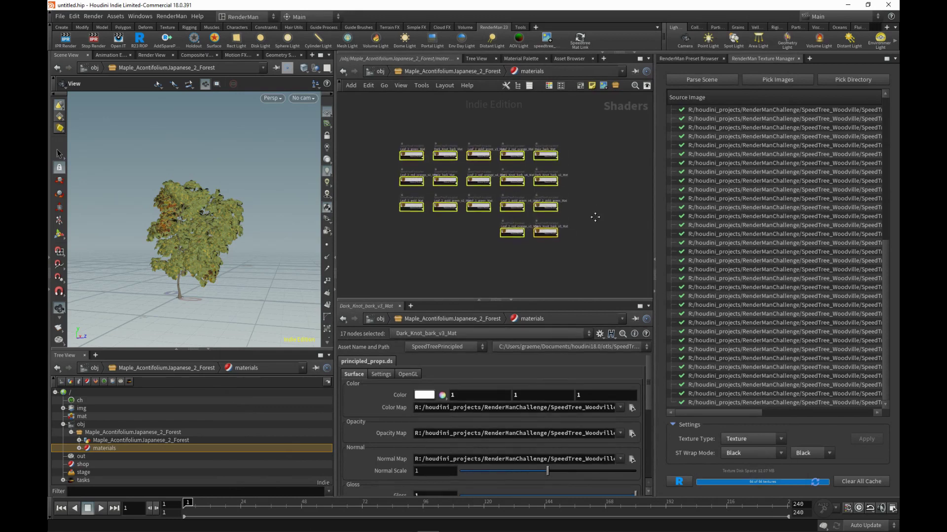
{"action": "left_click", "coordinate": [546, 40]}
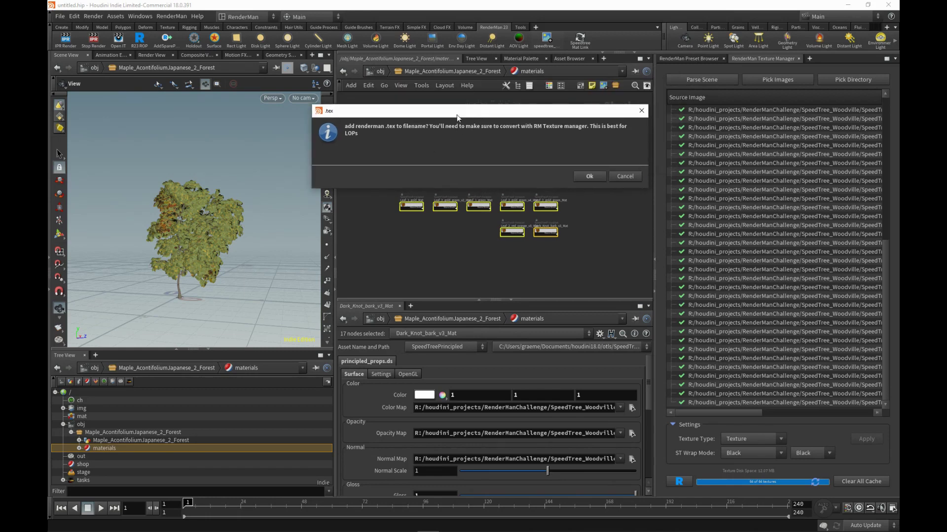
{"action": "left_click_drag", "start_coordinate": [456, 115], "coordinate": [441, 139]}
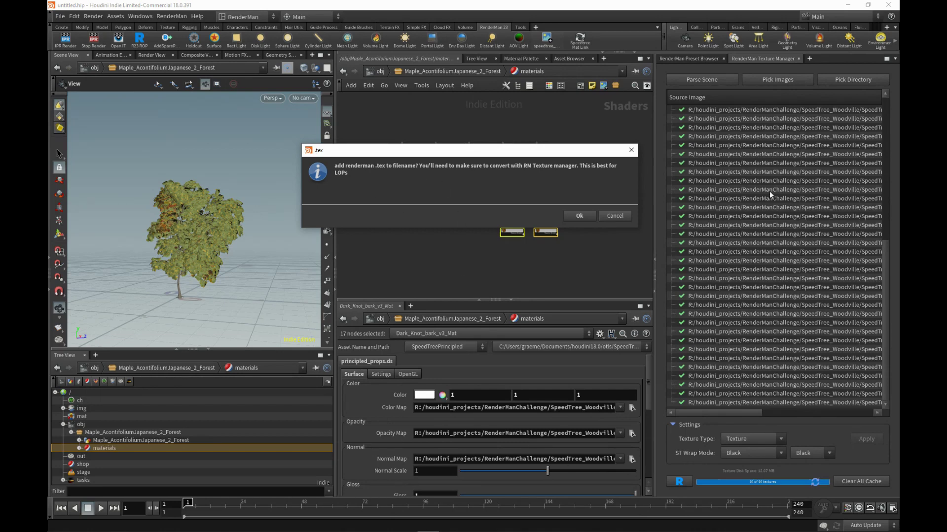
{"action": "left_click_drag", "start_coordinate": [504, 150], "coordinate": [530, 161]}
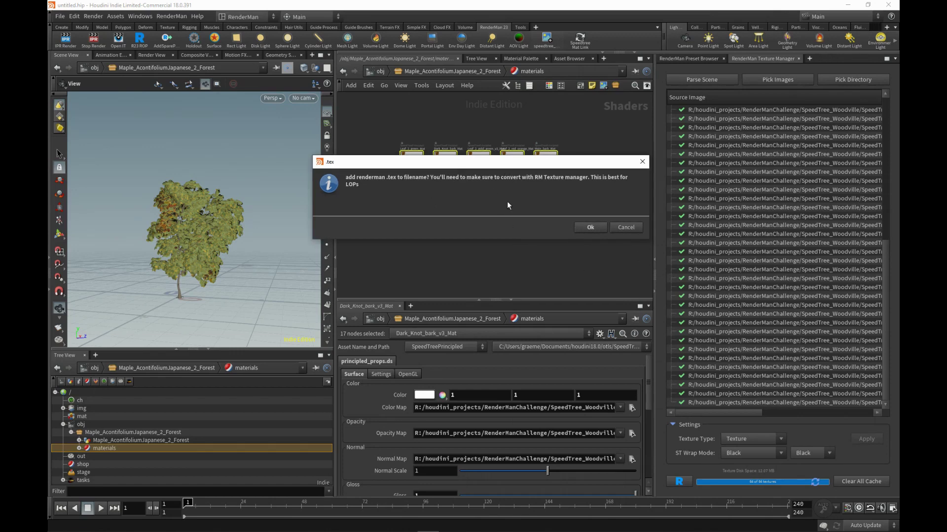
{"action": "left_click", "coordinate": [590, 228]}
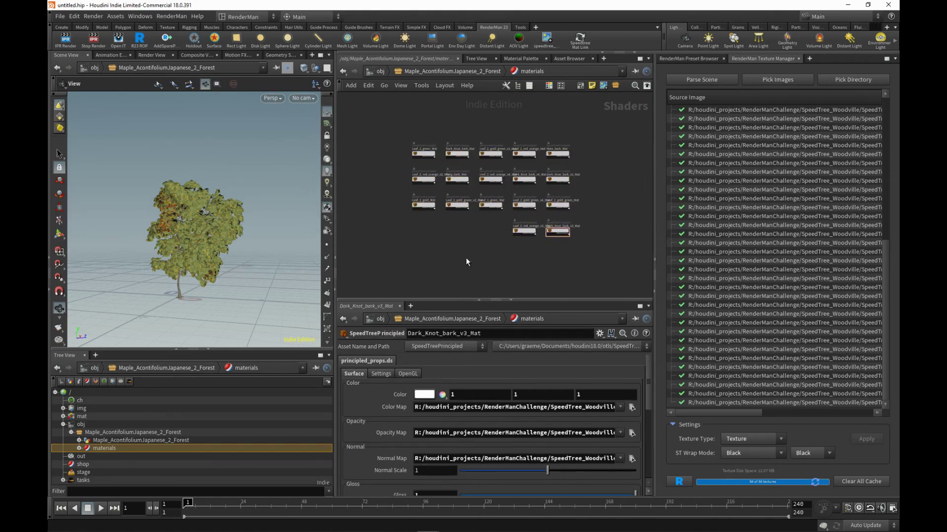
Go to the mat network, select all the converted material builders and lay them out in a tidy grid
{"action": "left_click", "coordinate": [378, 72]}
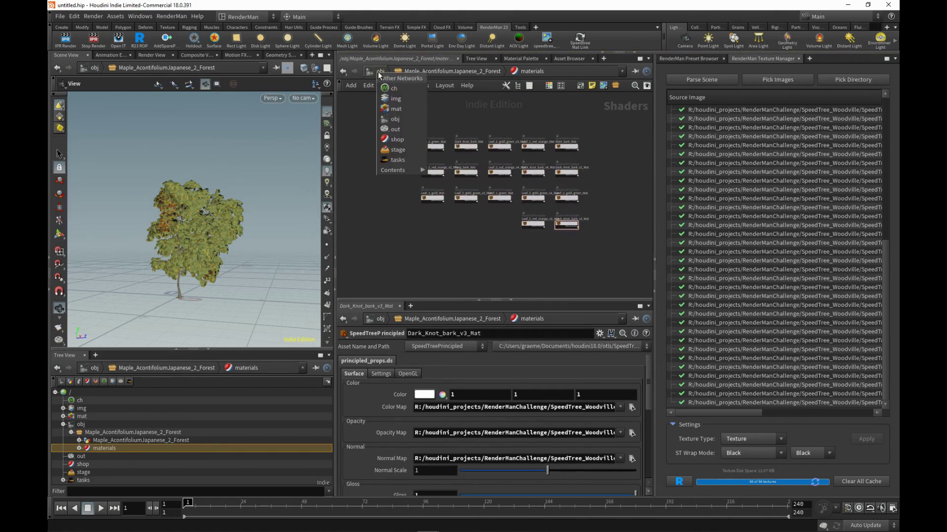
{"action": "left_click", "coordinate": [424, 114]}
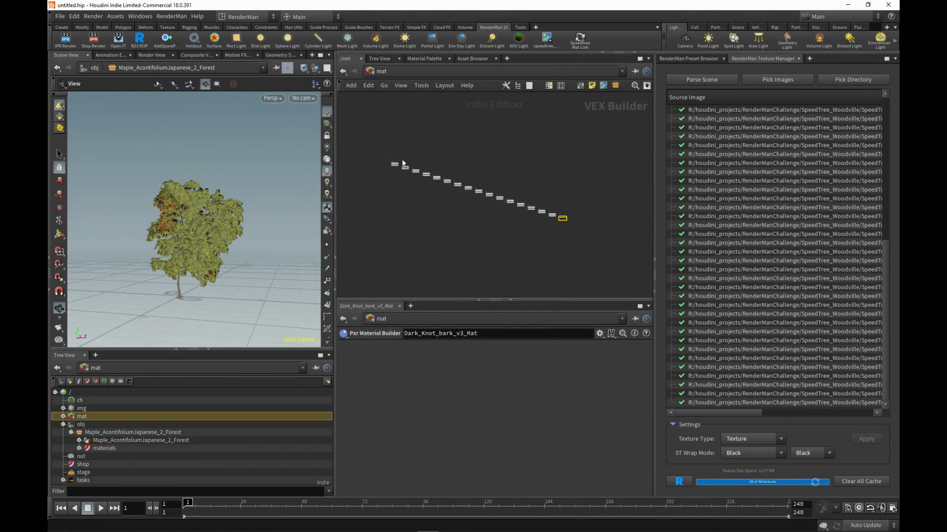
{"action": "left_click_drag", "start_coordinate": [381, 148], "coordinate": [608, 272]}
{"action": "key", "text": "l"}
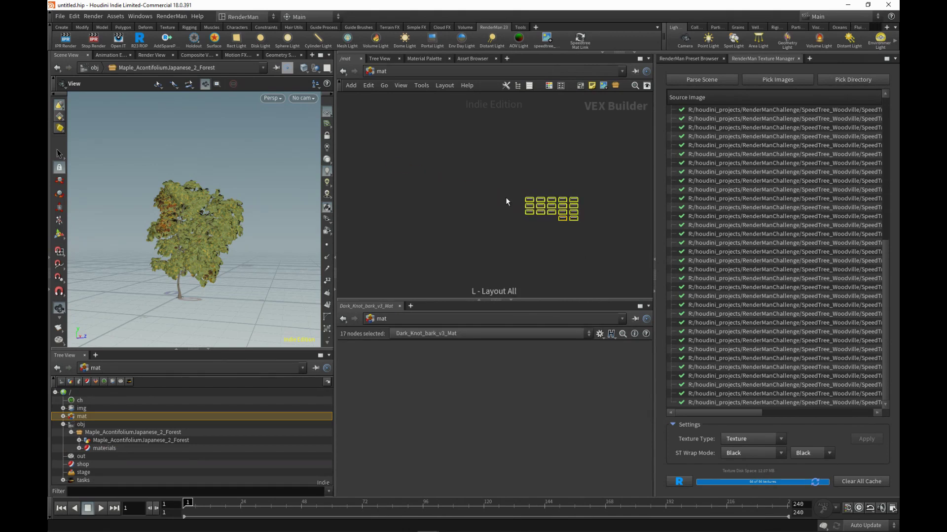
Open the Leaf_2_gold_green_v3_Mat material builder and check the texture filename ending on its col texture node
{"action": "scroll", "coordinate": [505, 197], "scroll_direction": "up", "scroll_amount": 6}
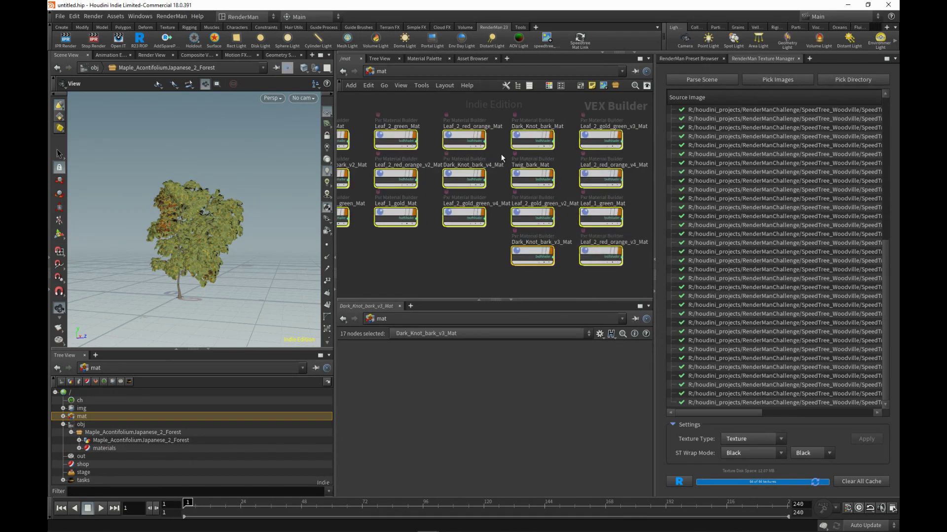
{"action": "middle_click_drag", "start_coordinate": [502, 158], "coordinate": [463, 158]}
{"action": "left_click", "coordinate": [562, 140]}
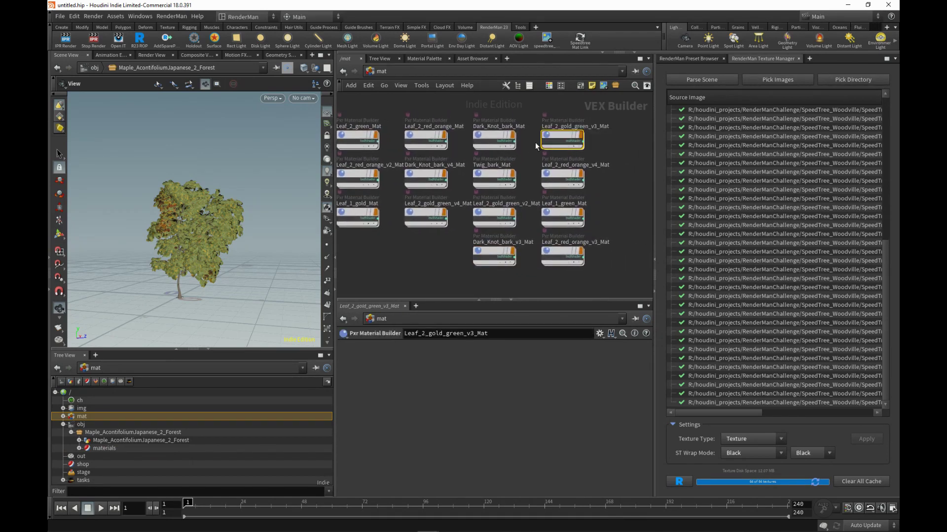
{"action": "double_click", "coordinate": [562, 140]}
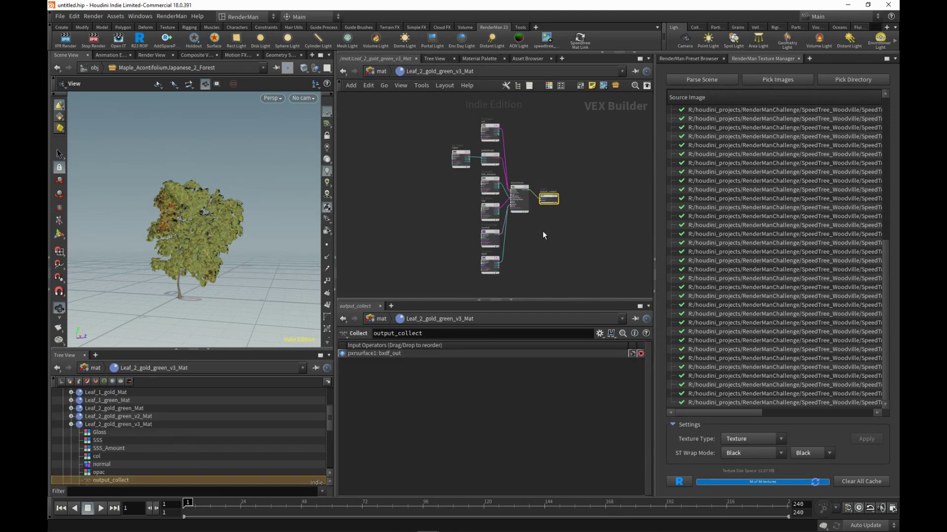
{"action": "scroll", "coordinate": [515, 194], "scroll_direction": "up", "scroll_amount": 2}
{"action": "scroll", "coordinate": [428, 197], "scroll_direction": "up", "scroll_amount": 4}
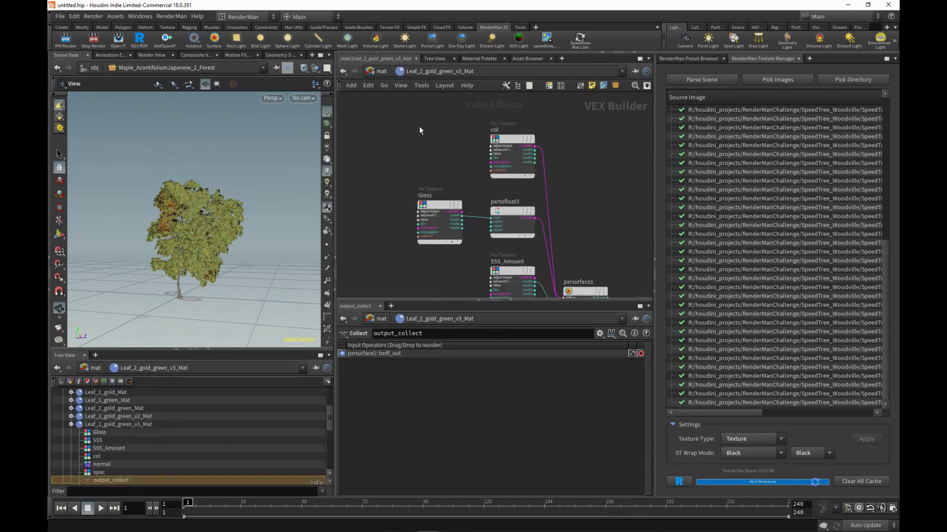
{"action": "left_click", "coordinate": [512, 142]}
{"action": "middle_click_drag", "start_coordinate": [611, 171], "coordinate": [557, 144]}
{"action": "left_click_drag", "start_coordinate": [572, 360], "coordinate": [808, 359]}
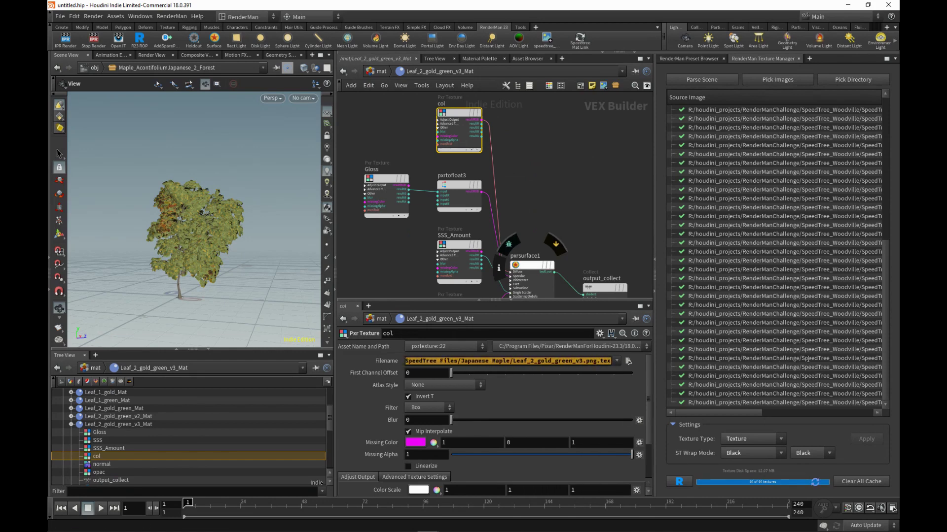
{"action": "left_click", "coordinate": [579, 361]}
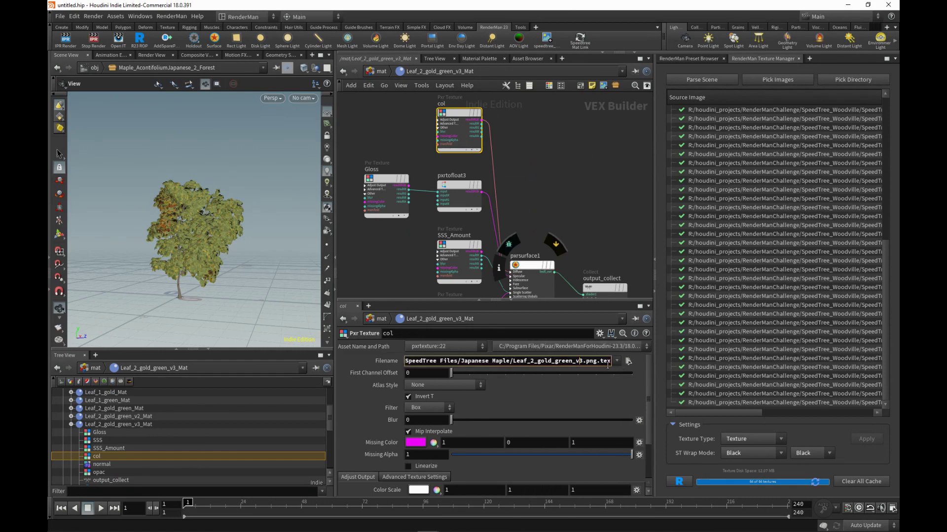
Go to the Maple_AcontifoliumJapanese_2_Forest geometry network and select the material node at the end of the chain
{"action": "middle_click_drag", "start_coordinate": [581, 198], "coordinate": [570, 213]}
{"action": "scroll", "coordinate": [566, 211], "scroll_direction": "down", "scroll_amount": 2}
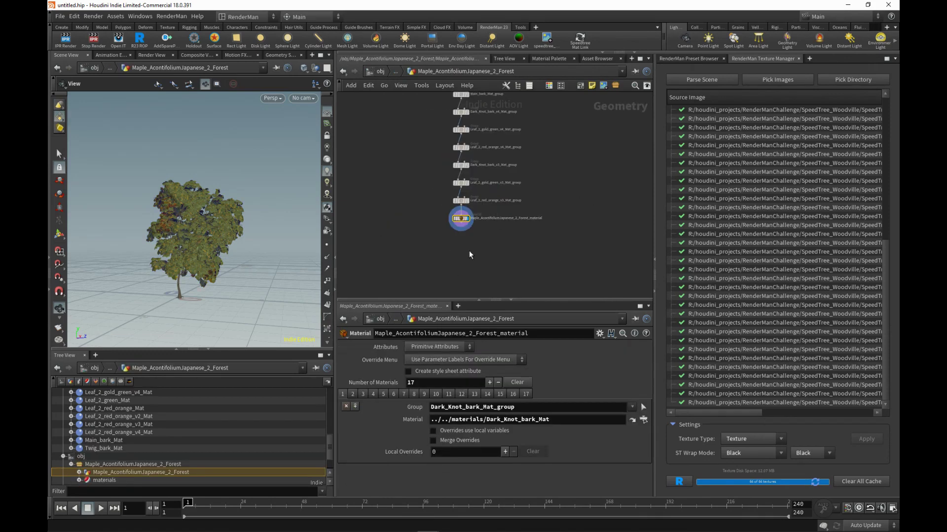
{"action": "middle_click_drag", "start_coordinate": [469, 251], "coordinate": [461, 260]}
{"action": "scroll", "coordinate": [416, 227], "scroll_direction": "up", "scroll_amount": 3}
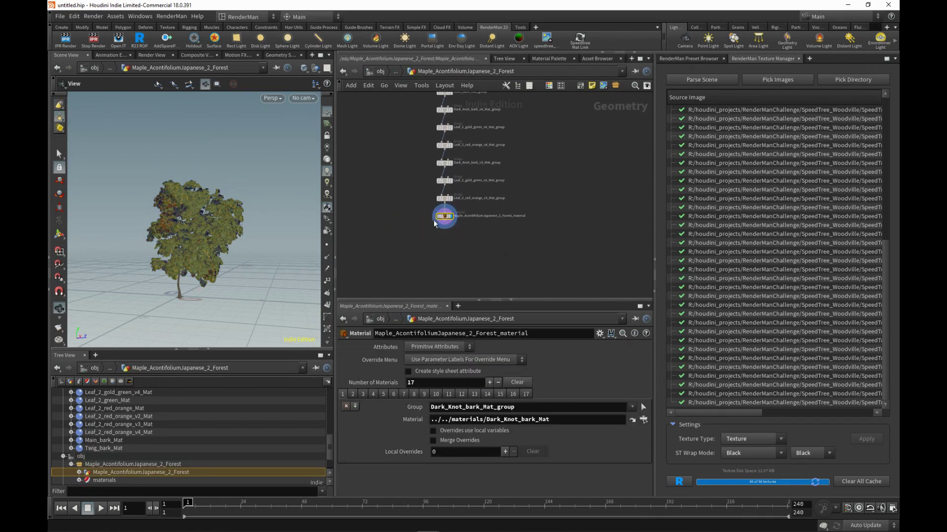
{"action": "left_click_drag", "start_coordinate": [407, 227], "coordinate": [576, 280]}
{"action": "middle_click_drag", "start_coordinate": [468, 236], "coordinate": [457, 224]}
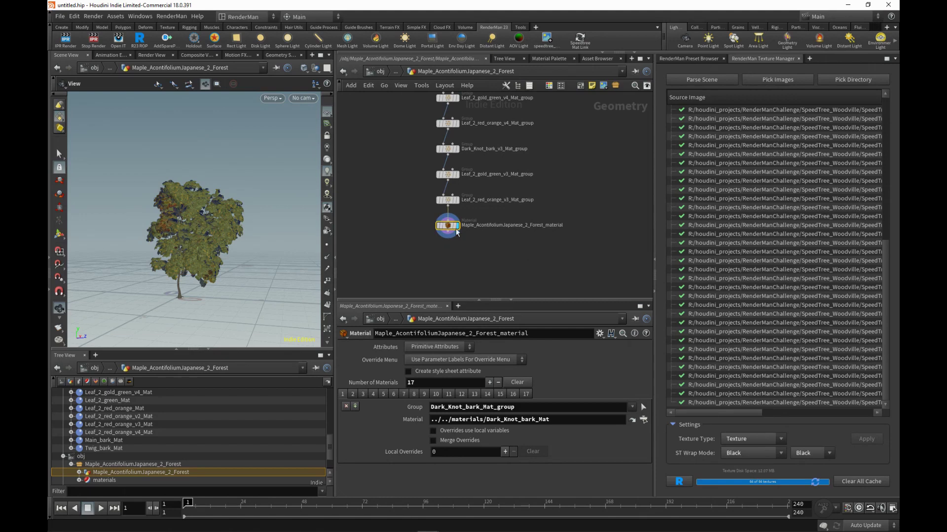
{"action": "left_click_drag", "start_coordinate": [409, 214], "coordinate": [526, 266]}
{"action": "middle_click_drag", "start_coordinate": [529, 271], "coordinate": [525, 251]}
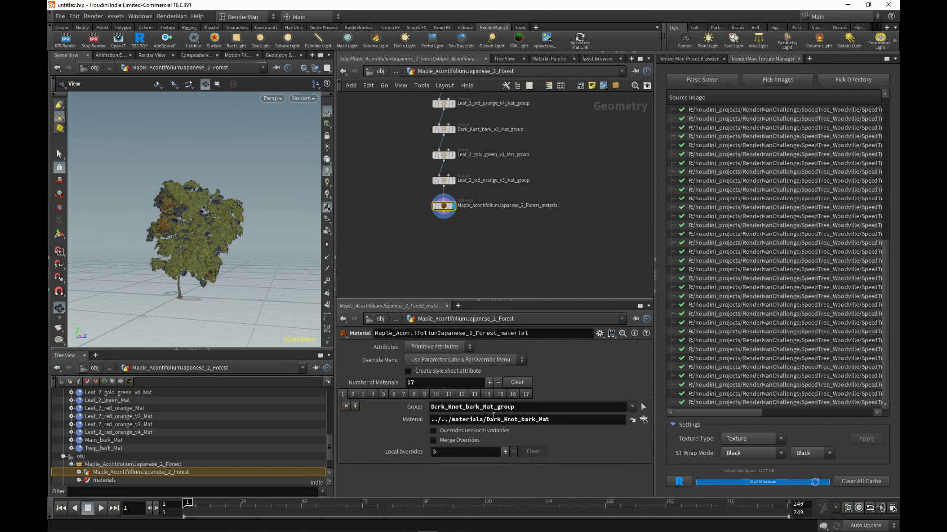
{"action": "left_click_drag", "start_coordinate": [404, 199], "coordinate": [567, 247]}
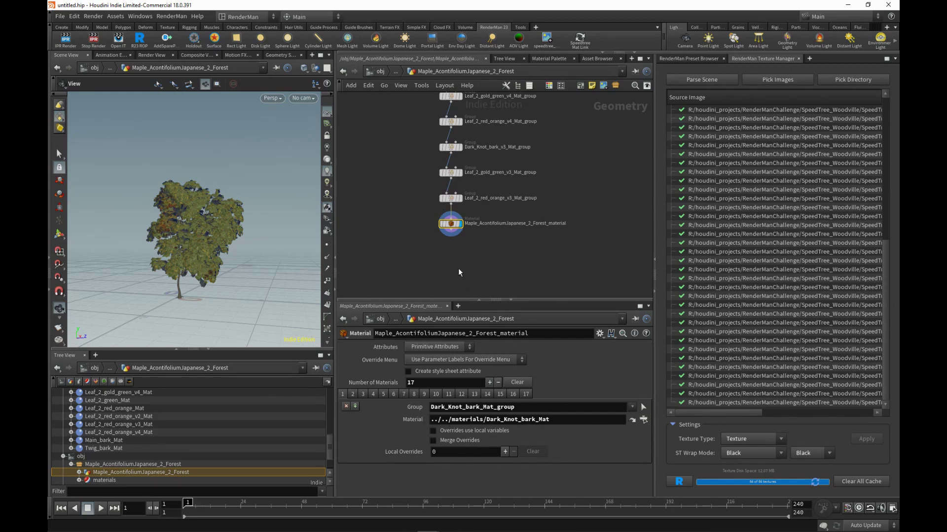
Run the SpeedTree Mat Link tool on the selected material node and agree to the LOPS import too
{"action": "middle_click_drag", "start_coordinate": [459, 273], "coordinate": [484, 275]}
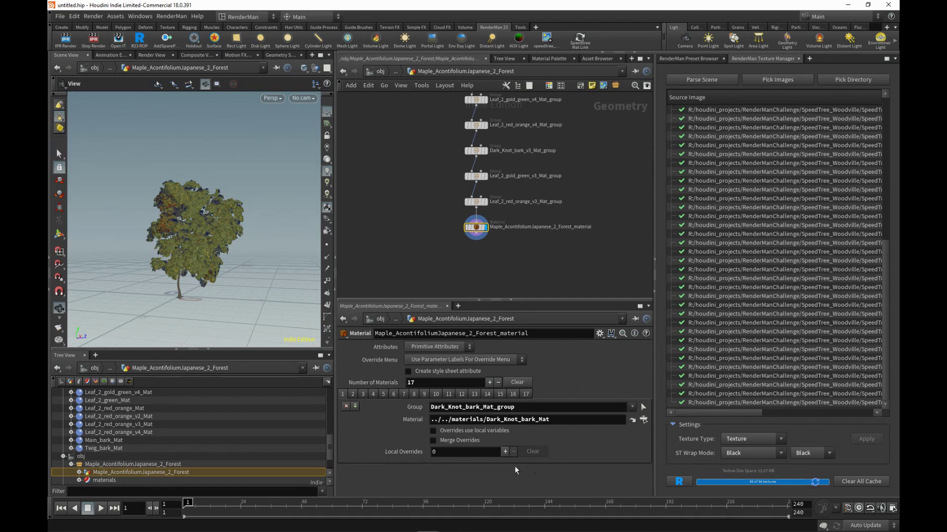
{"action": "middle_click_drag", "start_coordinate": [567, 273], "coordinate": [551, 269]}
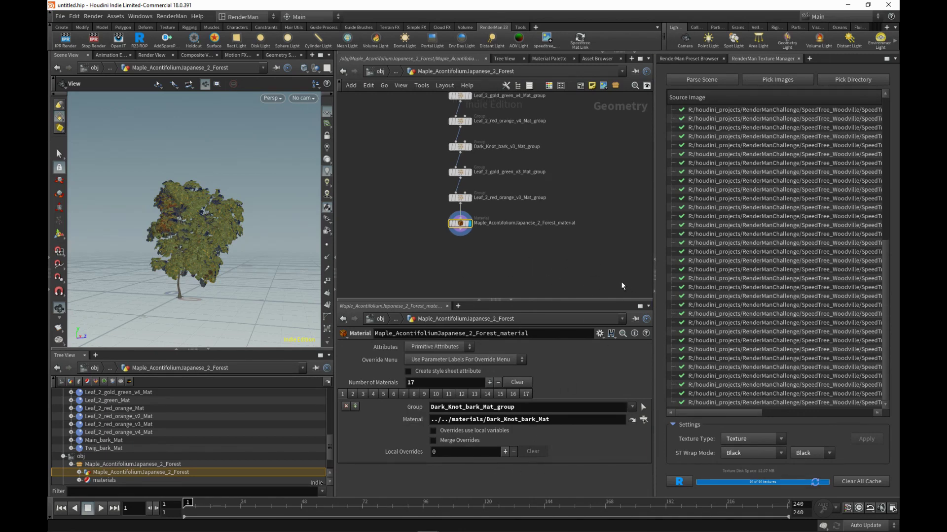
{"action": "scroll", "coordinate": [603, 281], "scroll_direction": "up", "scroll_amount": 1}
{"action": "middle_click_drag", "start_coordinate": [596, 276], "coordinate": [647, 275]}
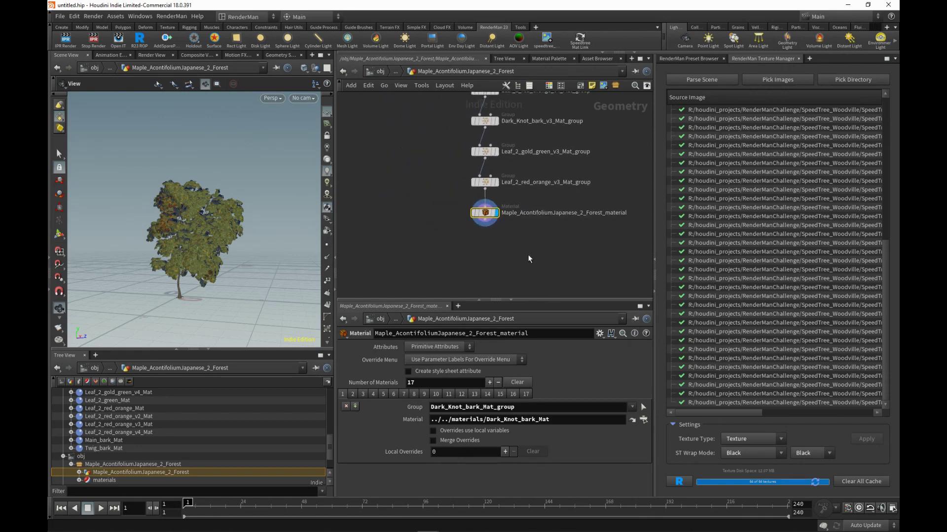
{"action": "middle_click_drag", "start_coordinate": [529, 258], "coordinate": [515, 250]}
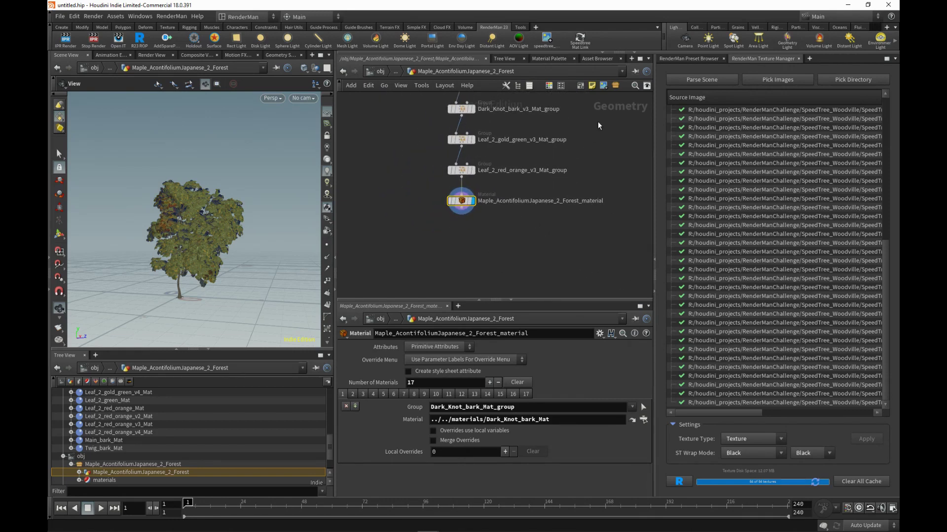
{"action": "left_click", "coordinate": [580, 40]}
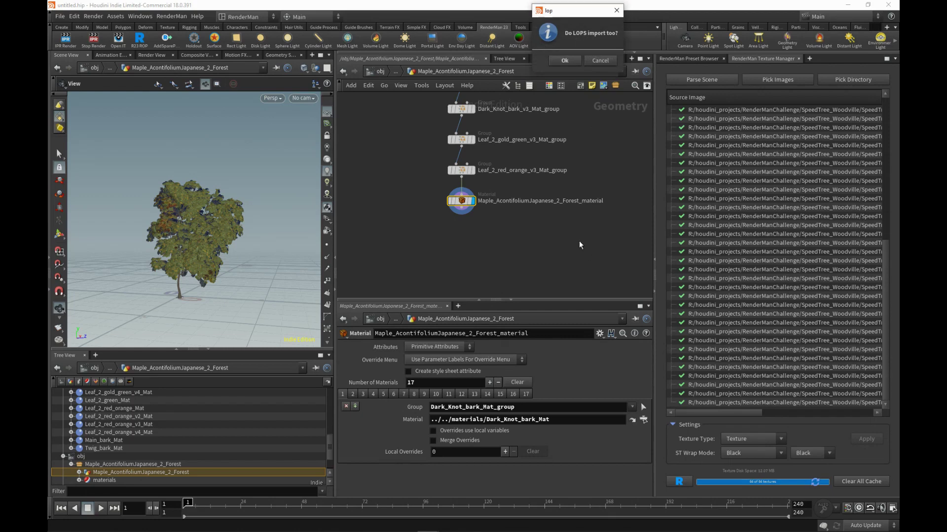
{"action": "left_click", "coordinate": [564, 60]}
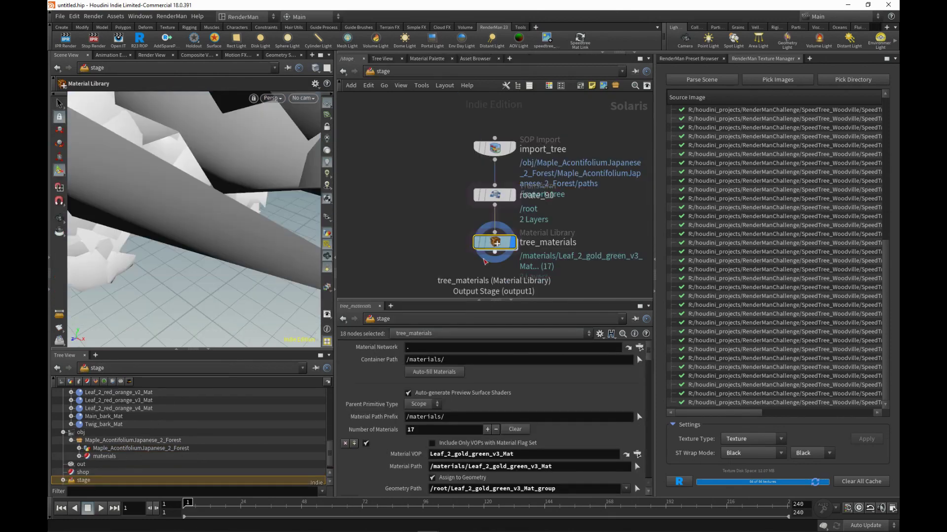
Examine the whole imported tree in the stage viewport
{"action": "scroll", "coordinate": [446, 228], "scroll_direction": "down", "scroll_amount": 1}
{"action": "right_click", "coordinate": [240, 161]}
{"action": "key", "text": "Escape"}
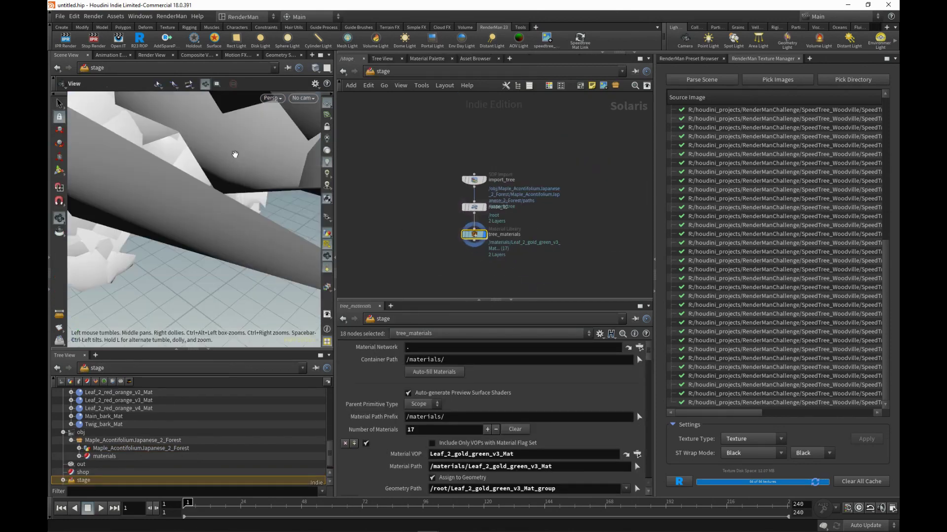
{"action": "scroll", "coordinate": [234, 167], "scroll_direction": "down", "scroll_amount": 5}
{"action": "left_click_drag", "start_coordinate": [234, 167], "coordinate": [193, 185]}
{"action": "middle_click_drag", "start_coordinate": [193, 184], "coordinate": [188, 199]}
Select the import_tree node, check the end of its SOP Path, and jump to the paths wrangle it references
{"action": "left_click_drag", "start_coordinate": [420, 161], "coordinate": [513, 186]}
{"action": "middle_click_drag", "start_coordinate": [560, 146], "coordinate": [528, 151]}
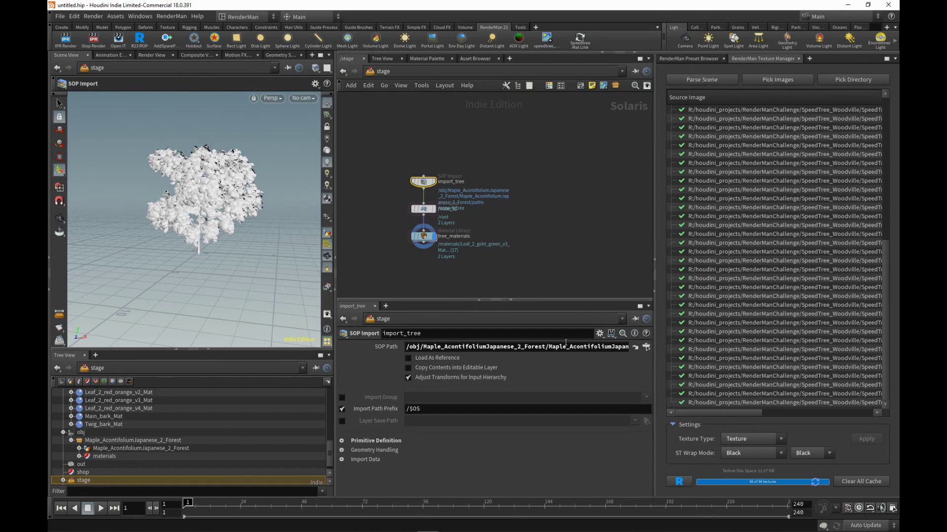
{"action": "middle_click_drag", "start_coordinate": [520, 233], "coordinate": [526, 213]}
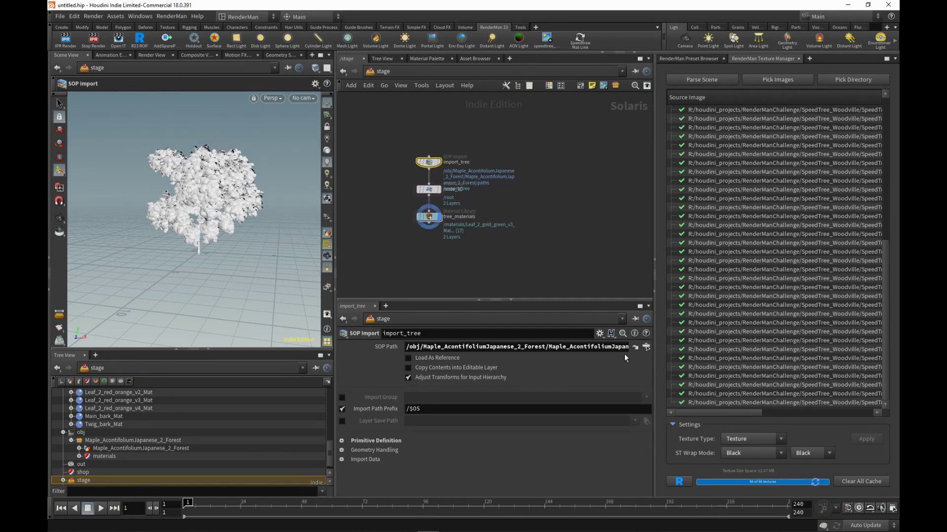
{"action": "left_click_drag", "start_coordinate": [616, 351], "coordinate": [857, 346]}
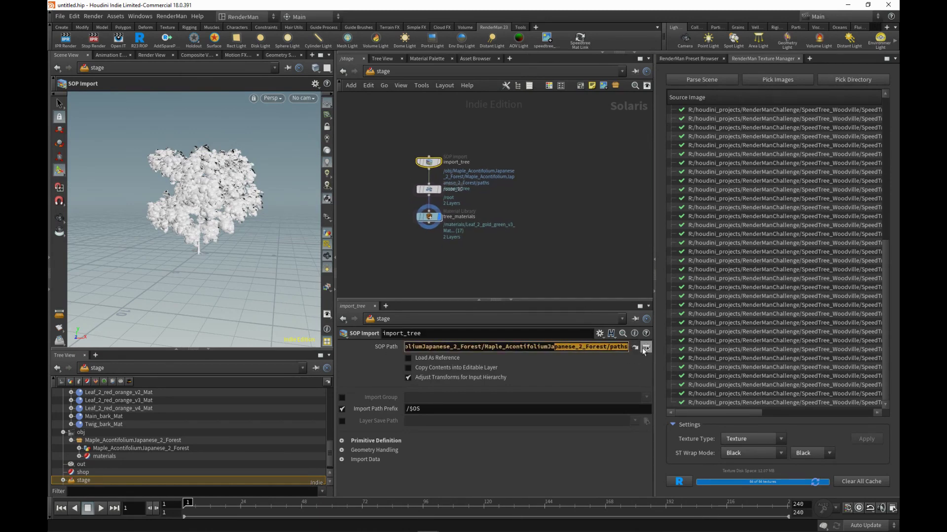
{"action": "left_click", "coordinate": [635, 347]}
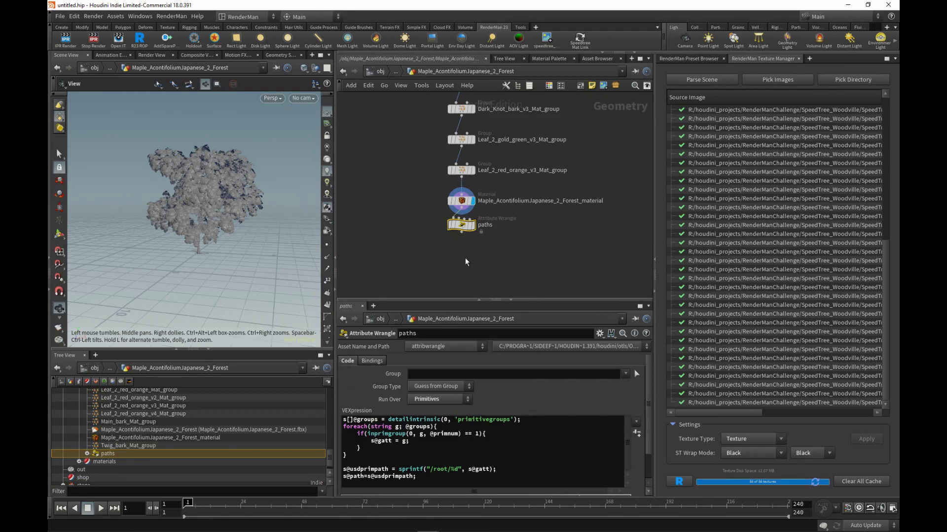
Go to the stage network and add a Scene Graph Tree pane beside it
{"action": "middle_click_drag", "start_coordinate": [423, 230], "coordinate": [450, 246]}
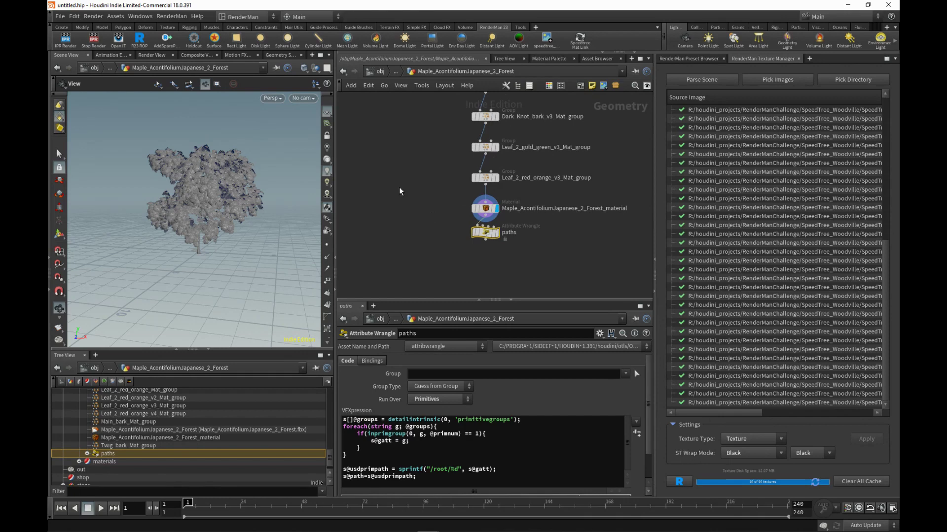
{"action": "left_click", "coordinate": [383, 85]}
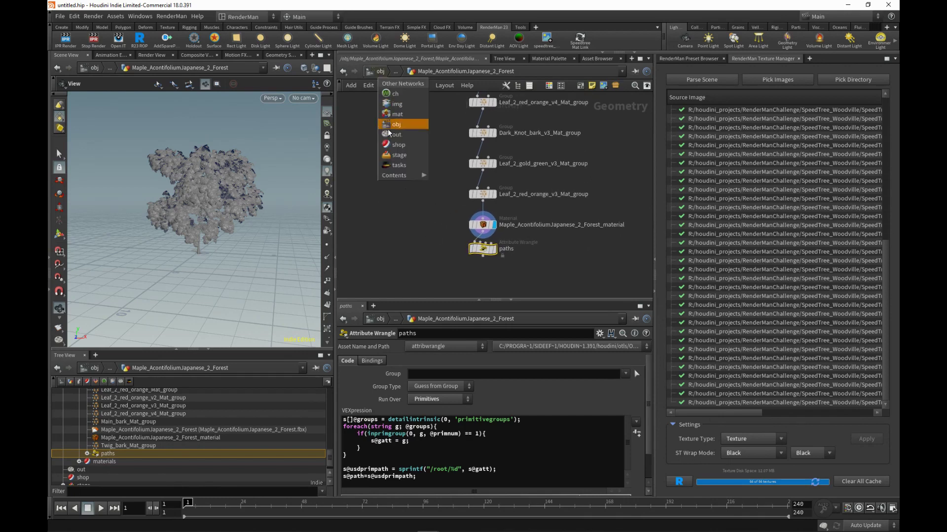
{"action": "left_click", "coordinate": [399, 155]}
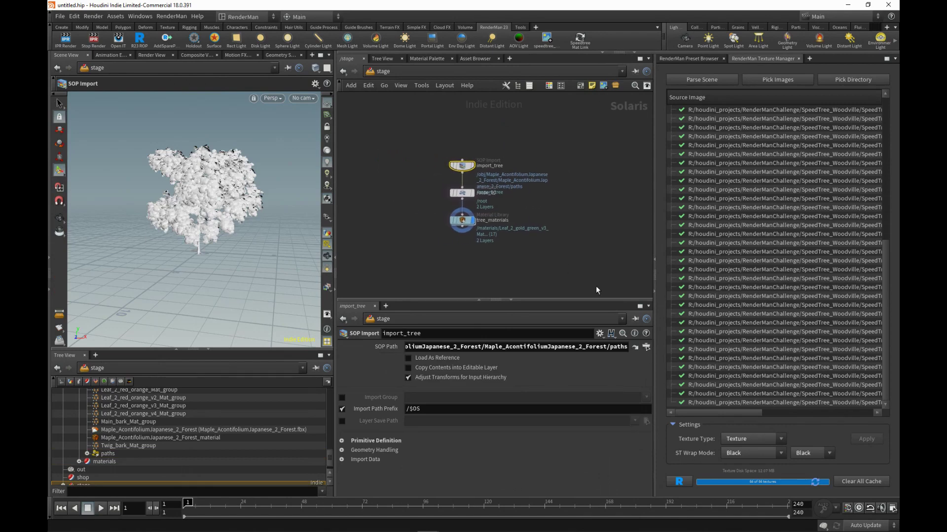
{"action": "left_click", "coordinate": [509, 58]}
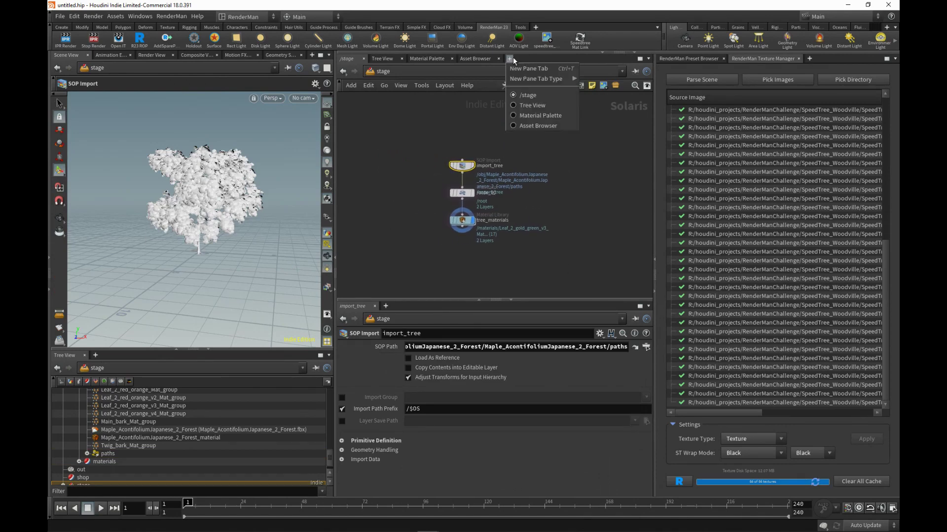
{"action": "mouse_move", "coordinate": [570, 82]}
{"action": "mouse_move", "coordinate": [596, 212]}
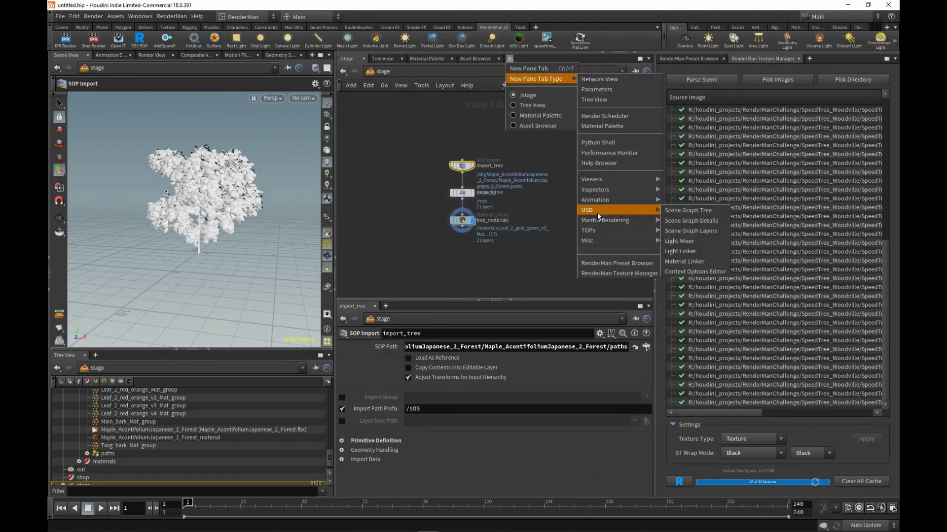
{"action": "left_click", "coordinate": [685, 210]}
Expand the root prim in the scene graph, review the mesh groups under it, and return to the stage network
{"action": "left_click", "coordinate": [348, 121]}
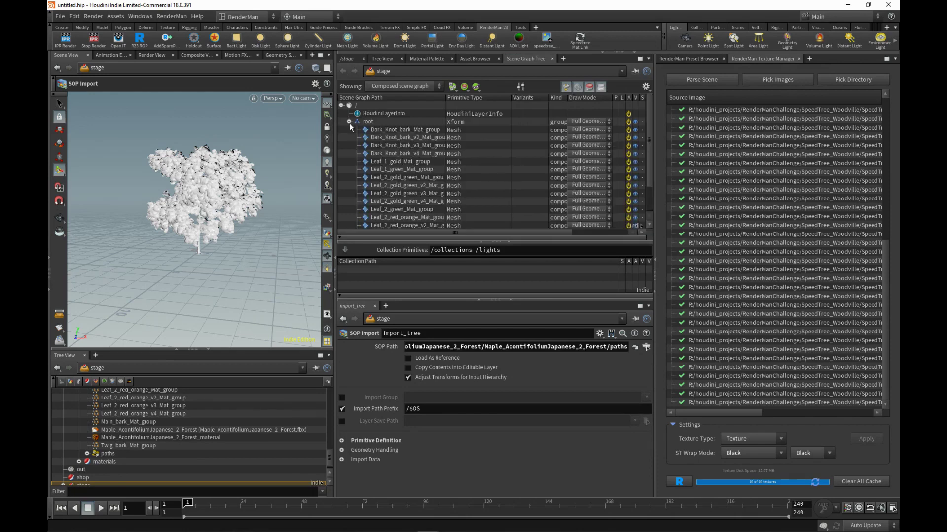
{"action": "left_click_drag", "start_coordinate": [444, 96], "coordinate": [479, 97]}
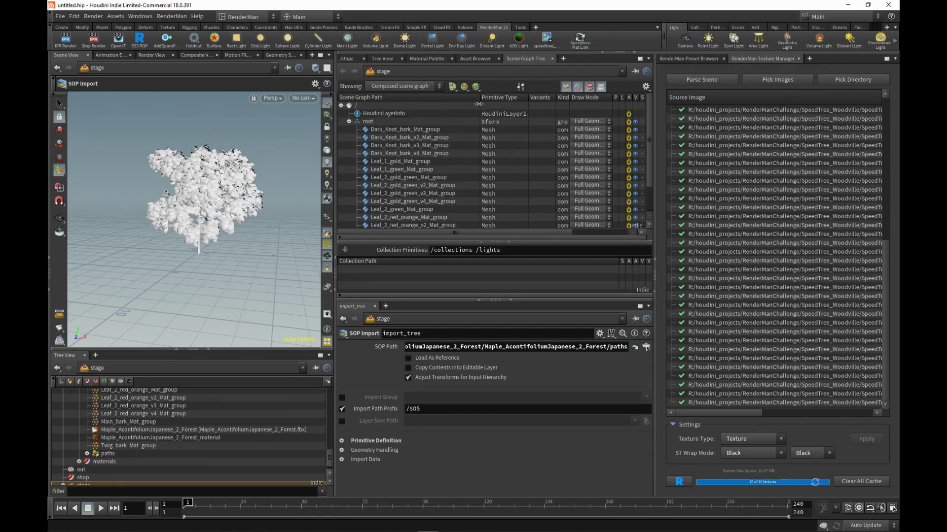
{"action": "scroll", "coordinate": [475, 161], "scroll_direction": "down", "scroll_amount": 3}
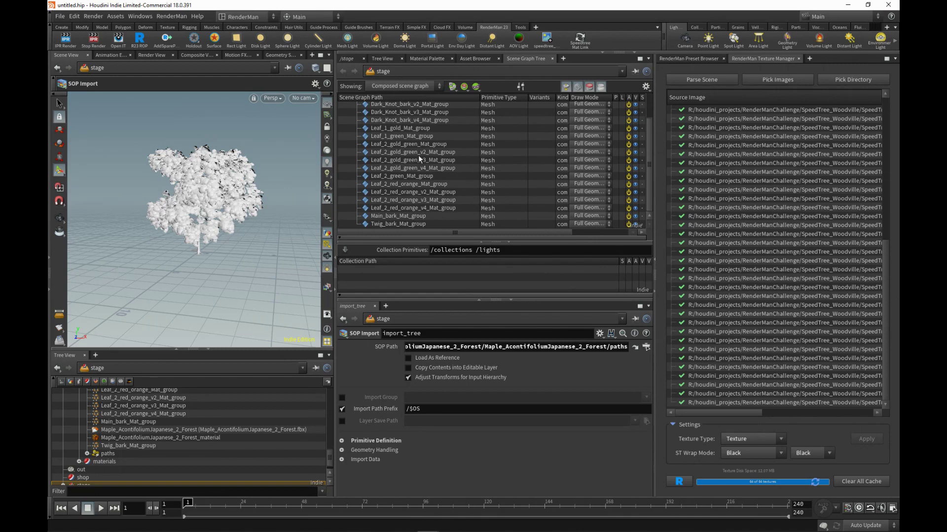
{"action": "scroll", "coordinate": [418, 167], "scroll_direction": "up", "scroll_amount": 1}
{"action": "scroll", "coordinate": [399, 187], "scroll_direction": "up", "scroll_amount": 2}
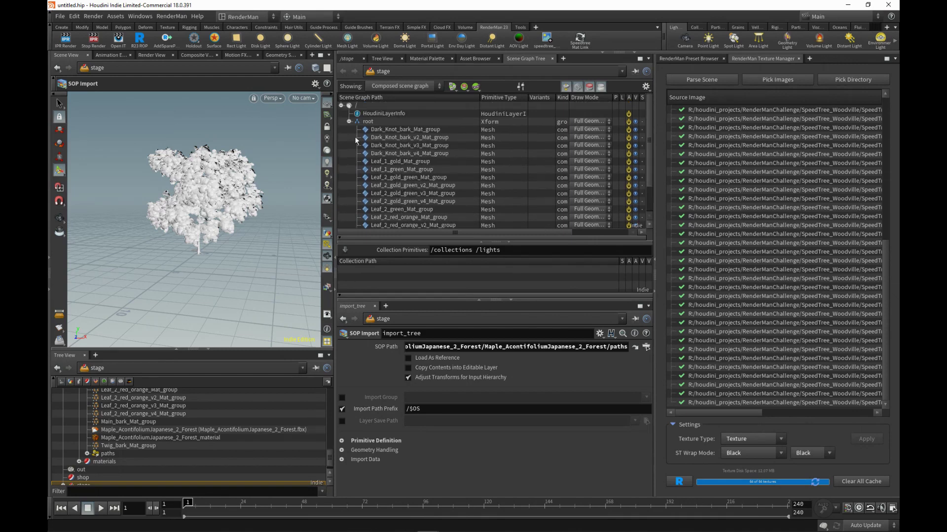
{"action": "left_click", "coordinate": [349, 120]}
{"action": "left_click", "coordinate": [347, 58]}
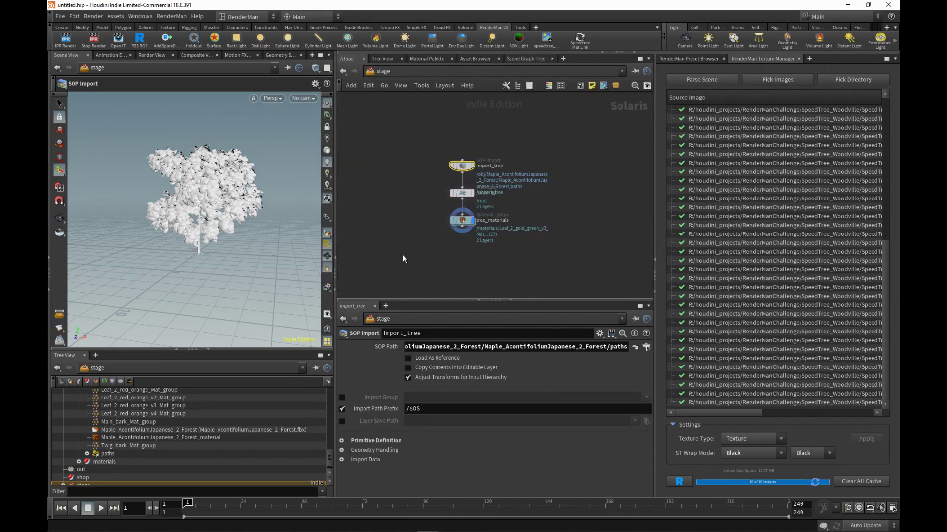
Select the tree_materials library, look at the Pxr Material Builders inside it, and return to the stage level
{"action": "left_click_drag", "start_coordinate": [416, 199], "coordinate": [530, 208]}
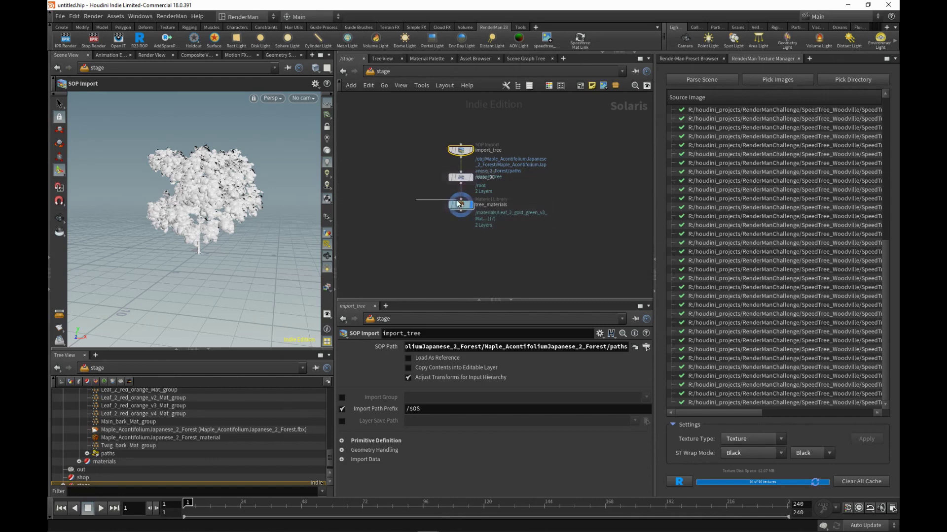
{"action": "scroll", "coordinate": [507, 235], "scroll_direction": "up", "scroll_amount": 3}
{"action": "left_click_drag", "start_coordinate": [395, 170], "coordinate": [527, 246]}
{"action": "middle_click_drag", "start_coordinate": [446, 249], "coordinate": [508, 240]}
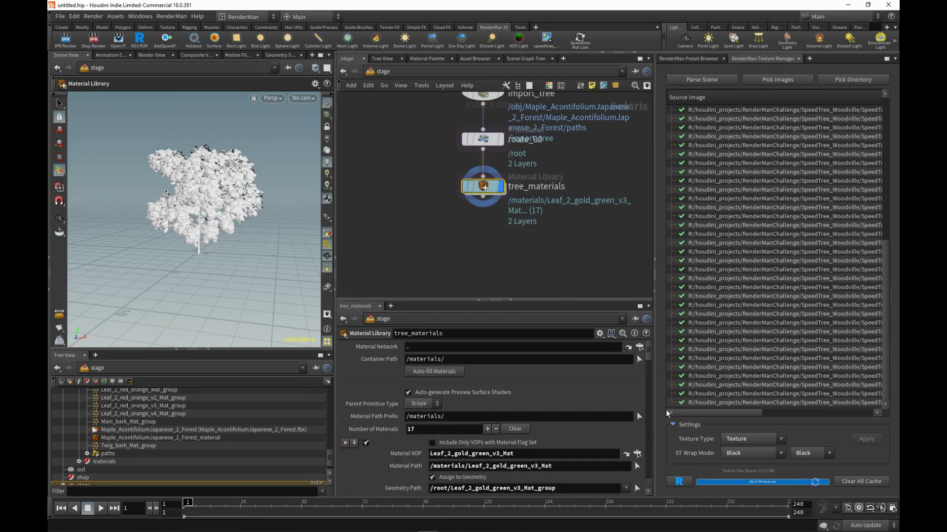
{"action": "left_click_drag", "start_coordinate": [647, 353], "coordinate": [652, 275]}
{"action": "double_click", "coordinate": [476, 186]}
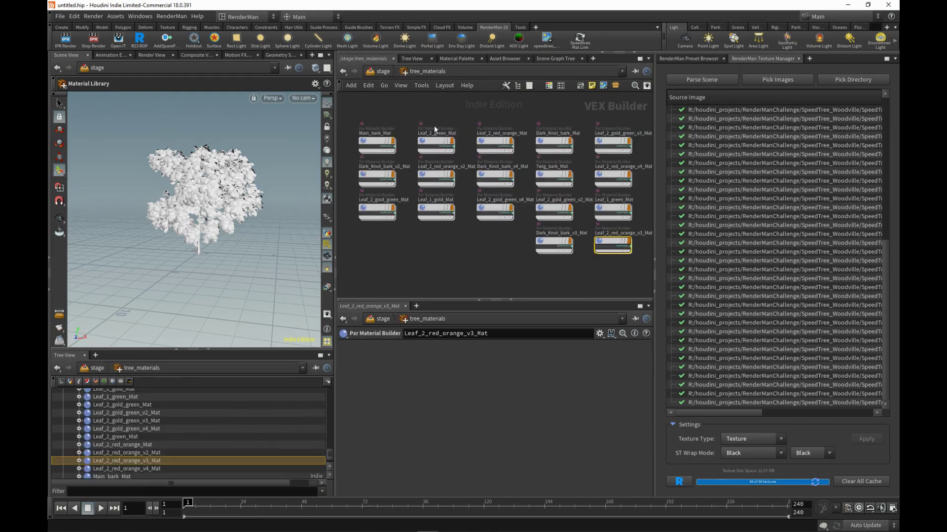
{"action": "left_click", "coordinate": [388, 71]}
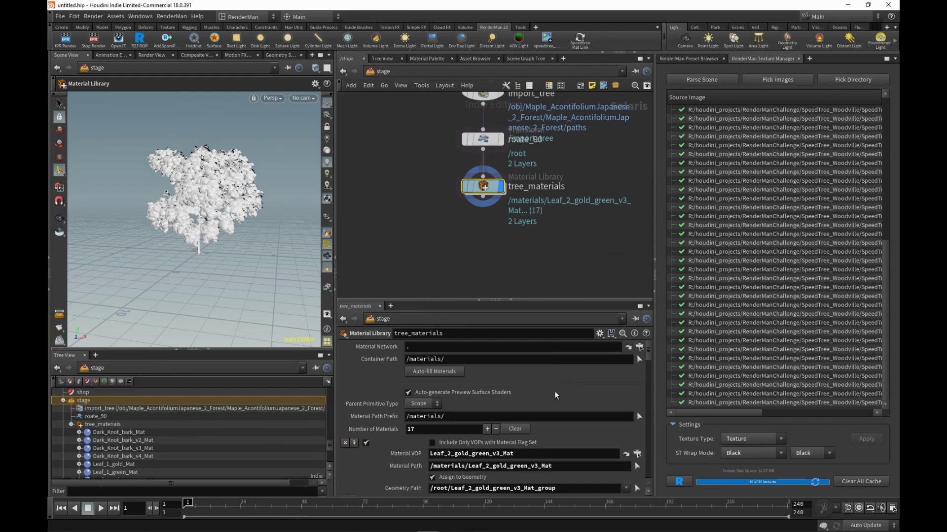
Check the material path and geometry path assigned to Leaf_2_gold_green_v3_Mat and the other entries of the tree_materials library
{"action": "scroll", "coordinate": [598, 461], "scroll_direction": "down", "scroll_amount": 1}
{"action": "left_click_drag", "start_coordinate": [462, 464], "coordinate": [567, 465]}
{"action": "left_click", "coordinate": [574, 465]}
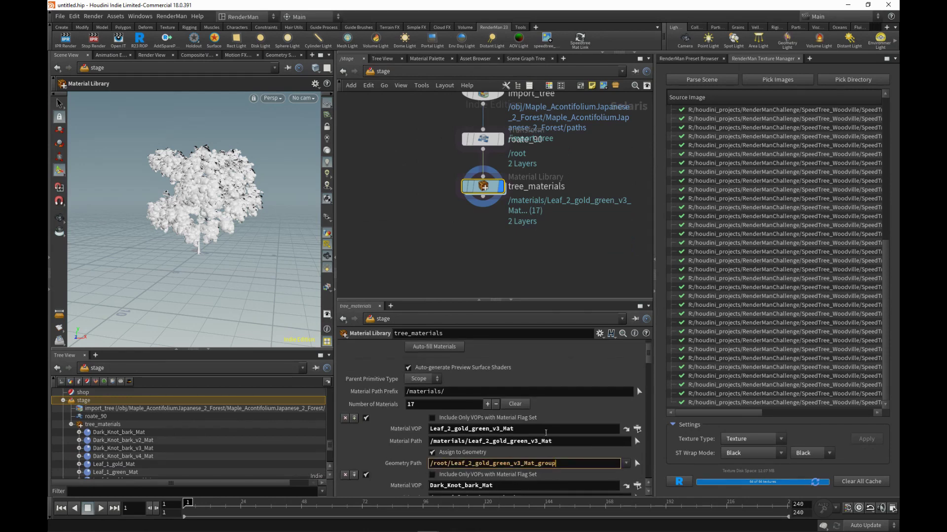
{"action": "left_click_drag", "start_coordinate": [647, 356], "coordinate": [647, 324]}
{"action": "scroll", "coordinate": [472, 257], "scroll_direction": "down", "scroll_amount": 2}
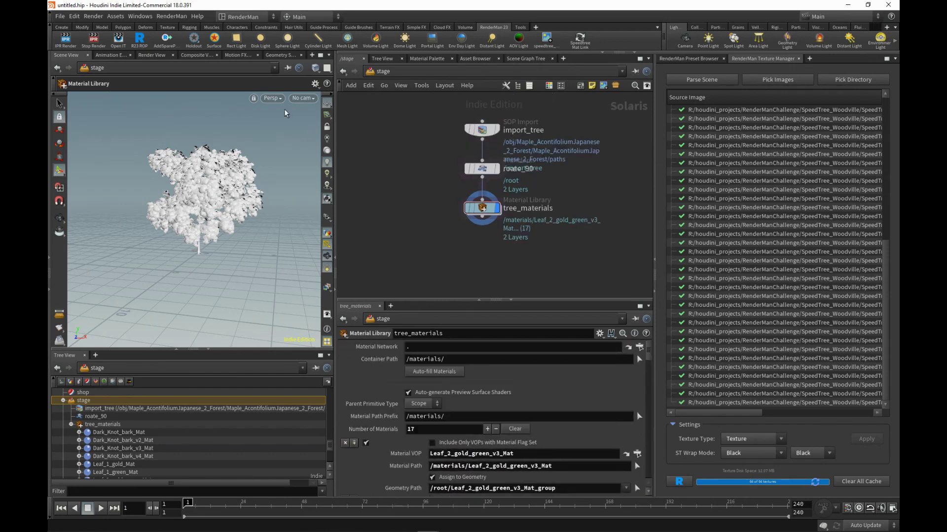
Preview the tree in the stage viewport with RenderMan 23.3 and switch back to the default viewport renderer
{"action": "left_click", "coordinate": [281, 98]}
{"action": "left_click", "coordinate": [291, 167]}
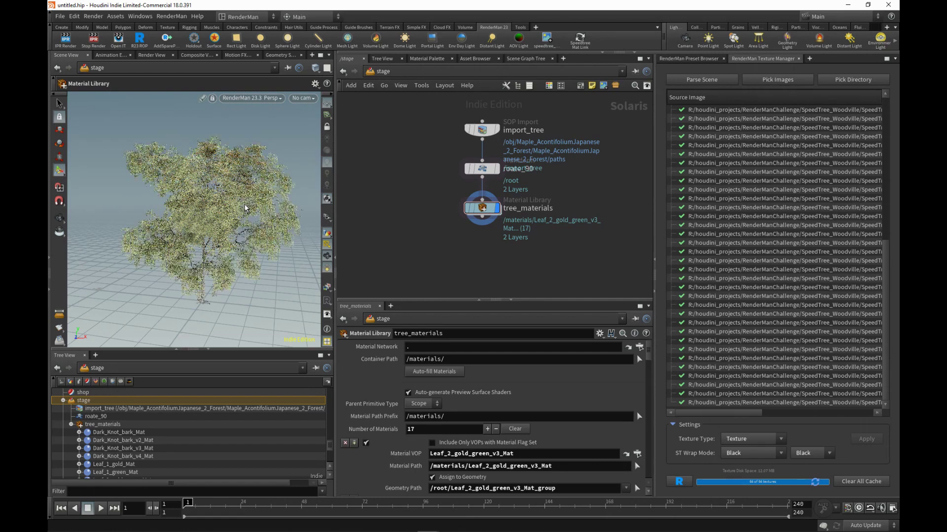
{"action": "key", "text": "Escape"}
{"action": "key", "text": "Return"}
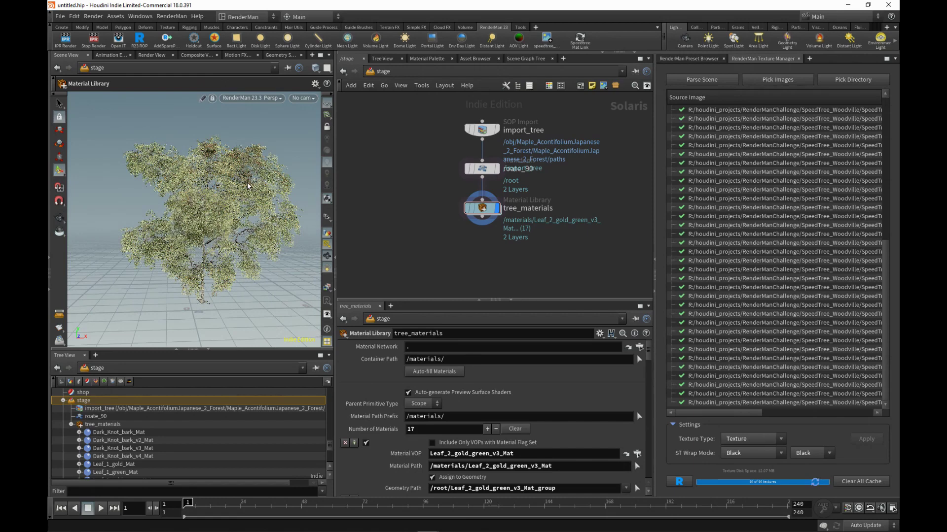
{"action": "left_click", "coordinate": [251, 98]}
{"action": "left_click", "coordinate": [248, 135]}
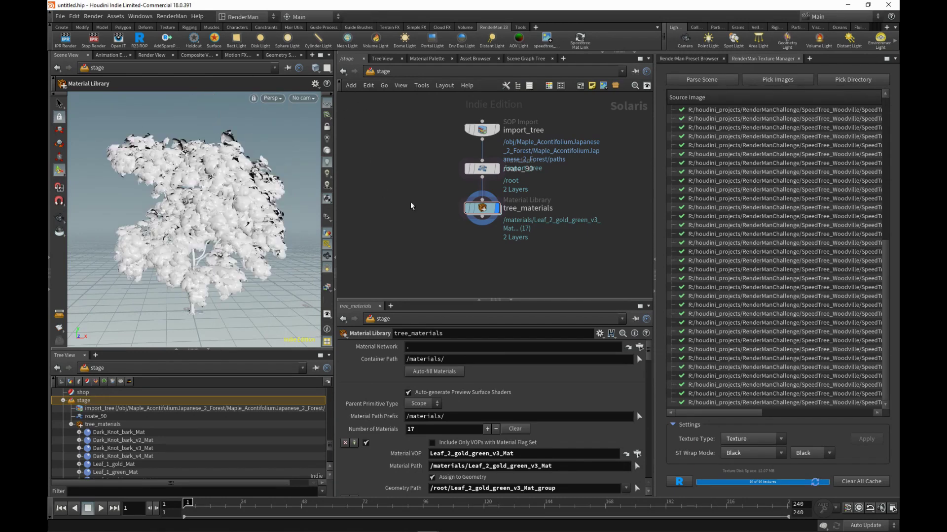
Go through the obj level to the out network and create a RenderMan RIS render node there
{"action": "left_click", "coordinate": [405, 74]}
{"action": "left_click", "coordinate": [419, 125]}
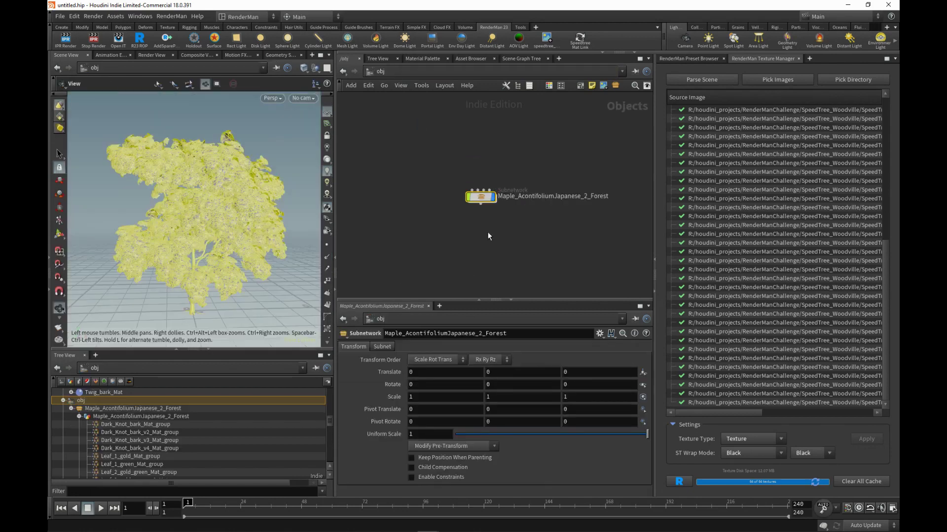
{"action": "double_click", "coordinate": [481, 197]}
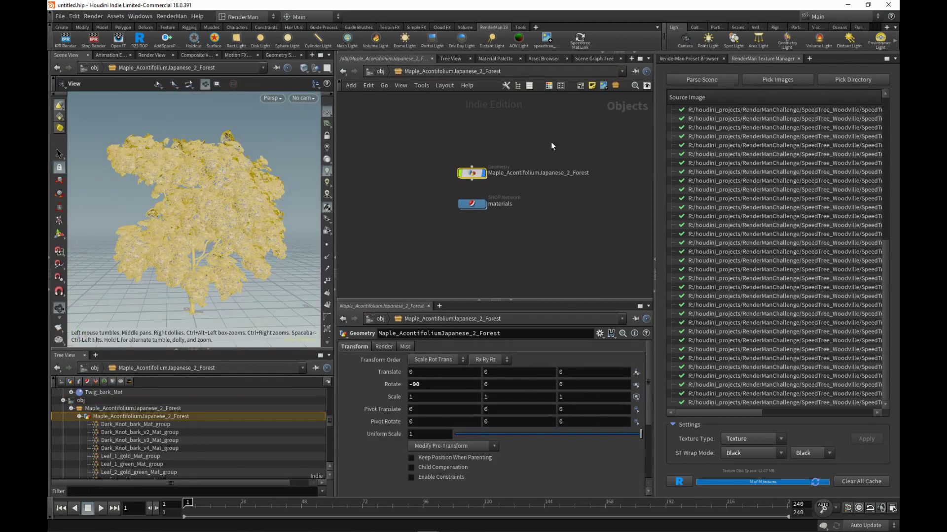
{"action": "left_click", "coordinate": [383, 86]}
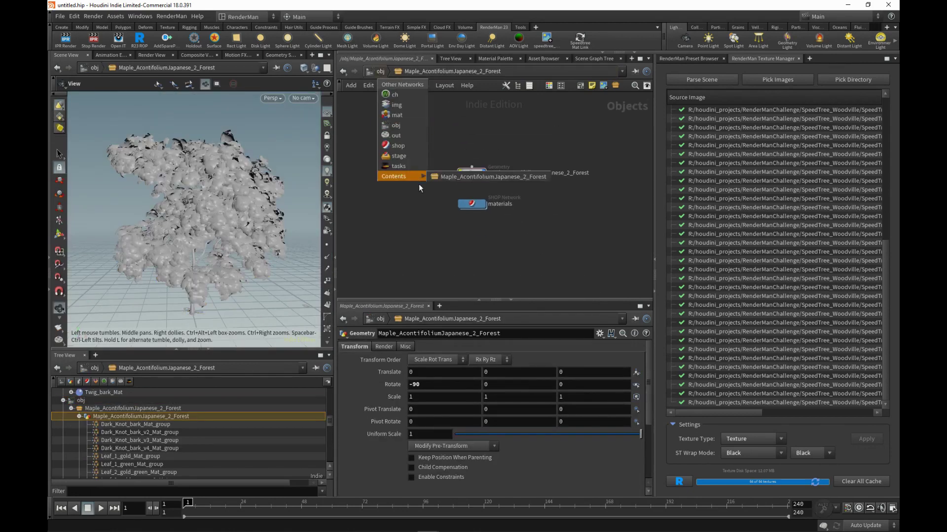
{"action": "left_click", "coordinate": [407, 139]}
{"action": "left_click", "coordinate": [141, 44]}
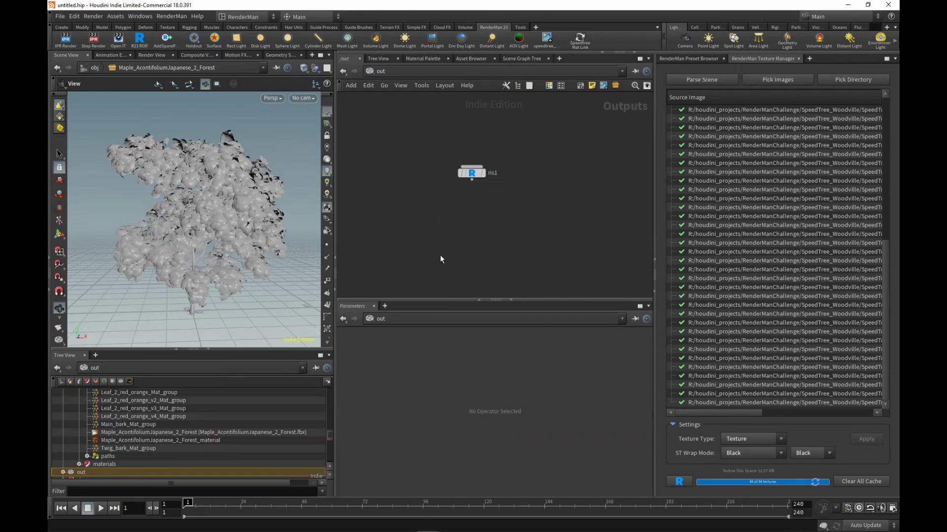
{"action": "left_click_drag", "start_coordinate": [509, 156], "coordinate": [448, 251]}
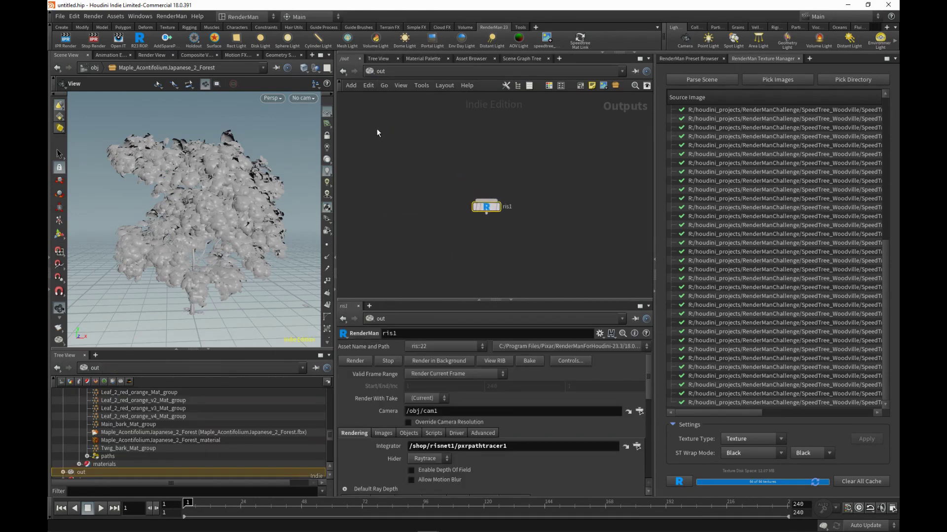
Return to the obj network, frame the whole tree in the viewport, and create a camera from that view
{"action": "left_click", "coordinate": [389, 70]}
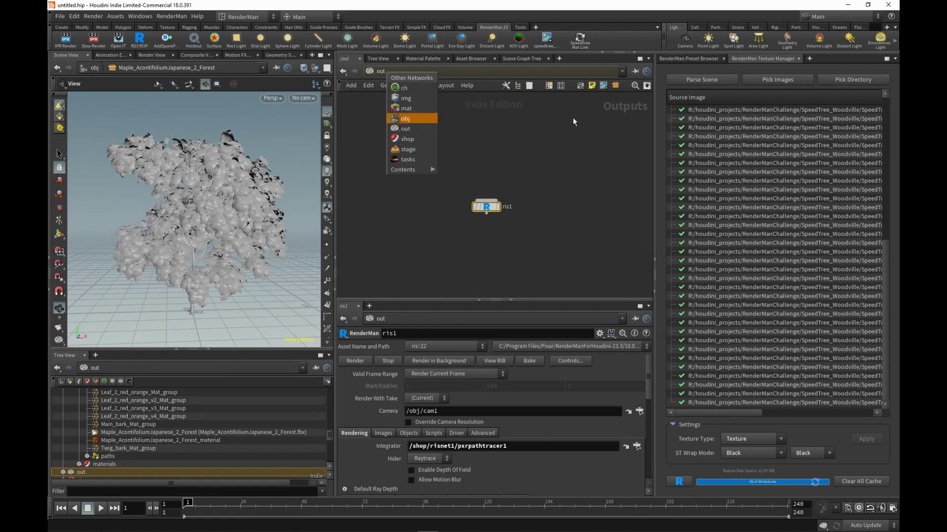
{"action": "left_click", "coordinate": [405, 119]}
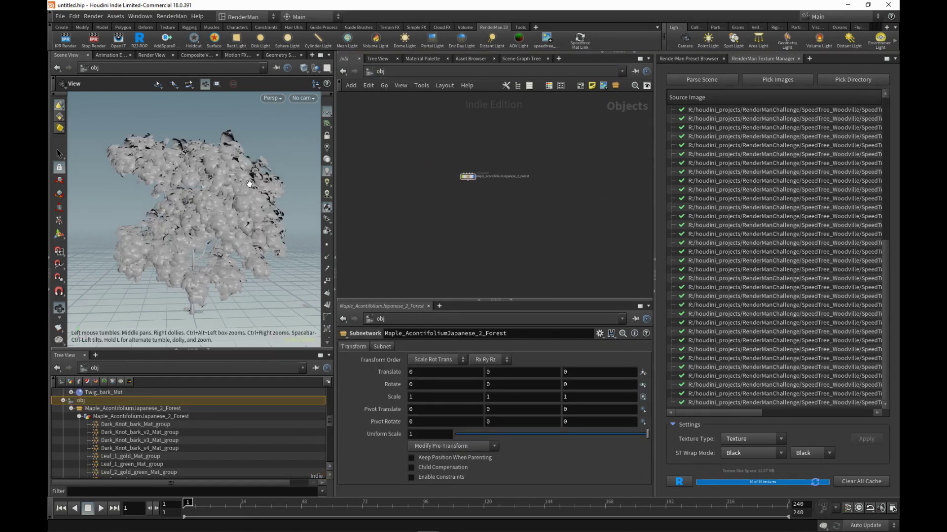
{"action": "scroll", "coordinate": [244, 179], "scroll_direction": "down", "scroll_amount": 6}
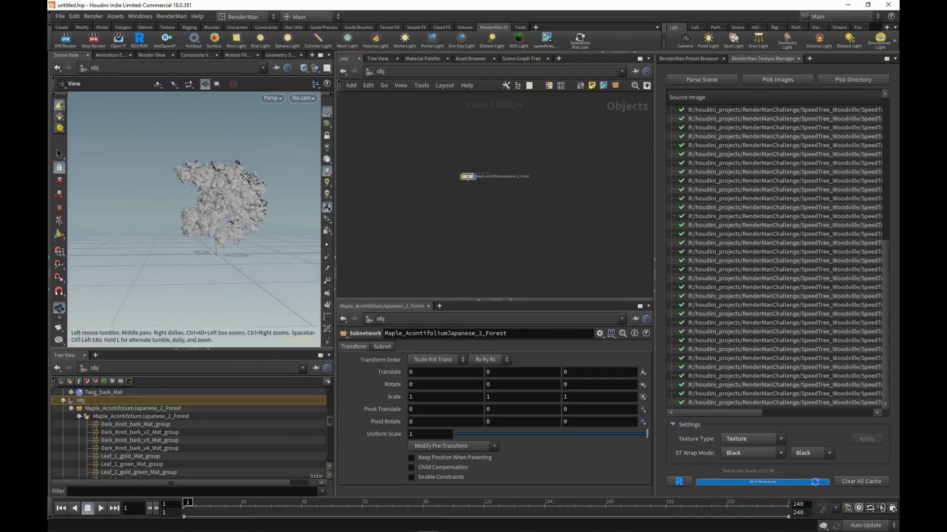
{"action": "left_click", "coordinate": [685, 40]}
{"action": "key", "text": "Escape"}
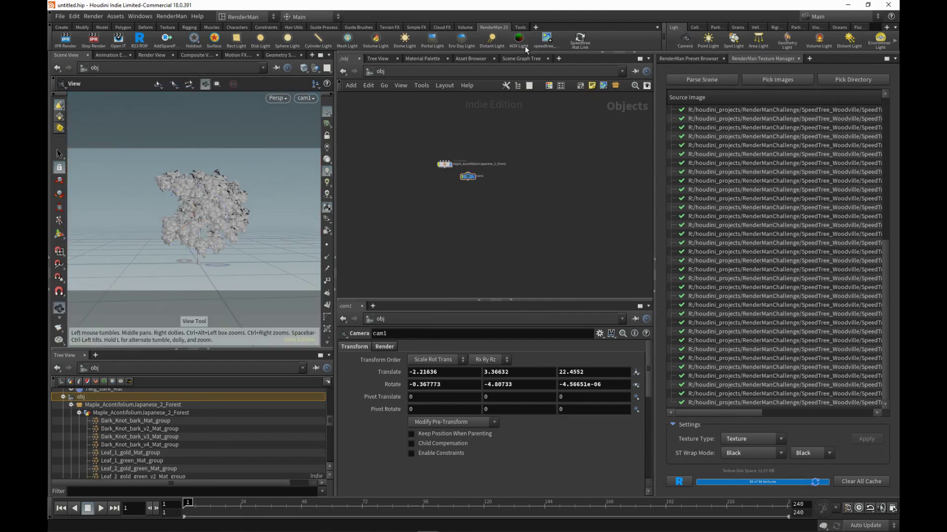
Add a RenderMan Env Day Light to the scene and render the tree through ris1 in the image viewer
{"action": "left_click", "coordinate": [462, 39]}
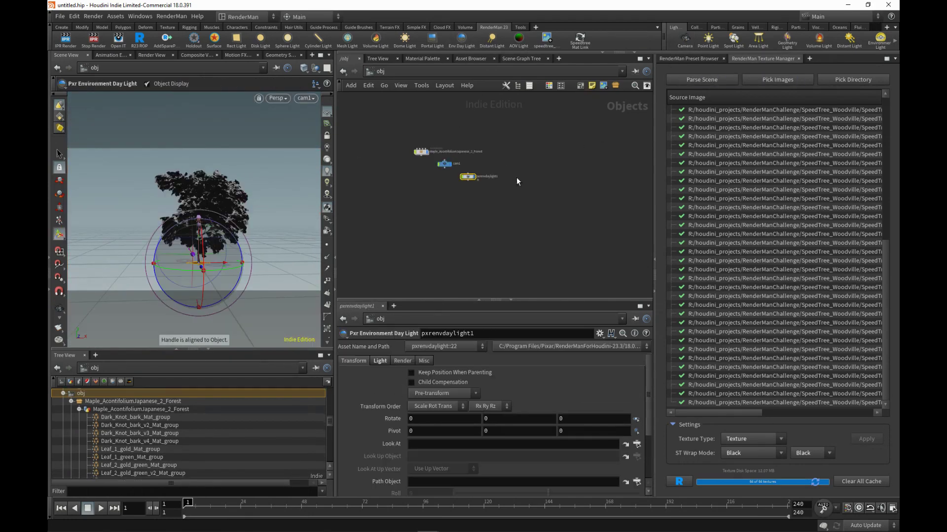
{"action": "left_click", "coordinate": [531, 206]}
{"action": "key", "text": "h"}
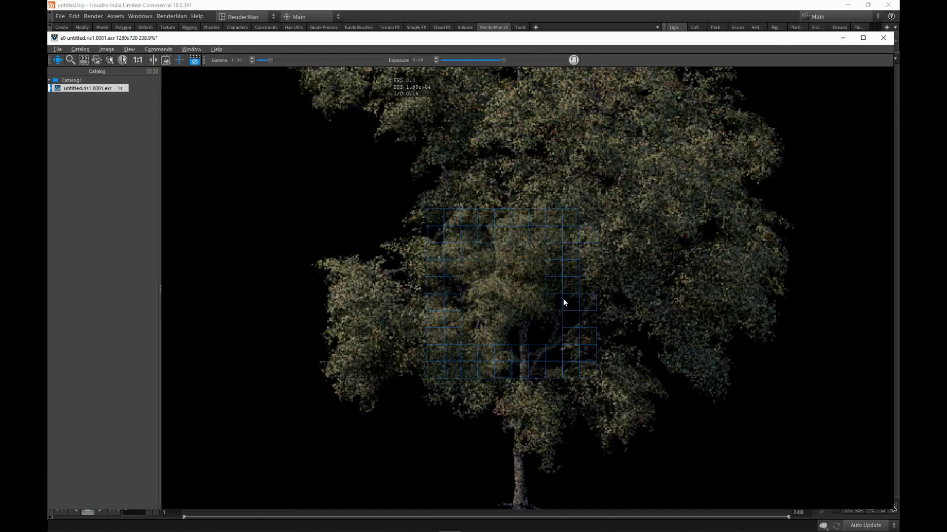
Examine the rendered tree up close and as a whole in the render window
{"action": "scroll", "coordinate": [509, 364], "scroll_direction": "up", "scroll_amount": 2}
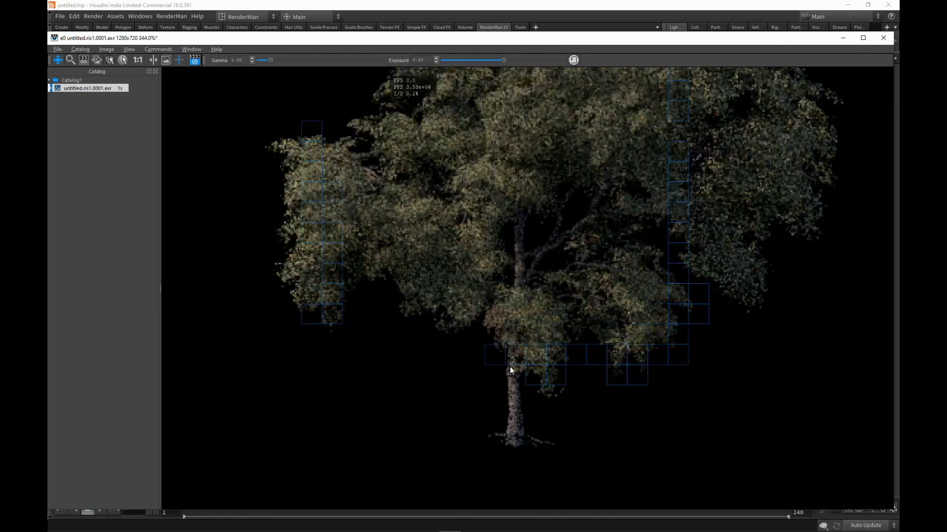
{"action": "scroll", "coordinate": [505, 247], "scroll_direction": "down", "scroll_amount": 6}
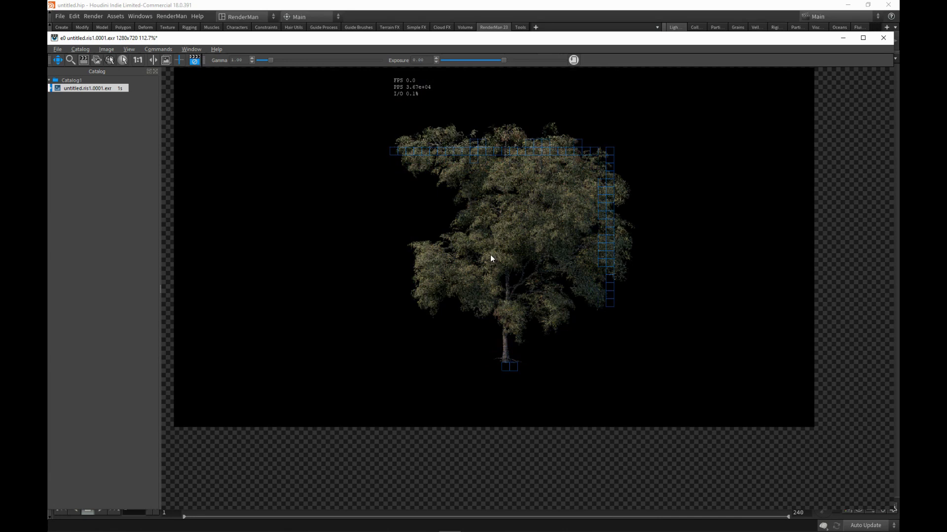
{"action": "left_click_drag", "start_coordinate": [481, 199], "coordinate": [470, 224]}
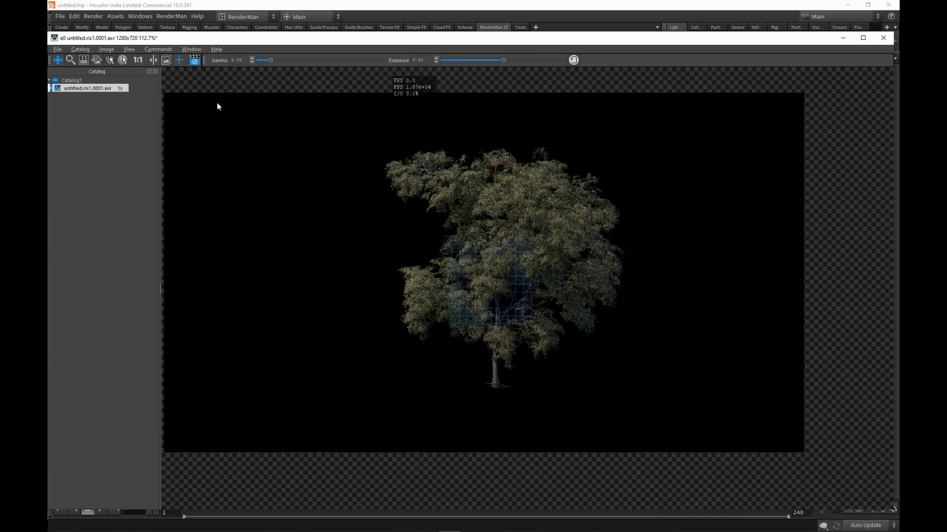
{"action": "mouse_move", "coordinate": [549, 41]}
{"action": "left_mouse_down"}
{"action": "mouse_move", "coordinate": [564, 34]}
{"action": "mouse_move", "coordinate": [549, 24]}
{"action": "left_mouse_up"}
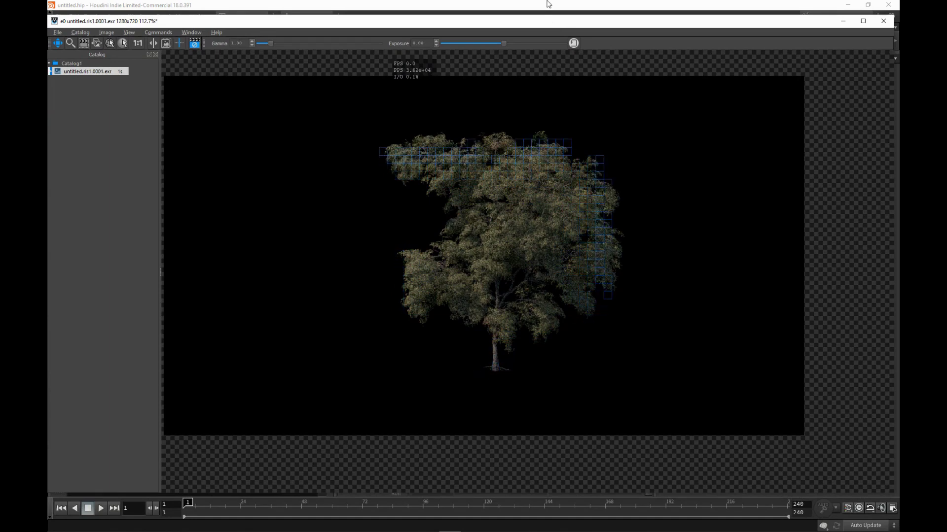
{"action": "left_click_drag", "start_coordinate": [550, 26], "coordinate": [552, 30]}
{"action": "scroll", "coordinate": [524, 239], "scroll_direction": "up", "scroll_amount": 3}
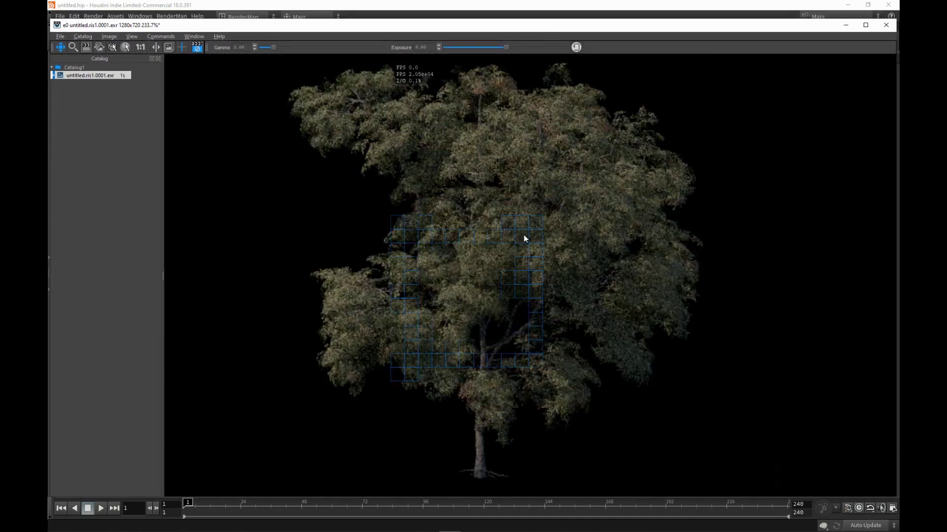
Inspect the canopy, trunk and overall silhouette of the maple in the test render
{"action": "scroll", "coordinate": [523, 234], "scroll_direction": "up", "scroll_amount": 1}
{"action": "scroll", "coordinate": [520, 224], "scroll_direction": "down", "scroll_amount": 2}
{"action": "left_click_drag", "start_coordinate": [495, 153], "coordinate": [506, 174]}
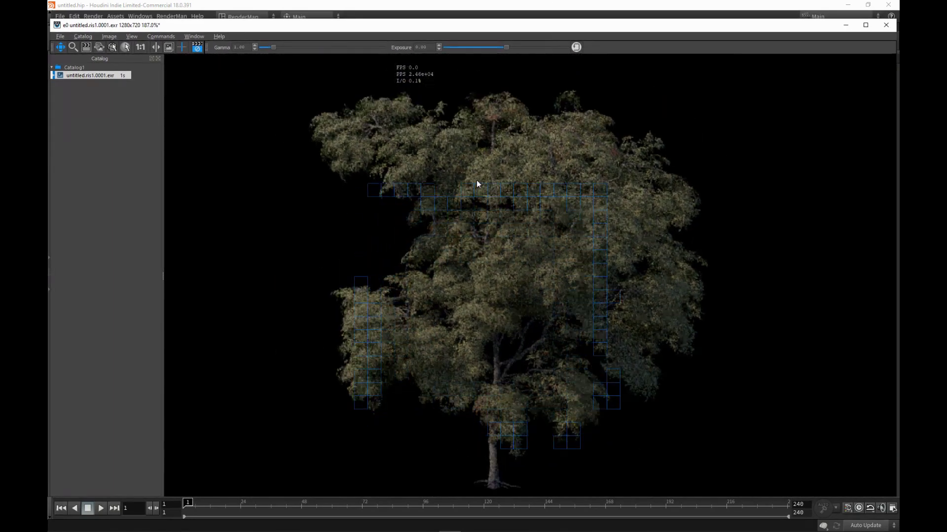
{"action": "scroll", "coordinate": [533, 212], "scroll_direction": "down", "scroll_amount": 3}
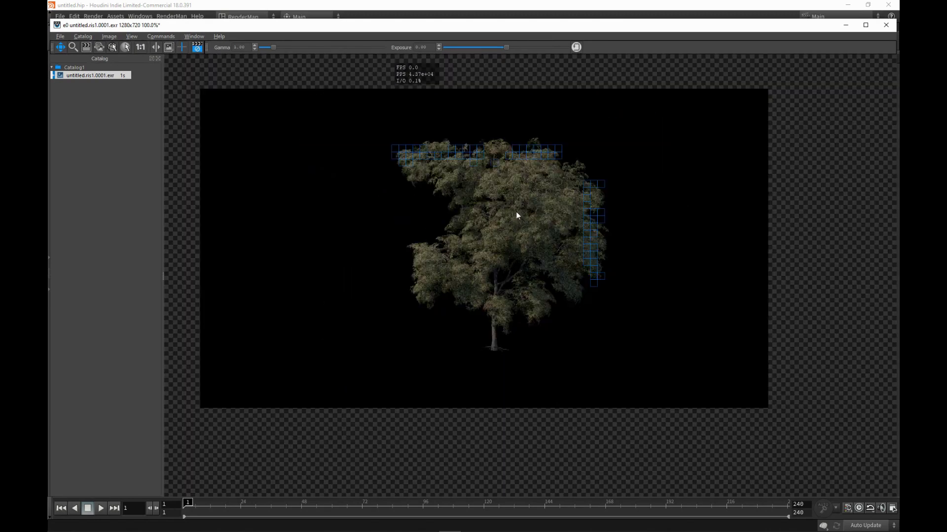
{"action": "scroll", "coordinate": [515, 210], "scroll_direction": "up", "scroll_amount": 2}
{"action": "left_click_drag", "start_coordinate": [524, 212], "coordinate": [534, 234]}
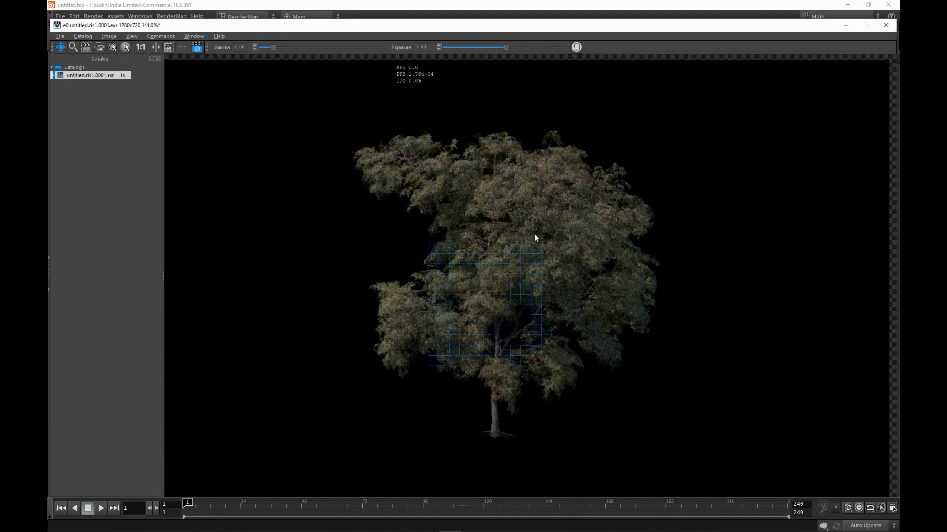
{"action": "scroll", "coordinate": [534, 234], "scroll_direction": "up", "scroll_amount": 1}
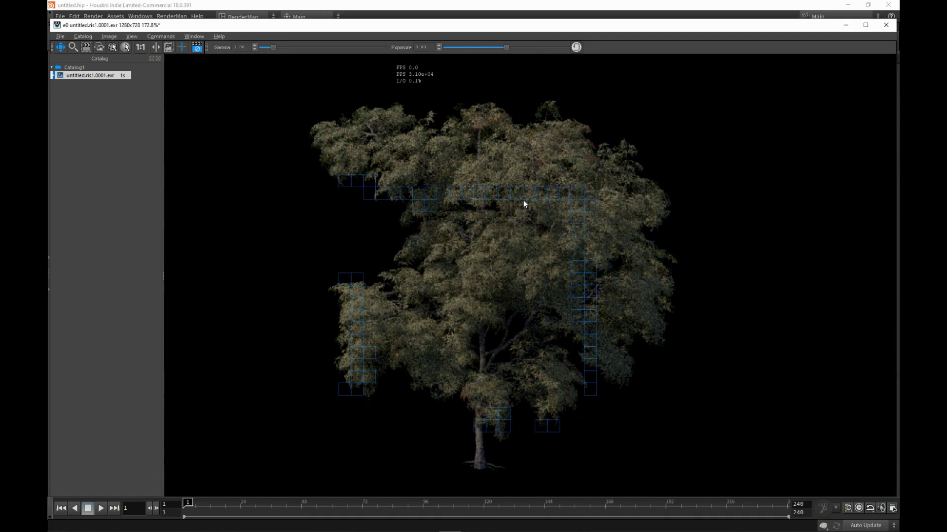
Return from the render window to the main Houdini window and go up from the maple subnetwork to the obj level
{"action": "key", "text": "alt+Tab"}
{"action": "double_click", "coordinate": [448, 195]}
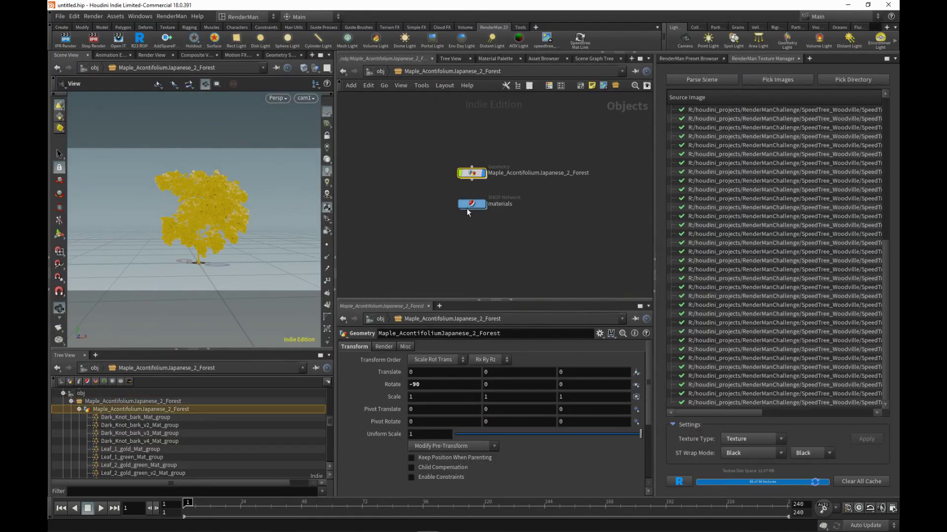
{"action": "left_click", "coordinate": [466, 208]}
{"action": "left_click", "coordinate": [371, 72]}
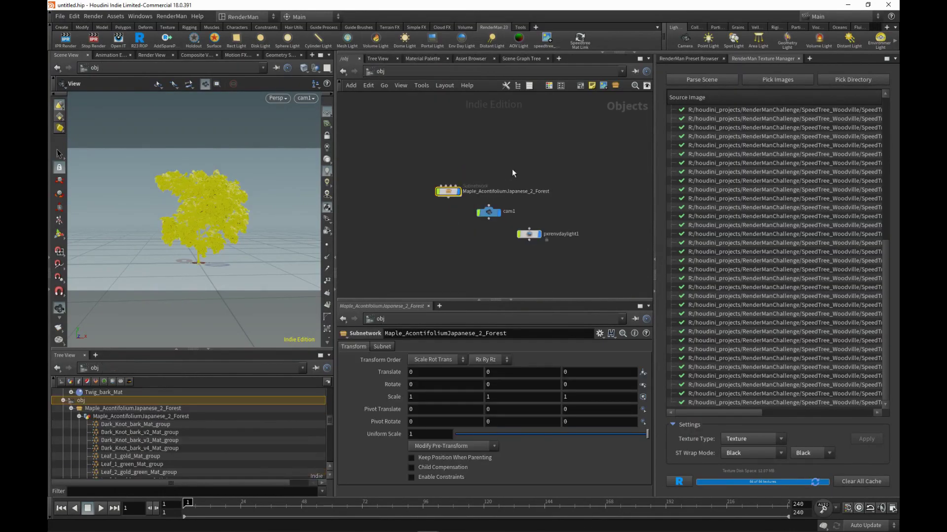
{"action": "middle_click_drag", "start_coordinate": [512, 169], "coordinate": [503, 156]}
{"action": "left_click", "coordinate": [530, 134]}
{"action": "middle_click_drag", "start_coordinate": [440, 155], "coordinate": [403, 148]}
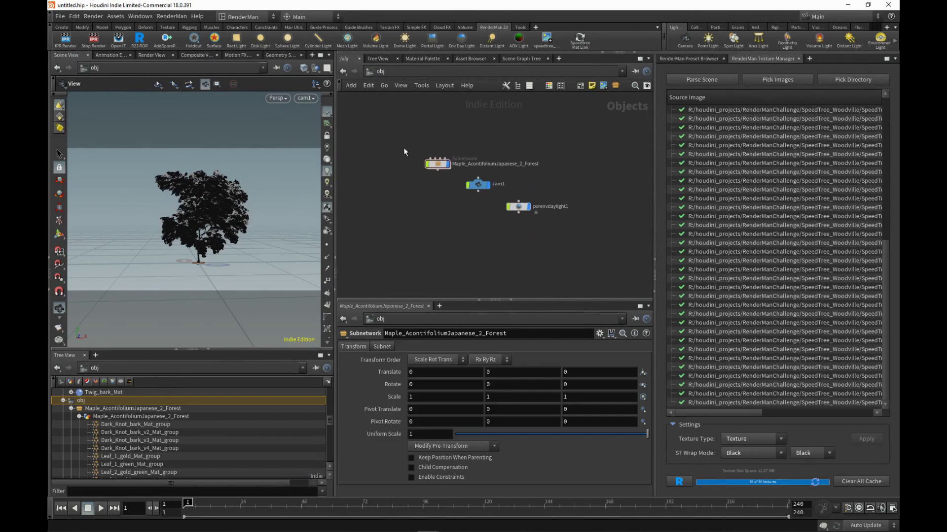
{"action": "middle_click_drag", "start_coordinate": [469, 108], "coordinate": [469, 122]}
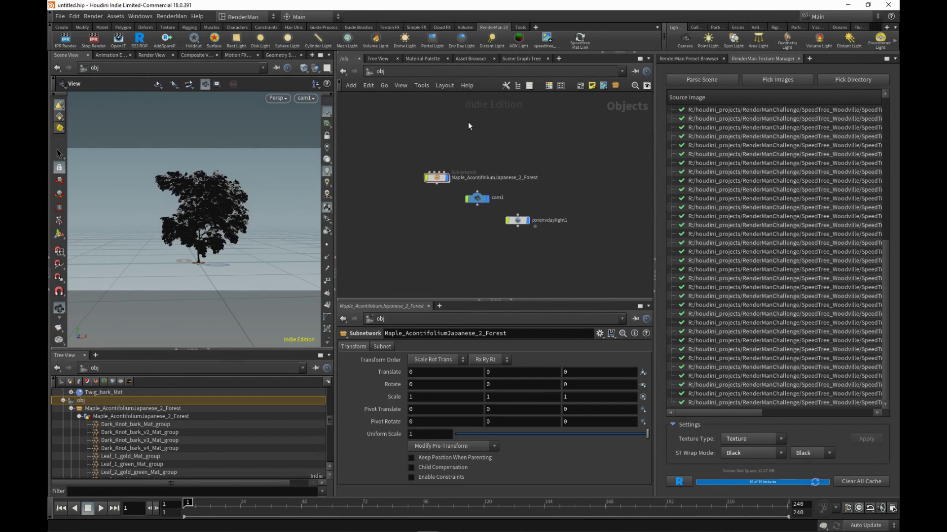
Go to the mat network and open the Leaf_2_red_orange_v3_Mat material builder
{"action": "left_click", "coordinate": [413, 72]}
{"action": "left_click", "coordinate": [437, 108]}
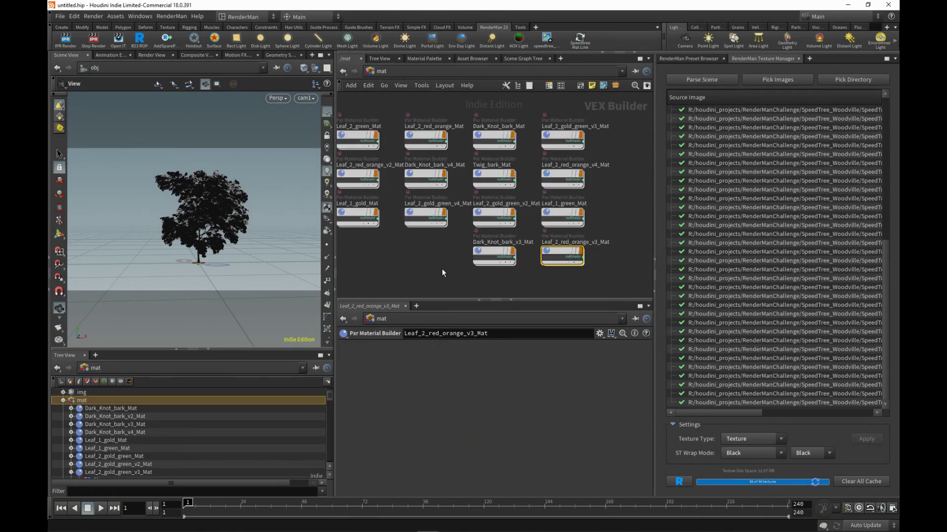
{"action": "middle_click_drag", "start_coordinate": [442, 269], "coordinate": [442, 236]}
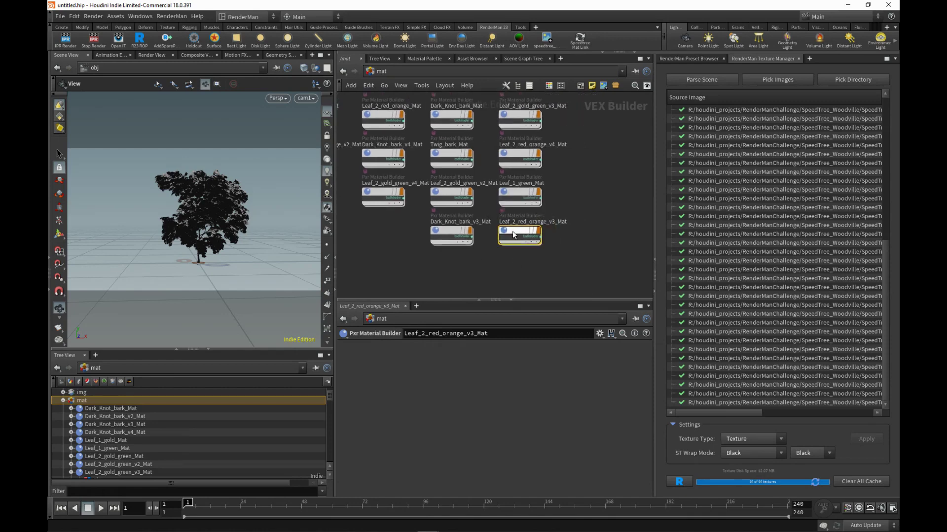
{"action": "double_click", "coordinate": [510, 234]}
Examine the texture nodes and their connections into pxrsurface1 inside the Leaf_2_red_orange_v3_Mat material
{"action": "scroll", "coordinate": [504, 236], "scroll_direction": "up", "scroll_amount": 1}
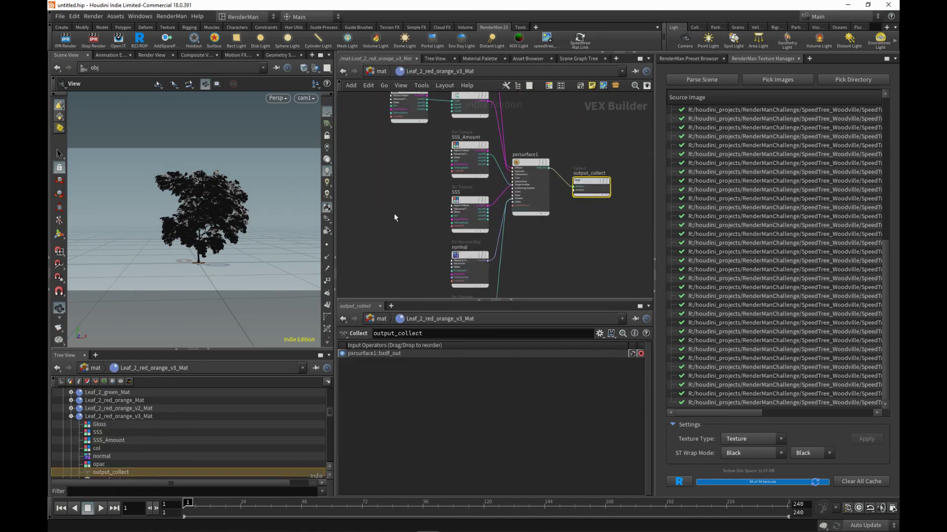
{"action": "scroll", "coordinate": [395, 214], "scroll_direction": "down", "scroll_amount": 1}
{"action": "middle_click_drag", "start_coordinate": [401, 227], "coordinate": [400, 188]}
{"action": "middle_click_drag", "start_coordinate": [499, 173], "coordinate": [512, 215]}
{"action": "left_click_drag", "start_coordinate": [524, 136], "coordinate": [511, 220]}
{"action": "left_click", "coordinate": [511, 220]}
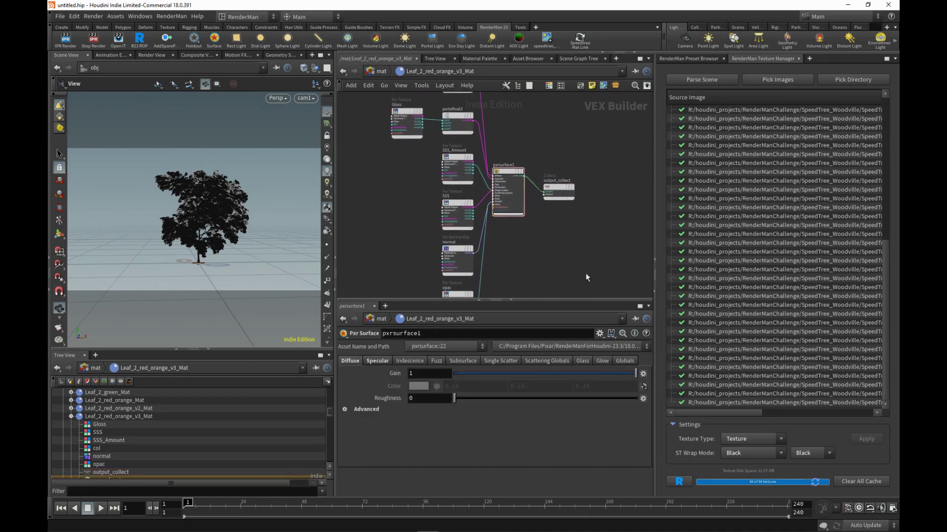
{"action": "mouse_move", "coordinate": [570, 259]}
{"action": "middle_mouse_down"}
{"action": "mouse_move", "coordinate": [573, 268]}
{"action": "mouse_move", "coordinate": [586, 252]}
{"action": "middle_mouse_up"}
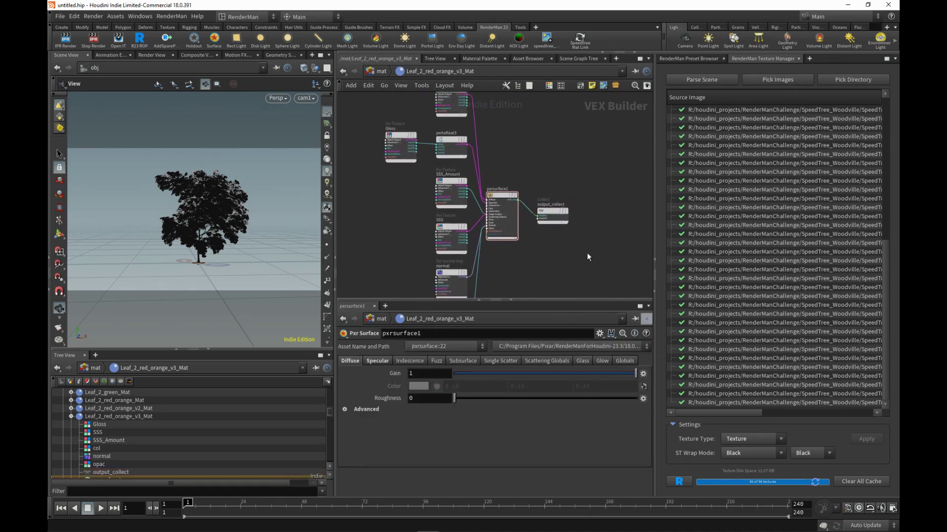
{"action": "scroll", "coordinate": [587, 252], "scroll_direction": "down", "scroll_amount": 1}
{"action": "middle_click_drag", "start_coordinate": [594, 190], "coordinate": [574, 171]}
{"action": "middle_click_drag", "start_coordinate": [589, 246], "coordinate": [607, 269]}
{"action": "left_click_drag", "start_coordinate": [529, 183], "coordinate": [527, 124]}
{"action": "middle_click_drag", "start_coordinate": [527, 123], "coordinate": [545, 161]}
View the Specular and Diffuse parameters of the pxrsurface1 node
{"action": "left_click", "coordinate": [502, 202]}
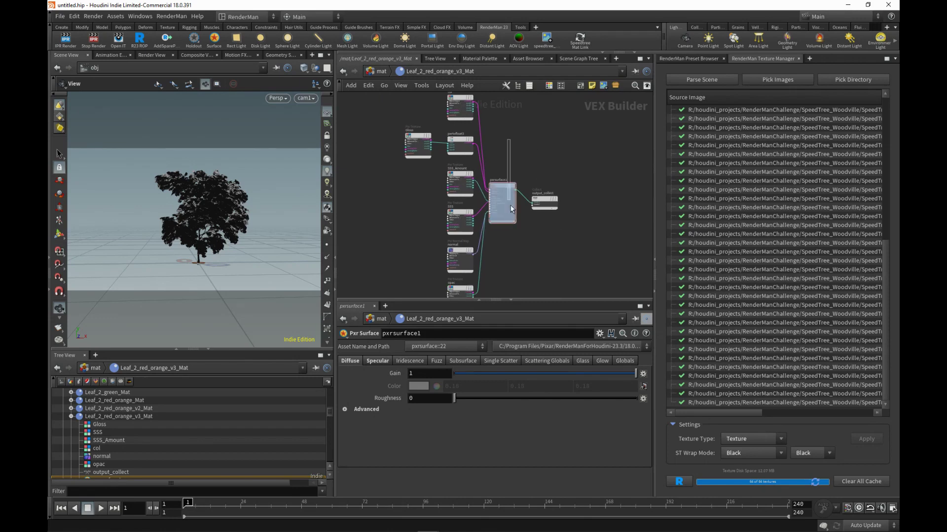
{"action": "left_click", "coordinate": [380, 361]}
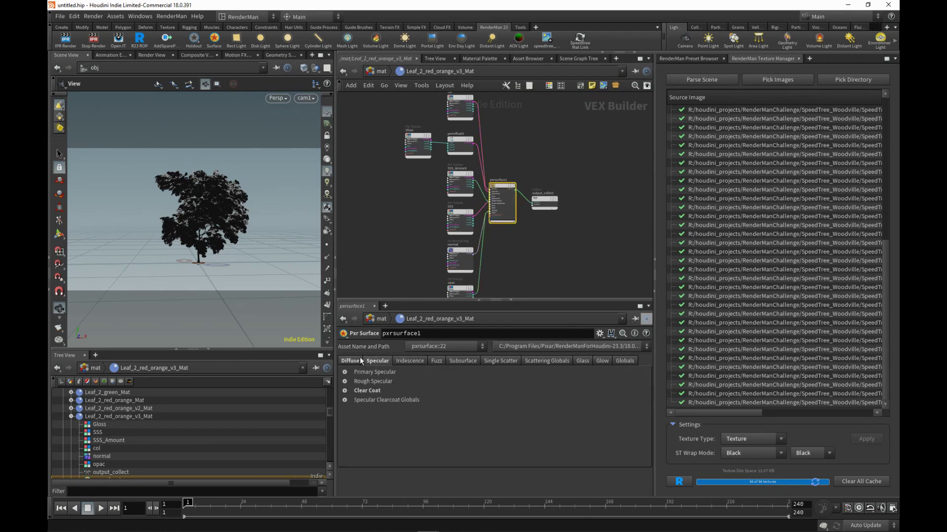
{"action": "left_click", "coordinate": [356, 360]}
{"action": "left_click", "coordinate": [570, 140]}
{"action": "middle_click_drag", "start_coordinate": [564, 145], "coordinate": [554, 172]}
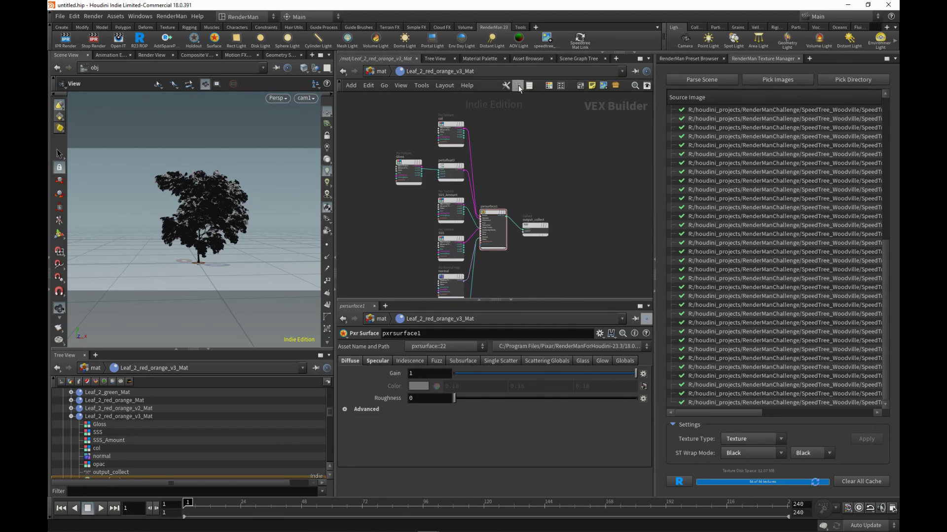
Open the script of the speedtree_mat_to_RMan shelf tool in an enlarged editor window
{"action": "right_click", "coordinate": [544, 44]}
{"action": "left_click", "coordinate": [552, 58]}
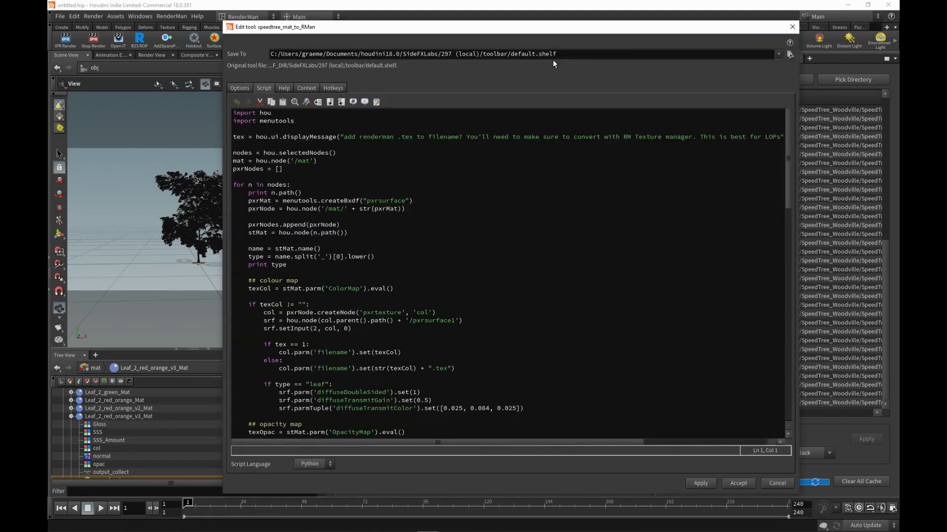
{"action": "left_click_drag", "start_coordinate": [794, 525], "coordinate": [808, 531]}
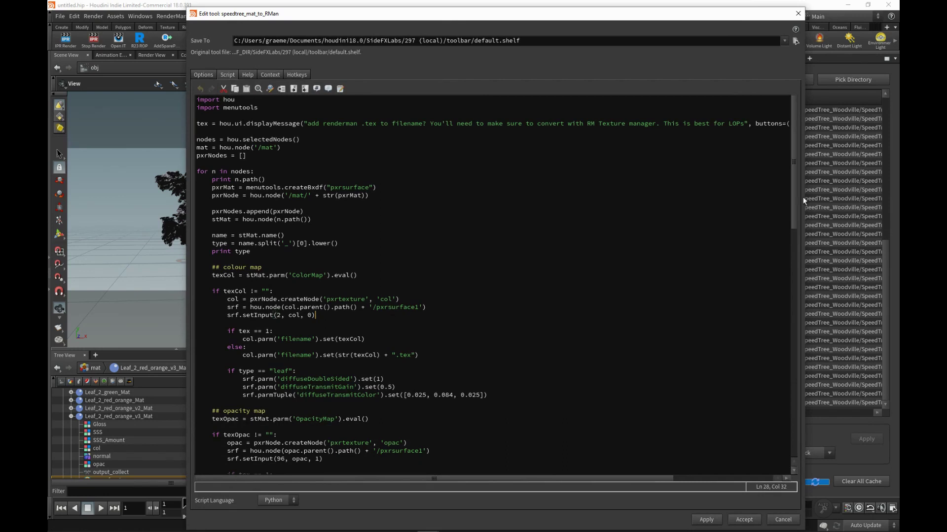
{"action": "scroll", "coordinate": [791, 153], "scroll_direction": "down", "scroll_amount": 1}
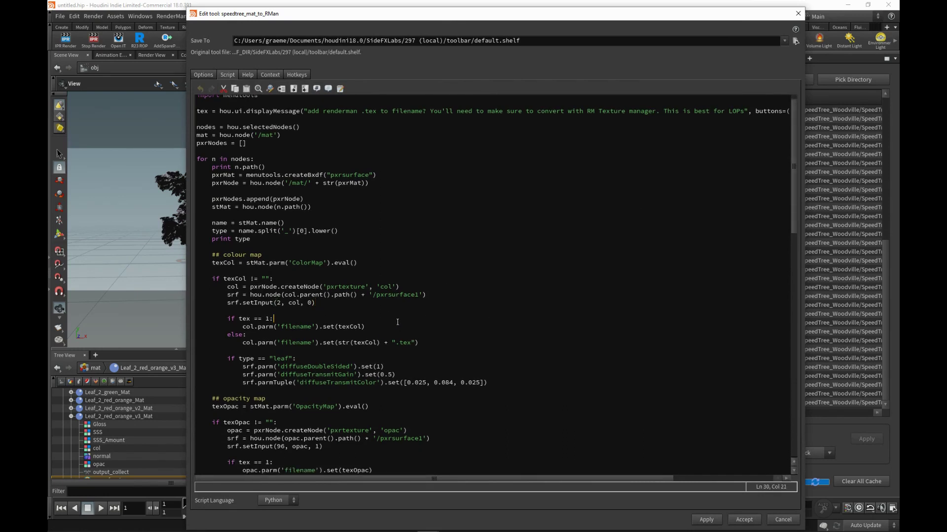
{"action": "scroll", "coordinate": [342, 258], "scroll_direction": "down", "scroll_amount": 1}
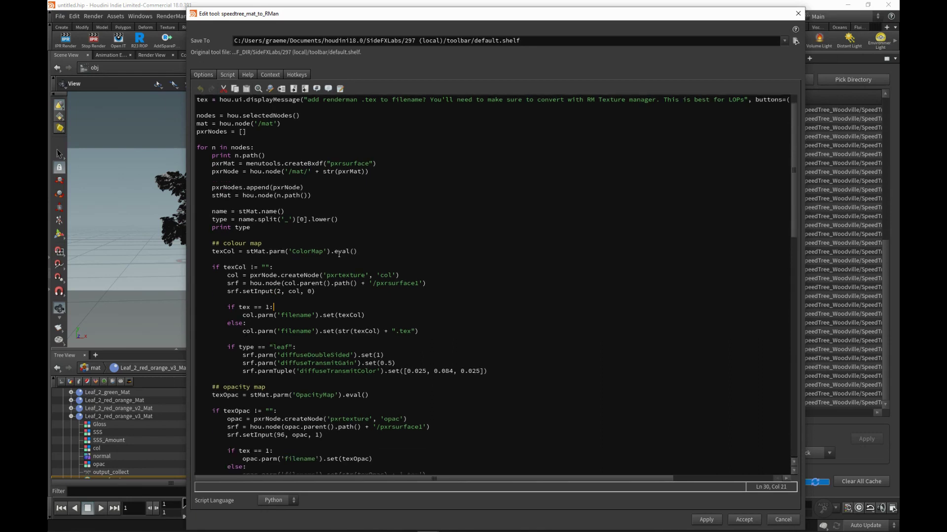
Read through the script's colour map block and its leaf-specific diffuse settings, and close the editor without saving
{"action": "left_click_drag", "start_coordinate": [207, 243], "coordinate": [294, 242]}
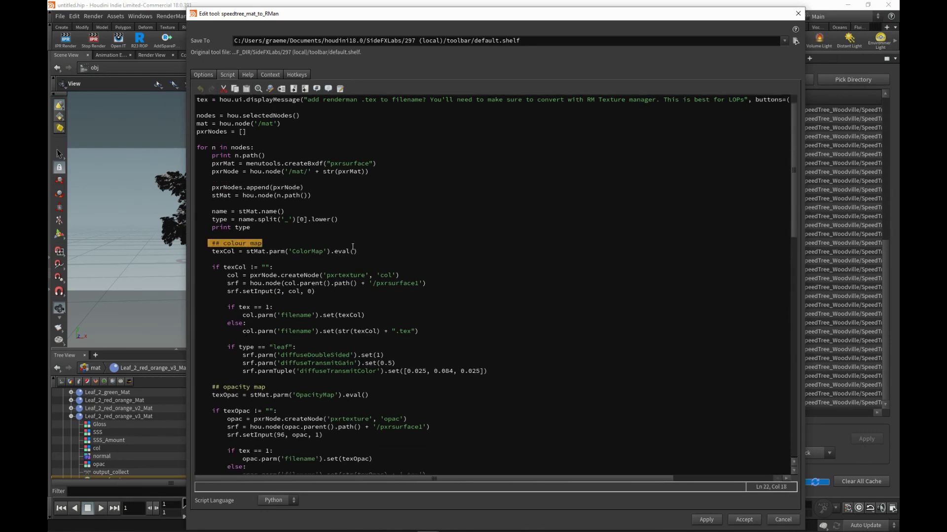
{"action": "left_click_drag", "start_coordinate": [353, 247], "coordinate": [511, 371]}
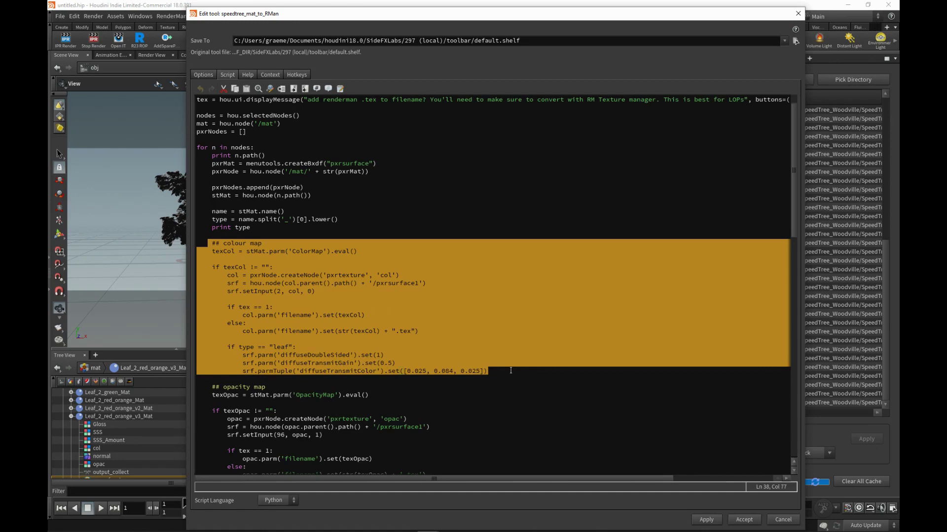
{"action": "left_click", "coordinate": [331, 258]}
{"action": "scroll", "coordinate": [330, 300], "scroll_direction": "down", "scroll_amount": 2}
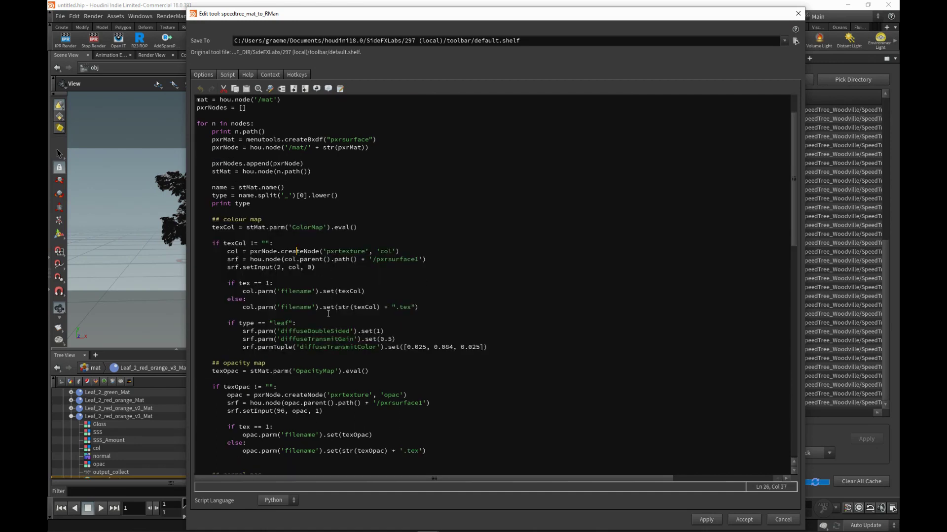
{"action": "left_click_drag", "start_coordinate": [235, 292], "coordinate": [384, 291]}
{"action": "left_click", "coordinate": [385, 292]}
{"action": "left_click", "coordinate": [277, 324]}
{"action": "left_click_drag", "start_coordinate": [260, 331], "coordinate": [355, 332]}
{"action": "left_click", "coordinate": [309, 330]}
{"action": "left_click", "coordinate": [393, 339]}
{"action": "left_click", "coordinate": [787, 520]}
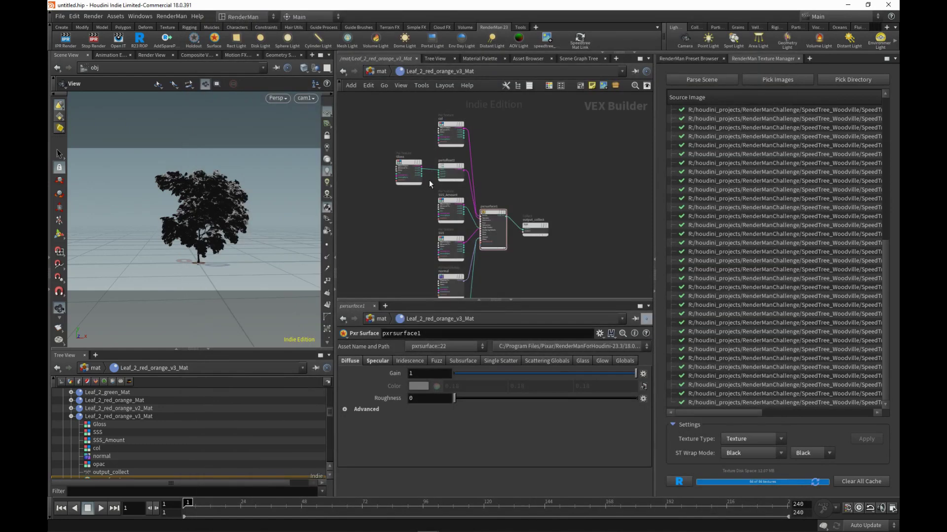
Check the advanced diffuse settings of pxrsurface1, including Double Sided, Transmit Gain and Transmit Color
{"action": "scroll", "coordinate": [519, 155], "scroll_direction": "up", "scroll_amount": 5}
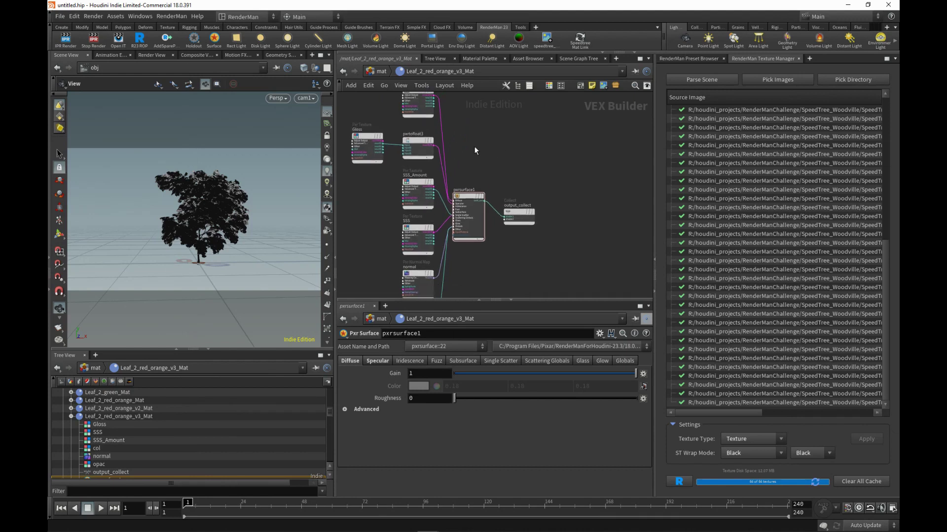
{"action": "left_click_drag", "start_coordinate": [474, 147], "coordinate": [469, 267]}
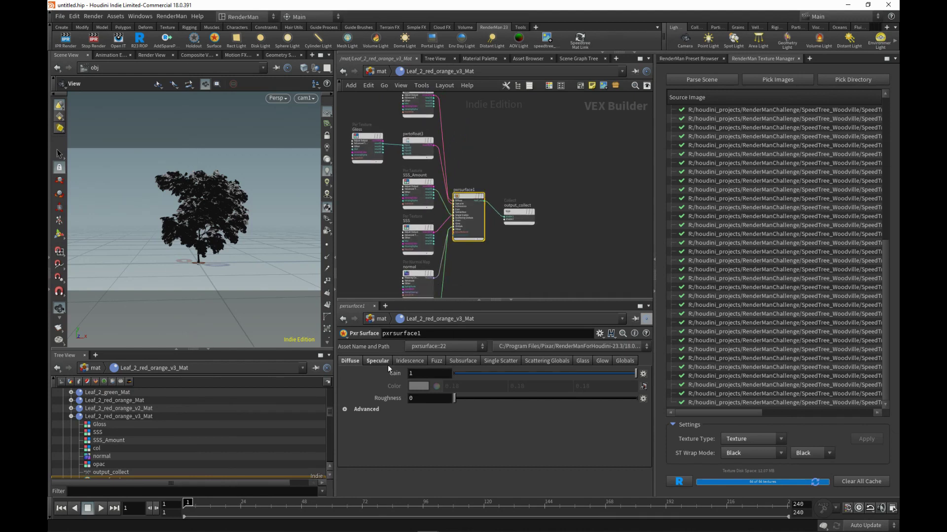
{"action": "left_click", "coordinate": [345, 412]}
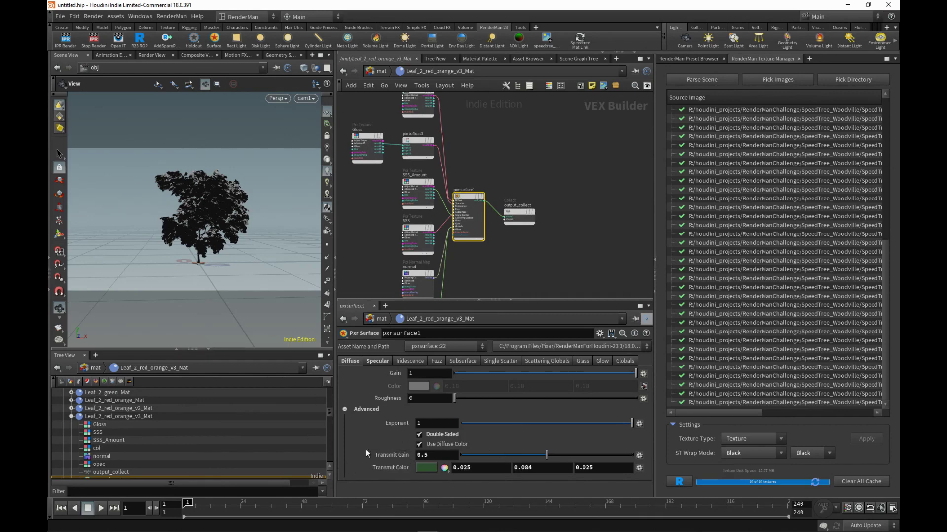
{"action": "mouse_move", "coordinate": [384, 456]}
Look up the internal parameter name of the Clear Coat Layer Thickness in pxrsurface1's Specular settings
{"action": "left_click", "coordinate": [378, 361]}
{"action": "left_click", "coordinate": [368, 391]}
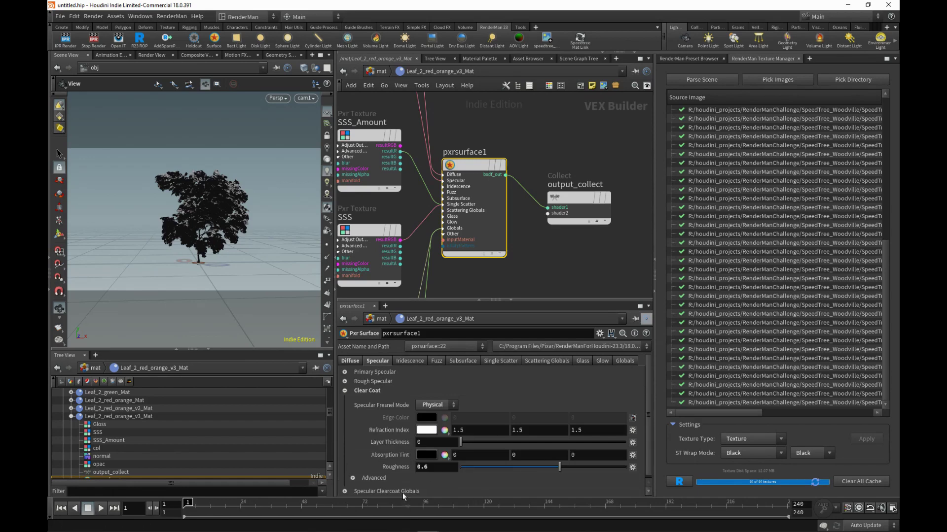
{"action": "mouse_move", "coordinate": [399, 439]}
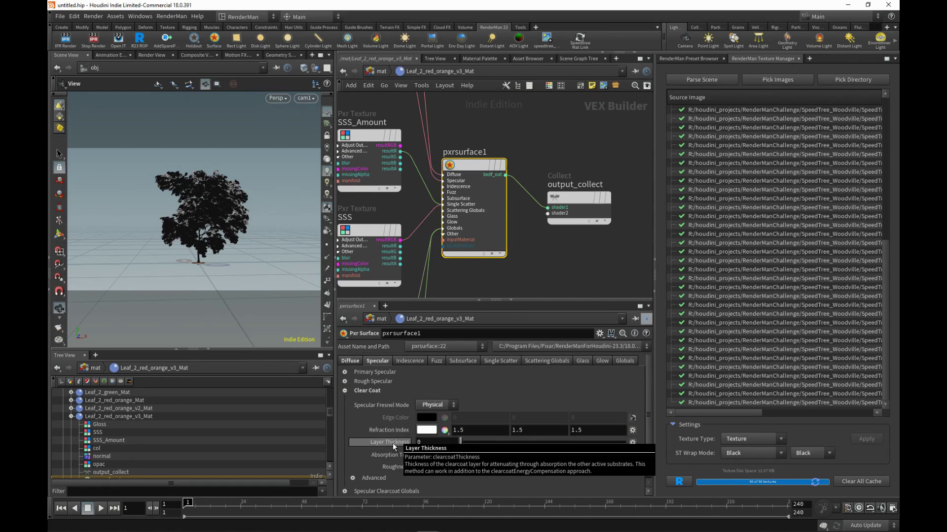
Reopen the speedtree_mat_to_RMan script and duplicate the diffuseTransmitGain line directly below itself in the leaf block
{"action": "right_click", "coordinate": [540, 41]}
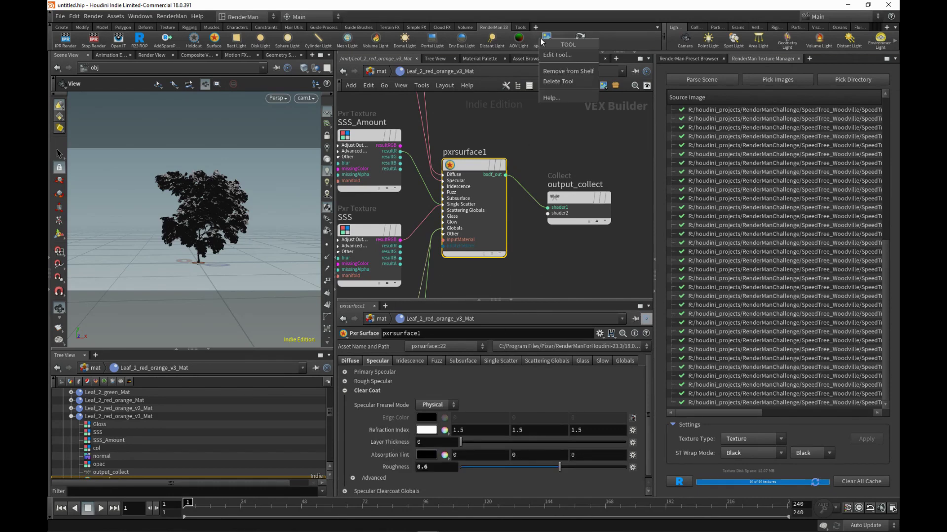
{"action": "left_click", "coordinate": [556, 55]}
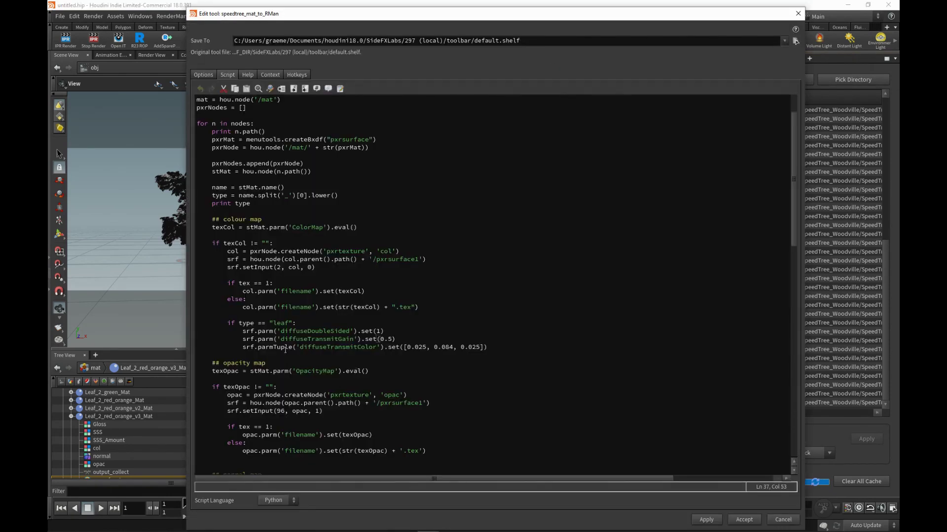
{"action": "left_click", "coordinate": [285, 348]}
{"action": "scroll", "coordinate": [286, 345], "scroll_direction": "down", "scroll_amount": 1}
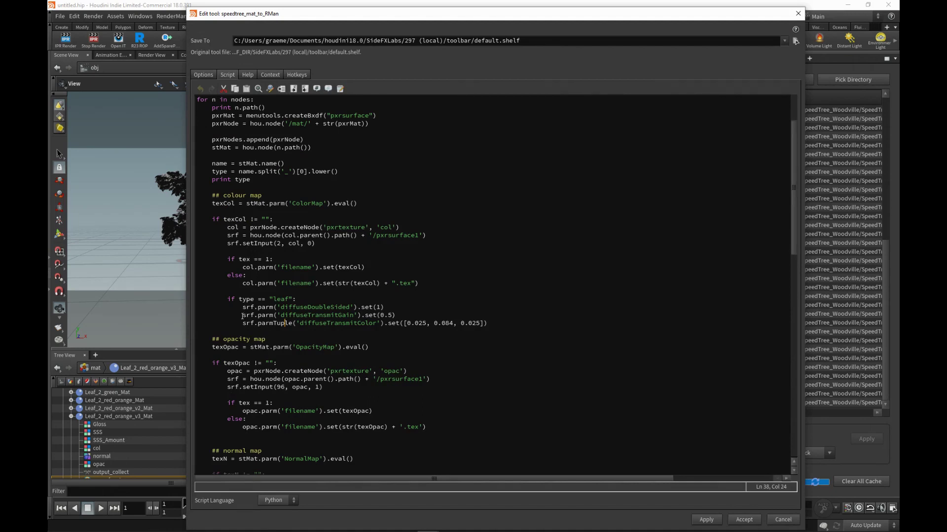
{"action": "left_click_drag", "start_coordinate": [242, 316], "coordinate": [397, 318]}
{"action": "key", "text": "ctrl+c"}
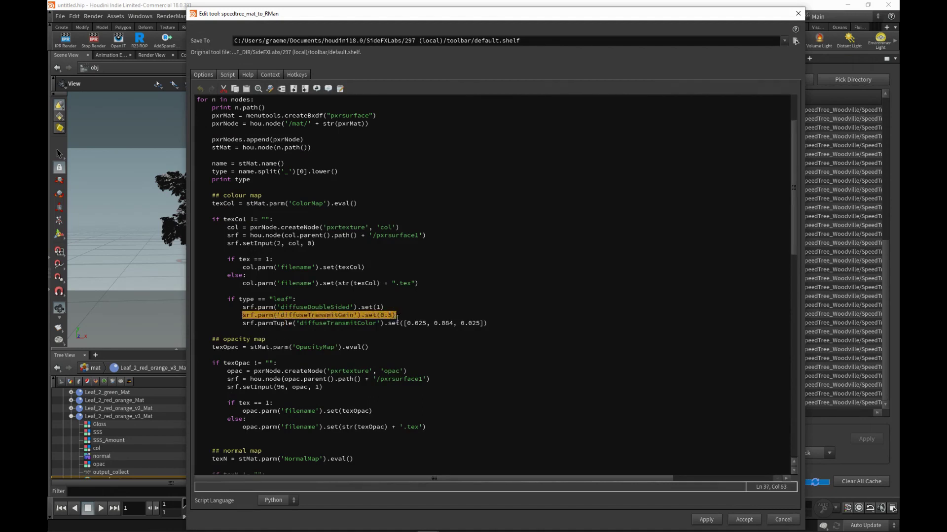
{"action": "left_click", "coordinate": [403, 313]}
{"action": "key", "text": "Return"}
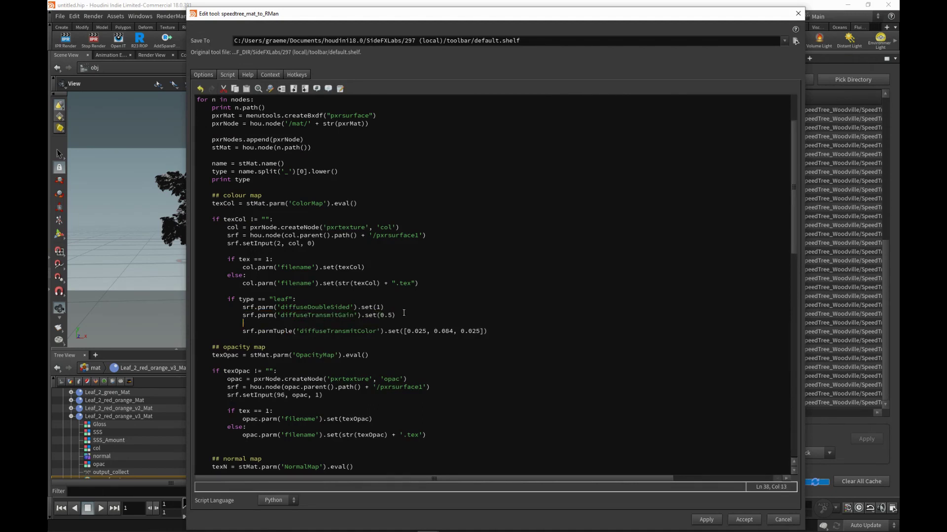
{"action": "key", "text": "ctrl+v"}
Replace the parameter name in the duplicated line with ClearcoatThickness and select the line's value for editing
{"action": "double_click", "coordinate": [310, 323]}
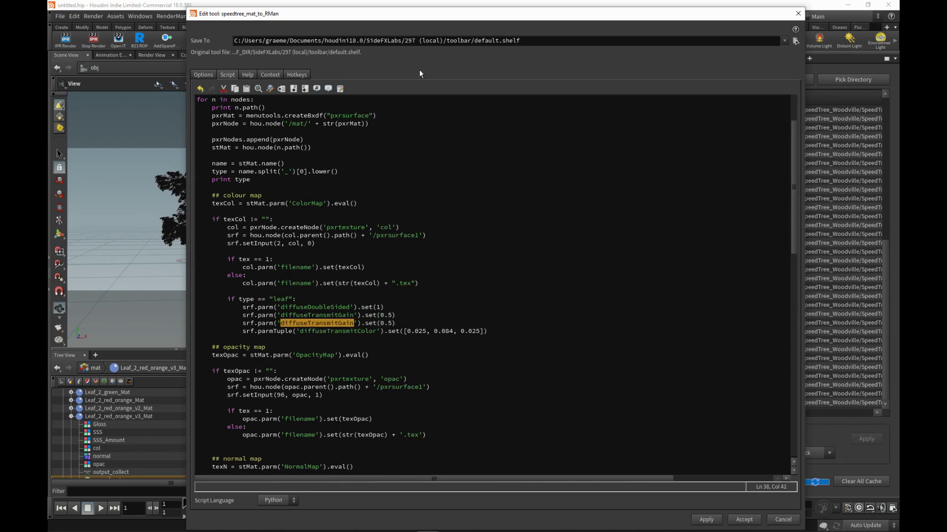
{"action": "left_click_drag", "start_coordinate": [416, 19], "coordinate": [483, 487]}
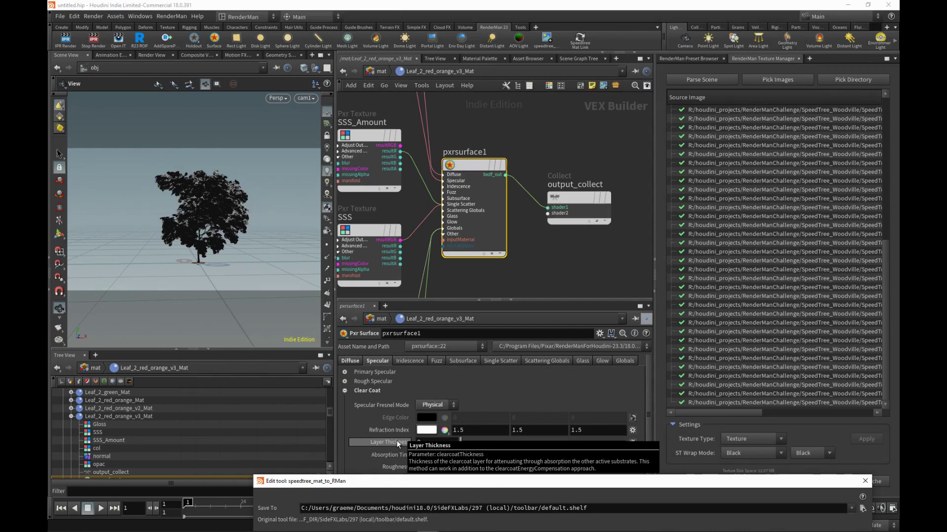
{"action": "left_click_drag", "start_coordinate": [401, 481], "coordinate": [393, 49]}
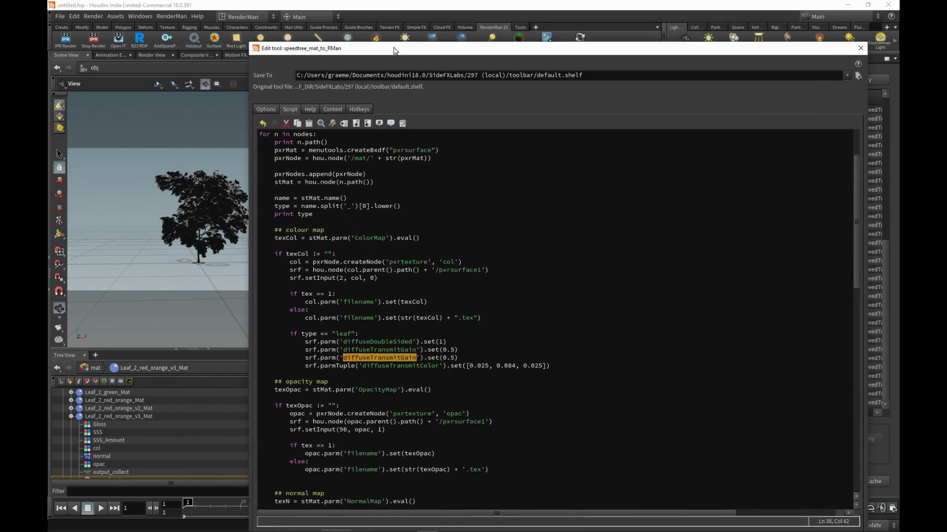
{"action": "type", "text": "Clearc"}
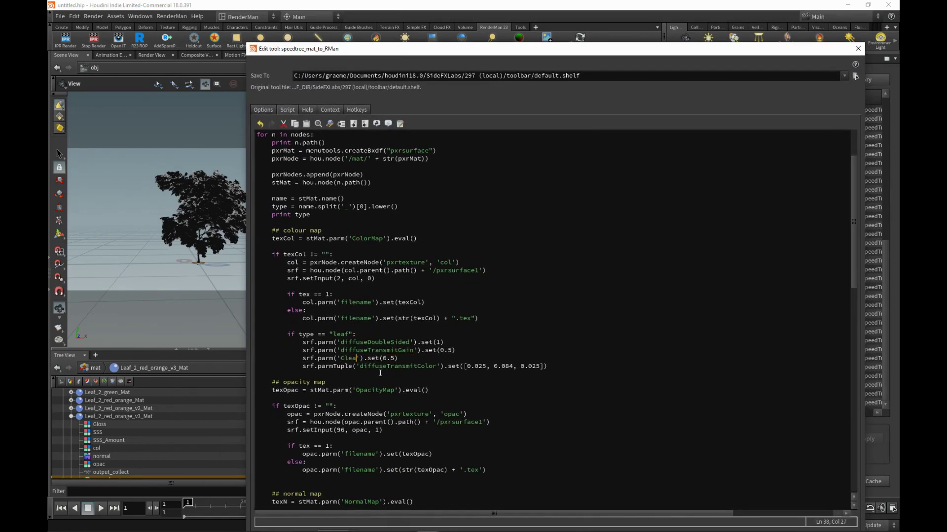
{"action": "type", "text": "oatThickness"}
{"action": "left_click", "coordinate": [448, 358]}
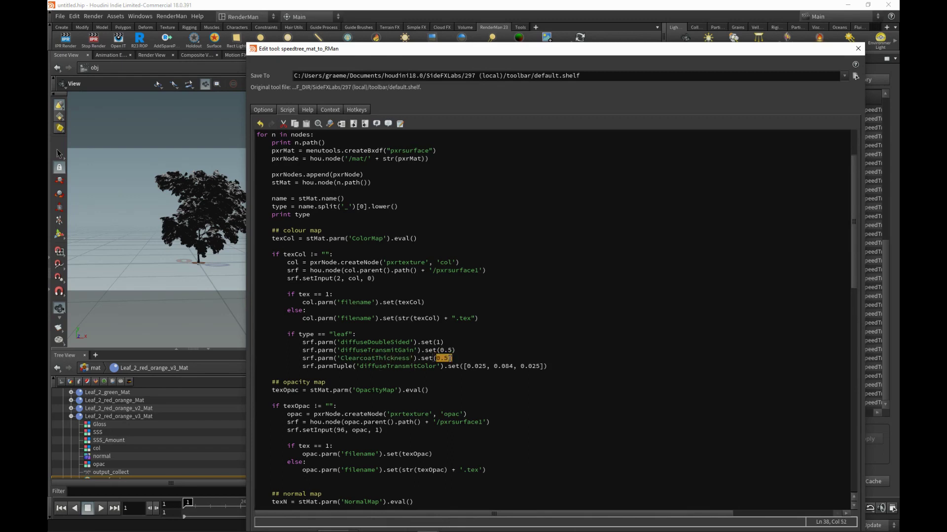